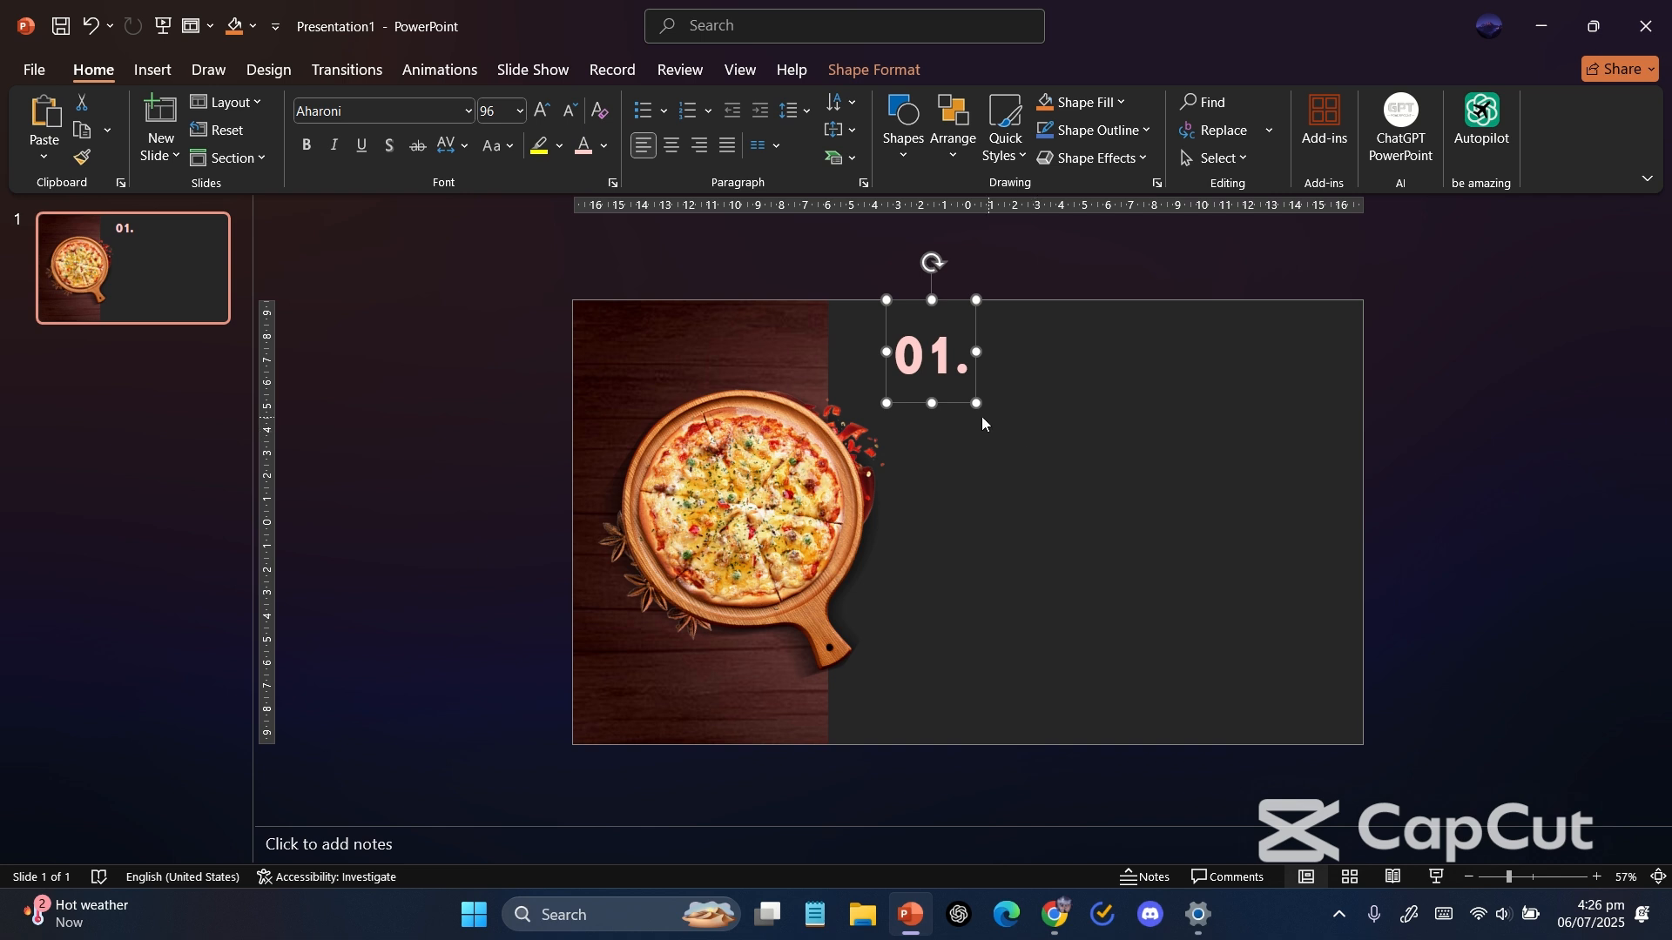
# Nudge the "01." text box slightly downward on the slide.
pyautogui.moveTo(961, 399); pyautogui.dragTo(961, 421)
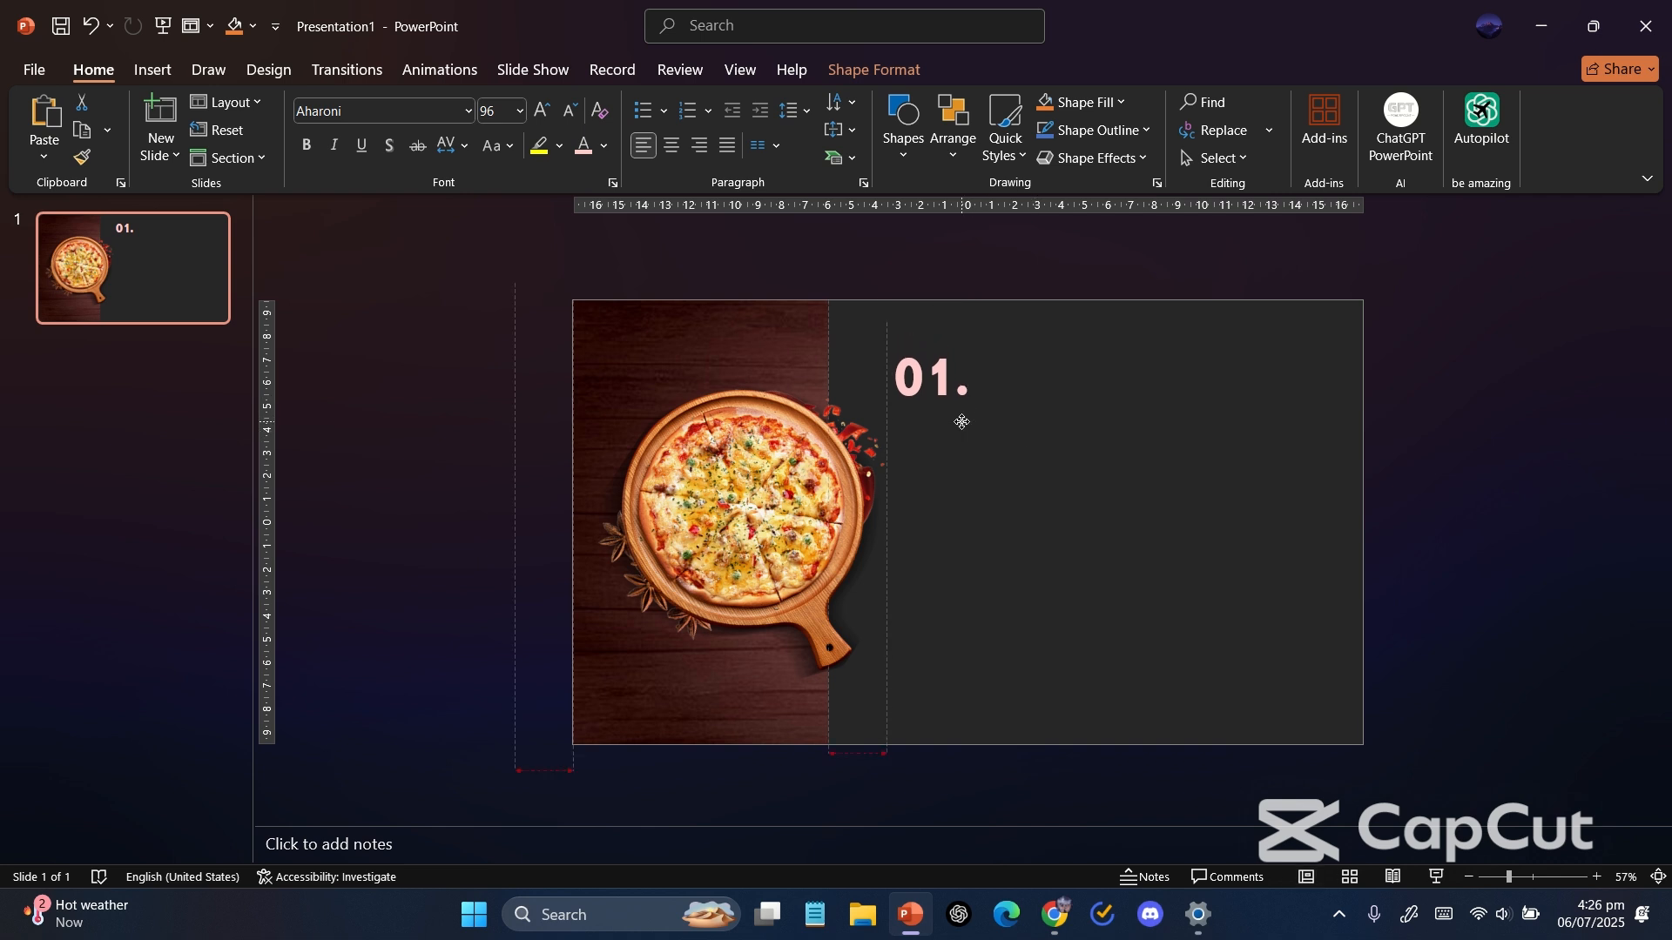
pyautogui.click(1099, 475)
# Draw a text box below "01." and type PIZZA into it.
pyautogui.click(903, 122)
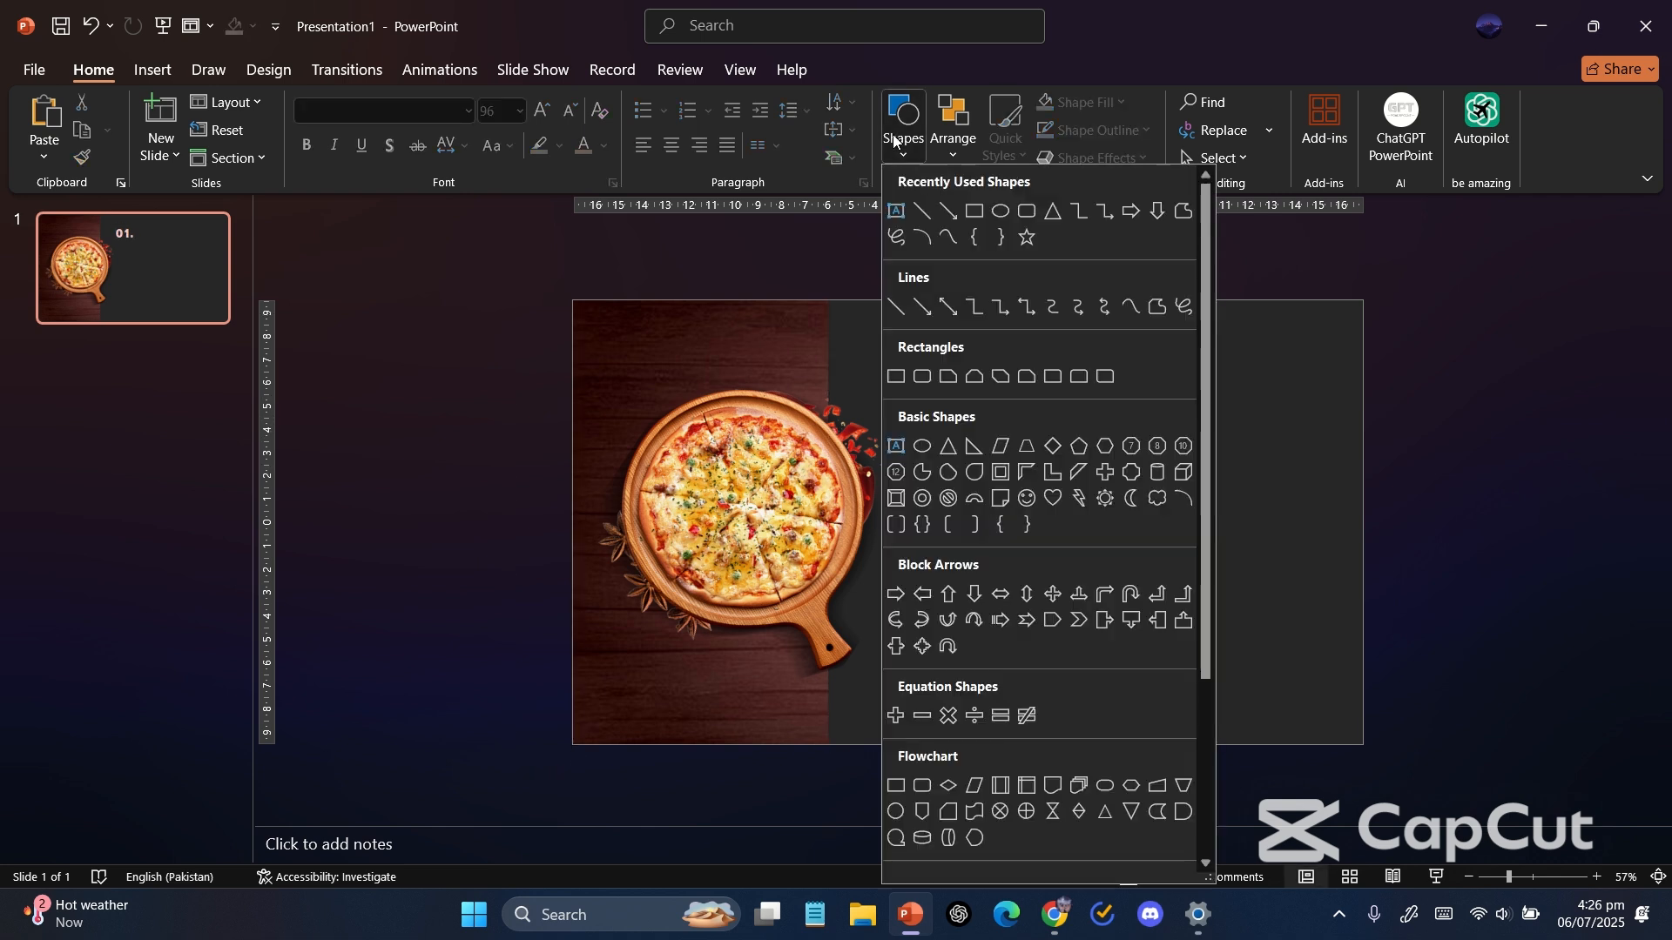
pyautogui.click(898, 210)
pyautogui.moveTo(1000, 454); pyautogui.dragTo(1049, 461)
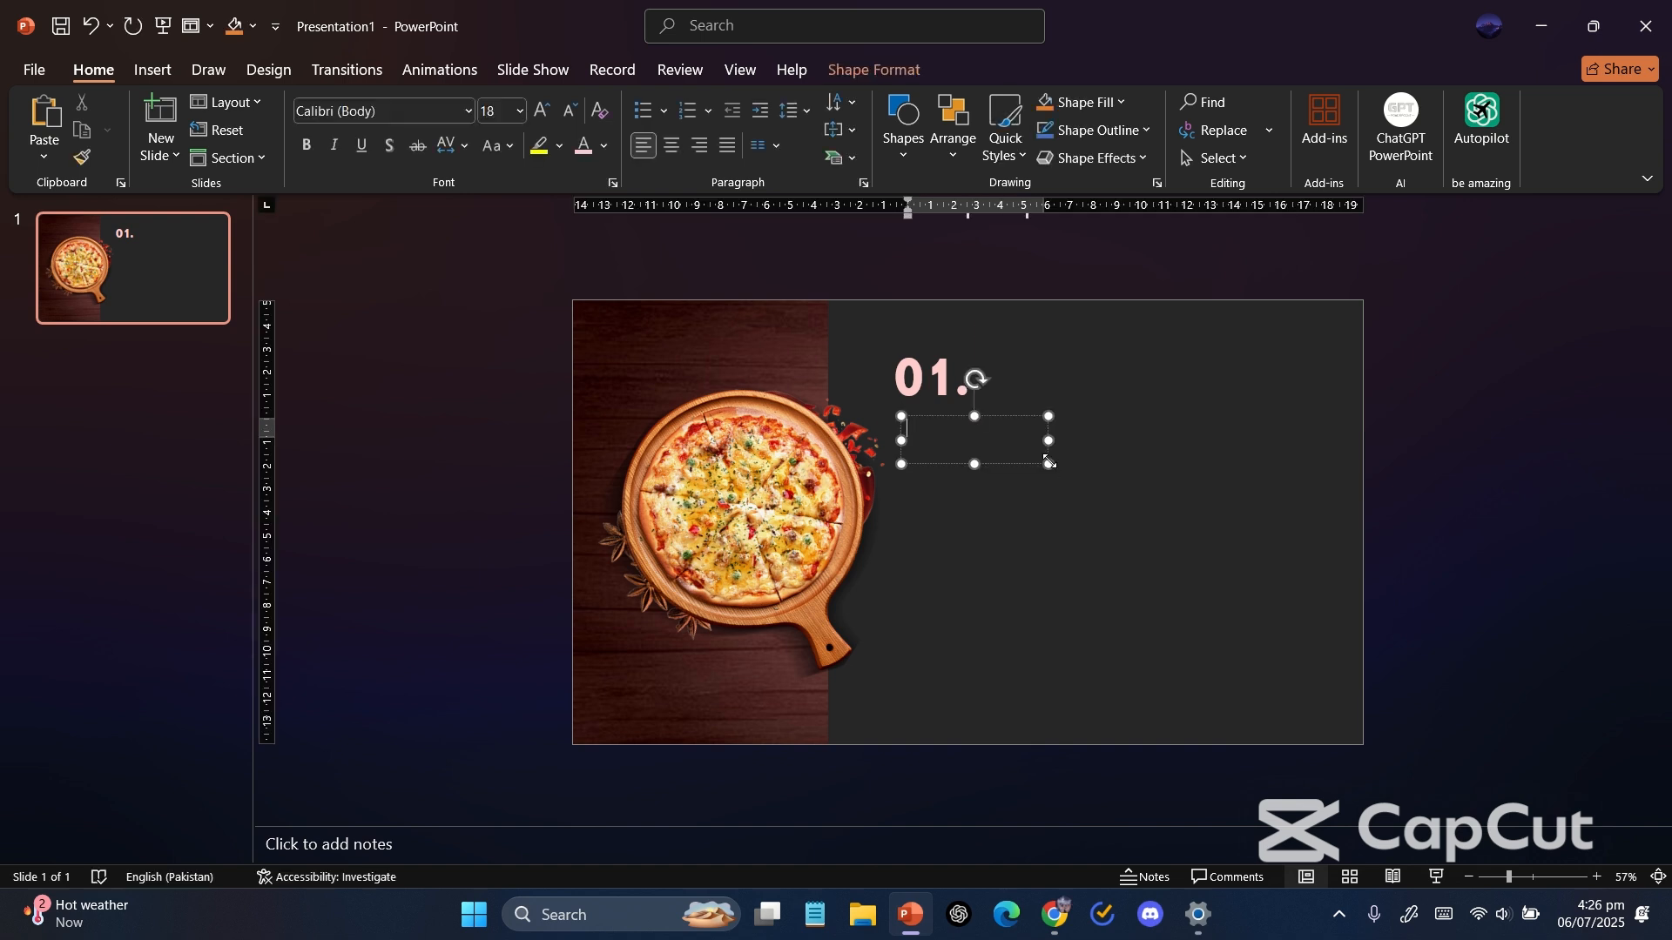
pyautogui.write('PIZZA')
pyautogui.click(1051, 442)
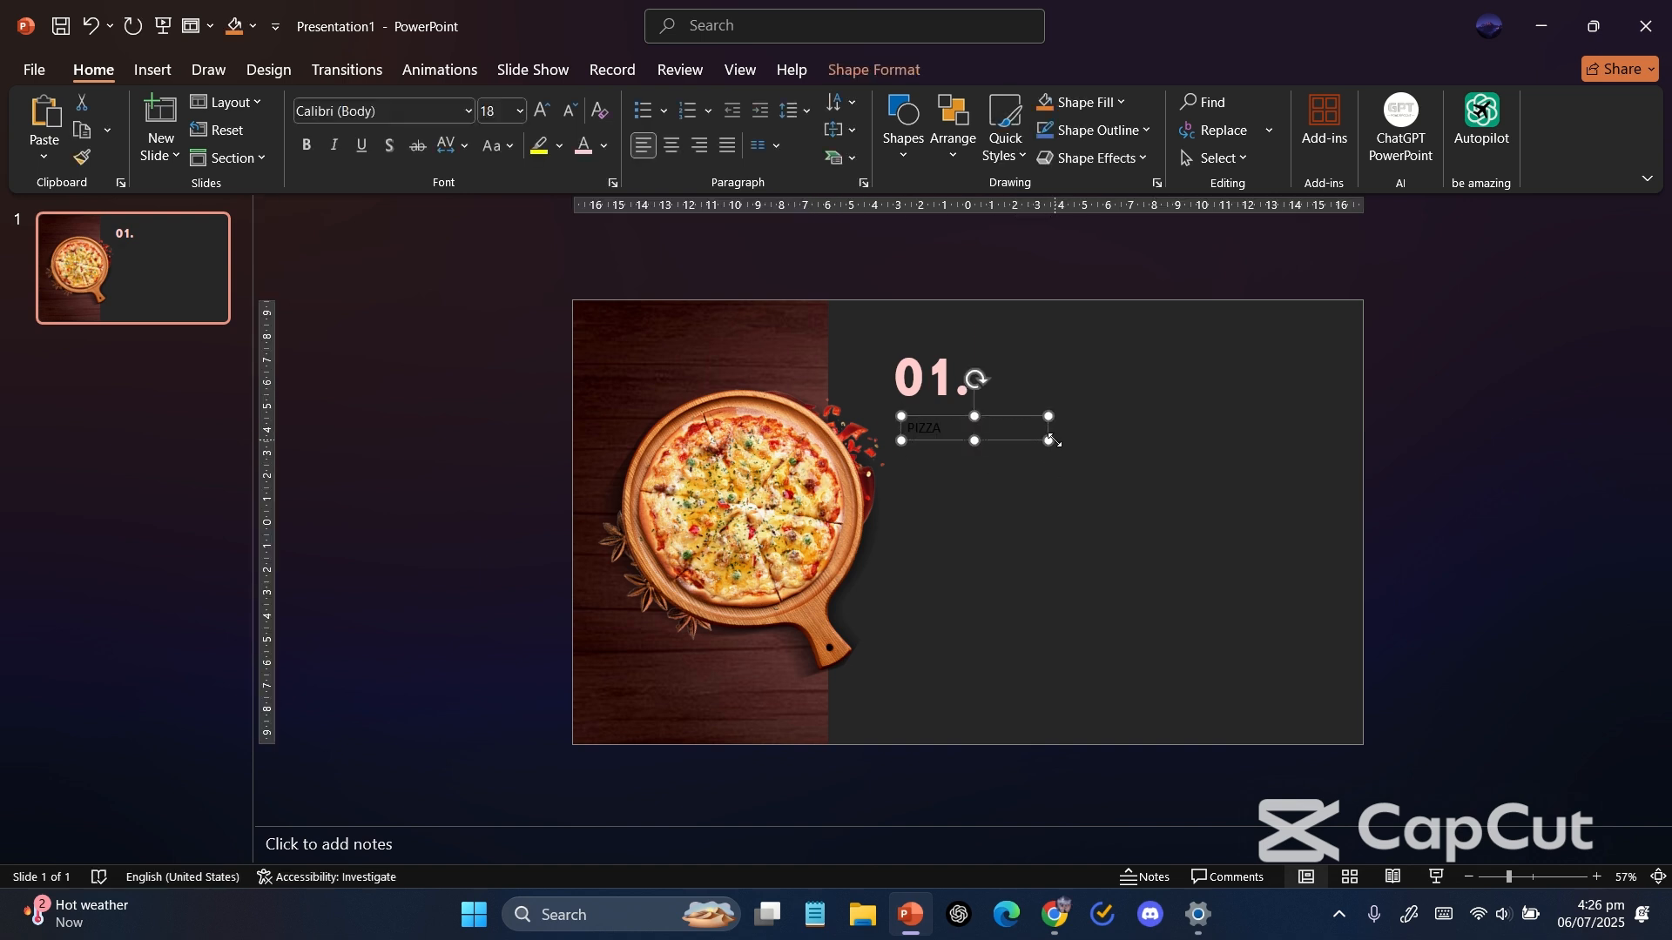
pyautogui.write('ha')
pyautogui.press('Return')
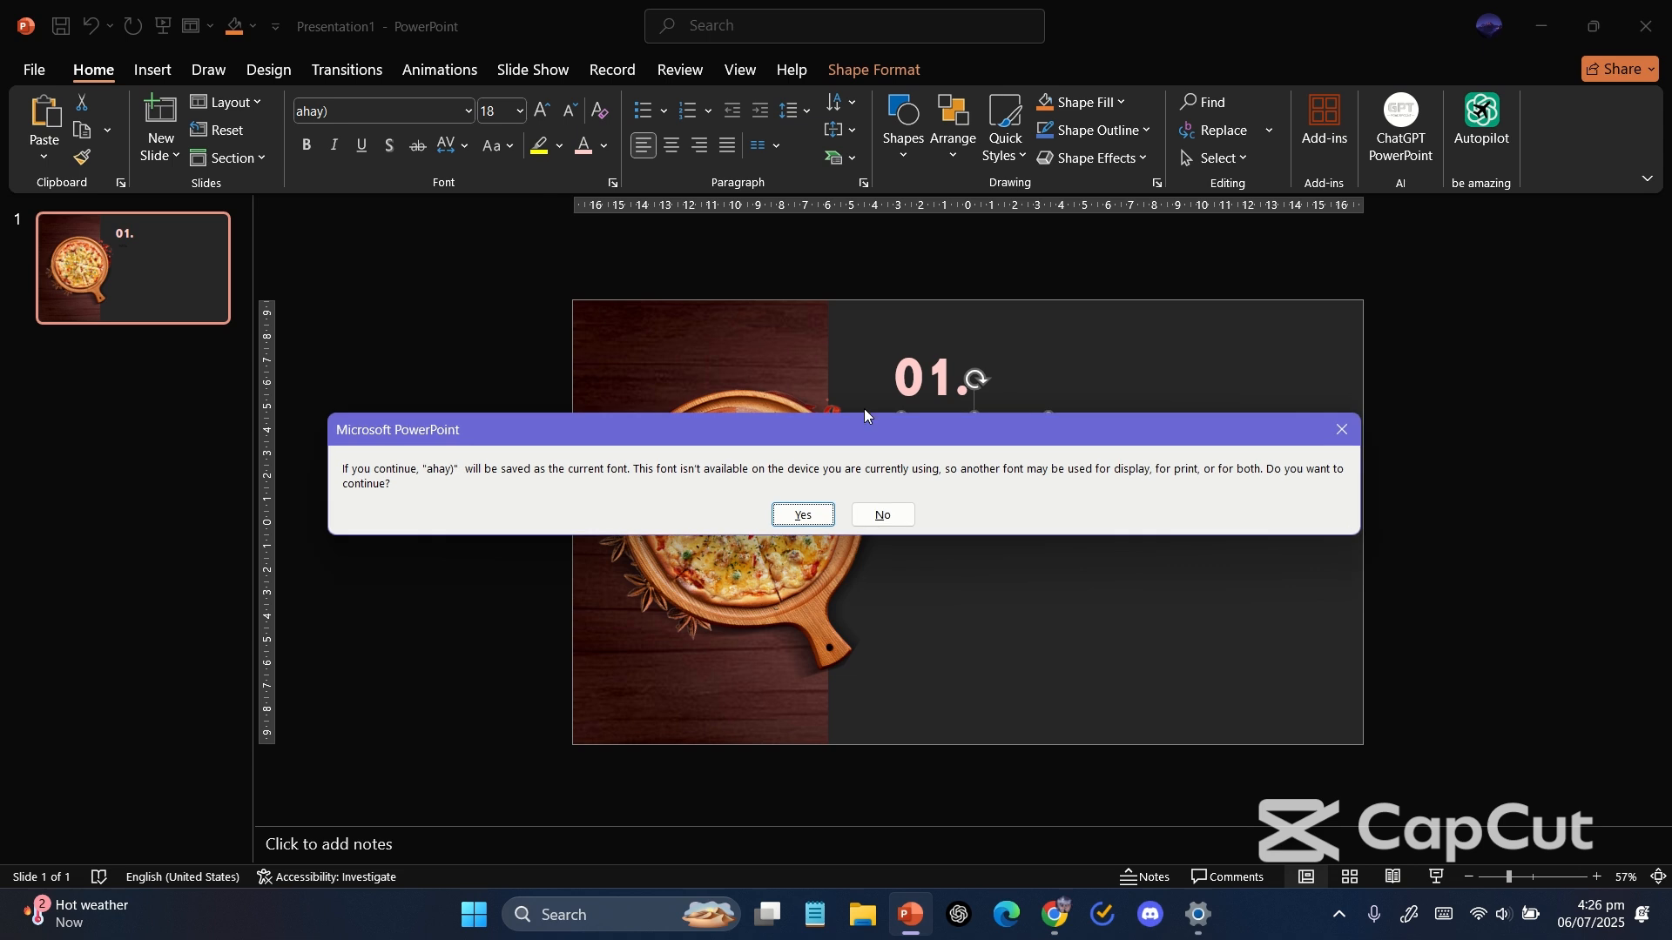
pyautogui.click(878, 521)
# Set the PIZZA text to the Aharoni font and enlarge it to 66 pt.
pyautogui.click(437, 116)
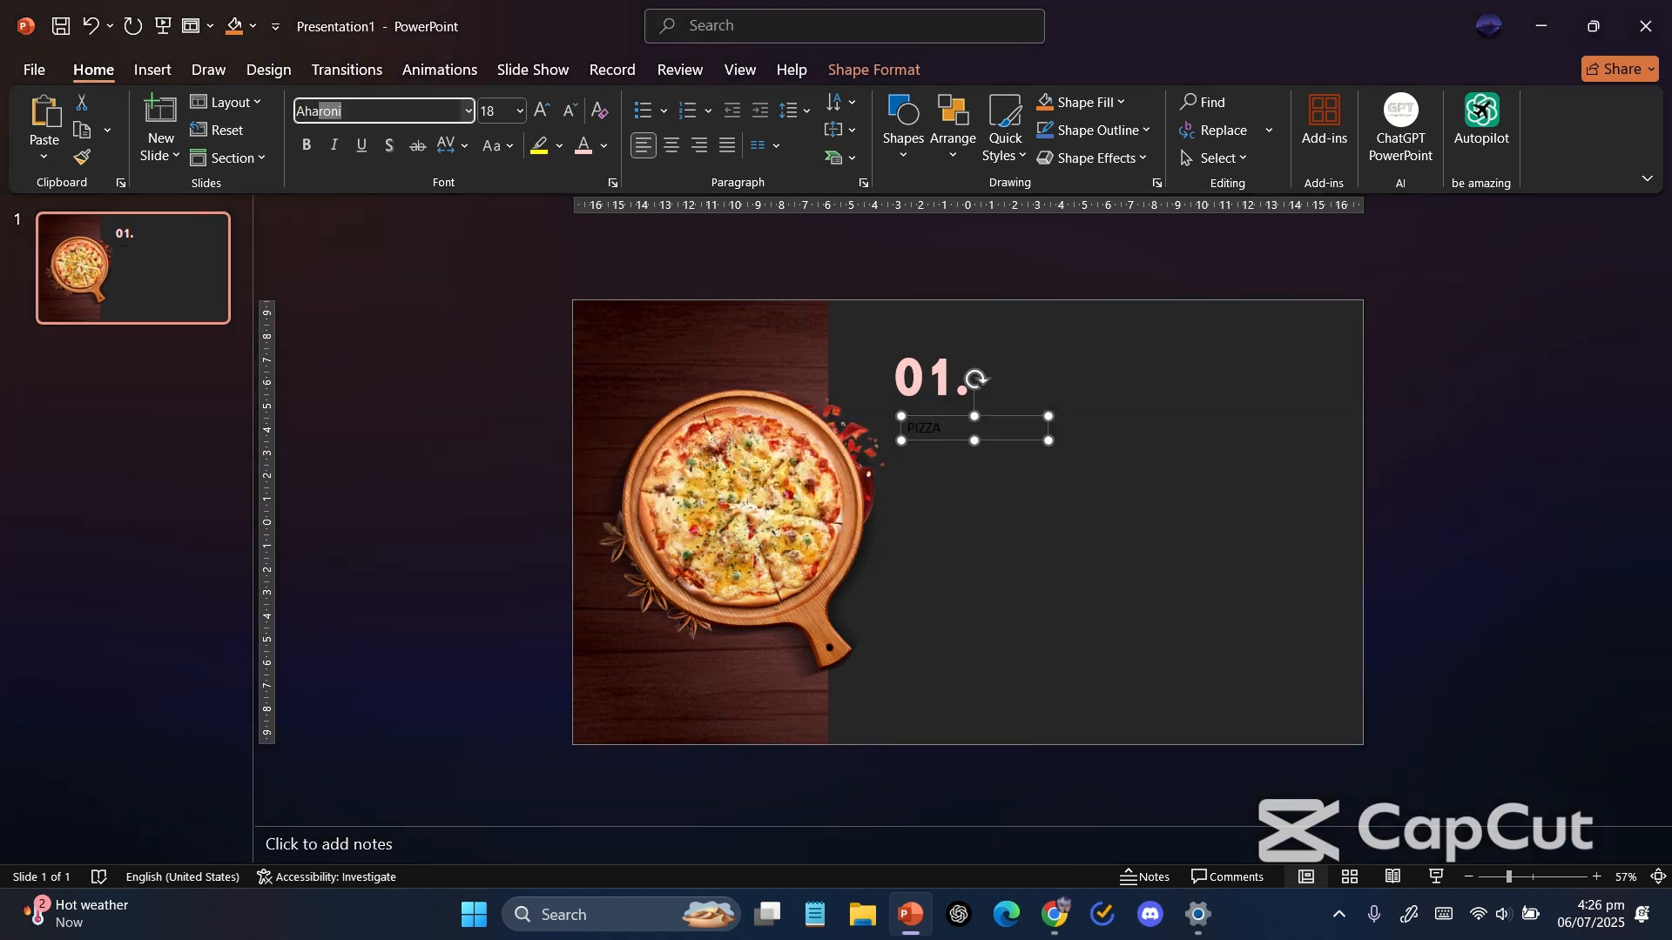
pyautogui.write('Aharoni')
pyautogui.press('Return')
pyautogui.click(542, 110)
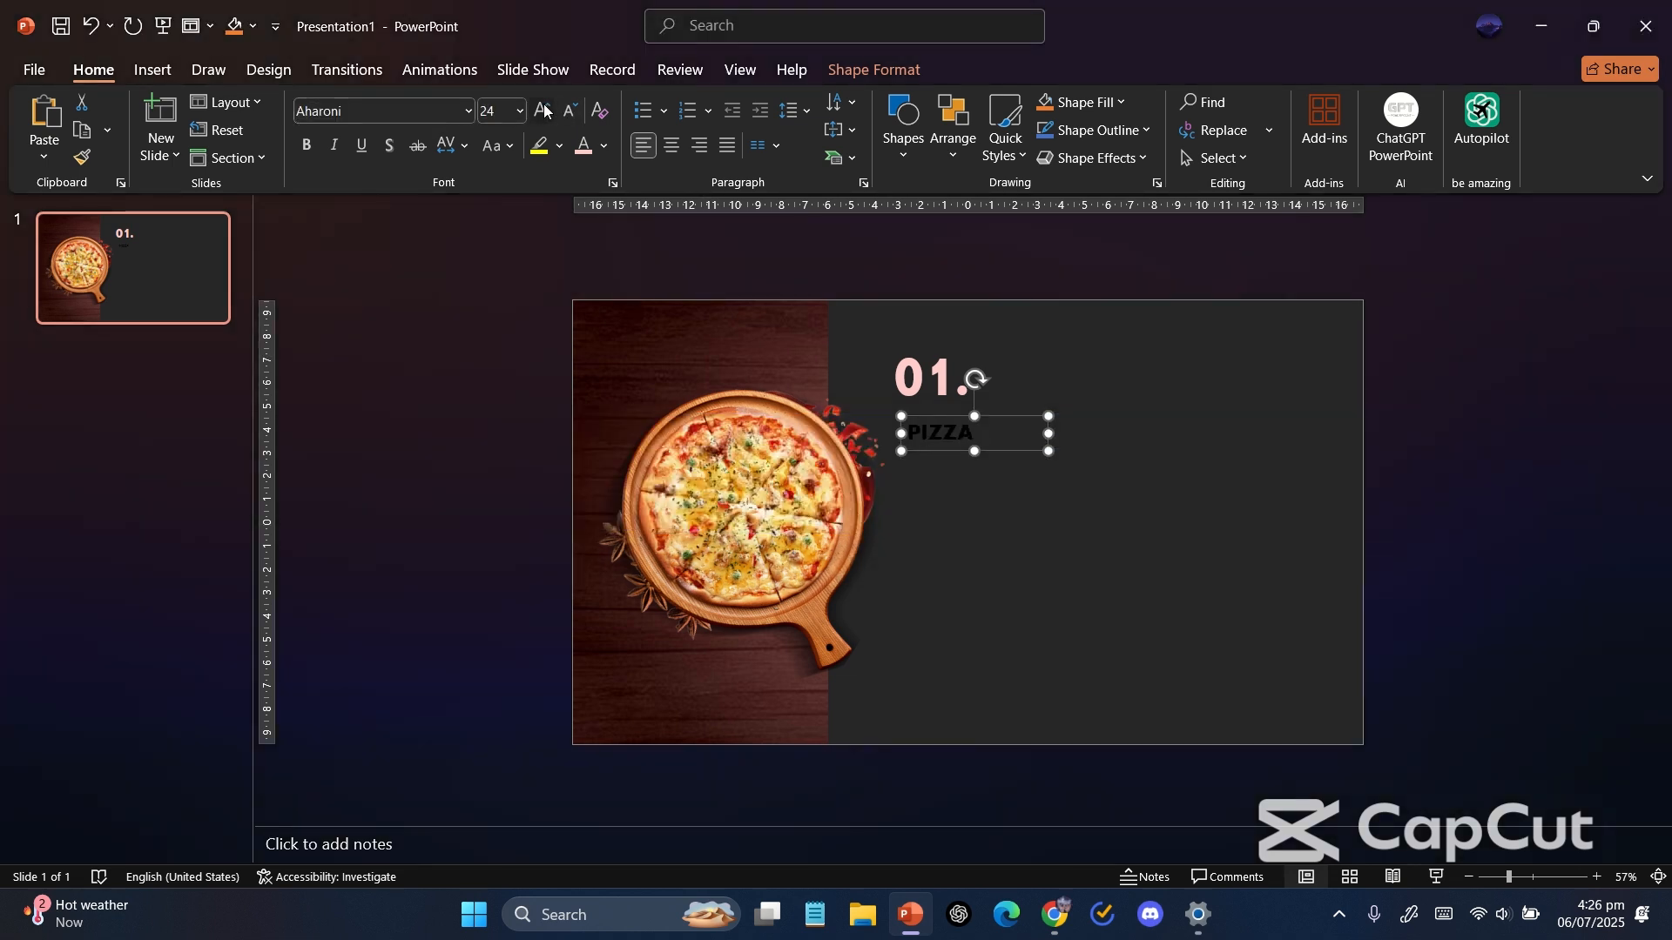
pyautogui.click(542, 110)
pyautogui.click(542, 109)
# Color the PIZZA text white and widen its text box so the word fits on one line.
pyautogui.click(603, 145)
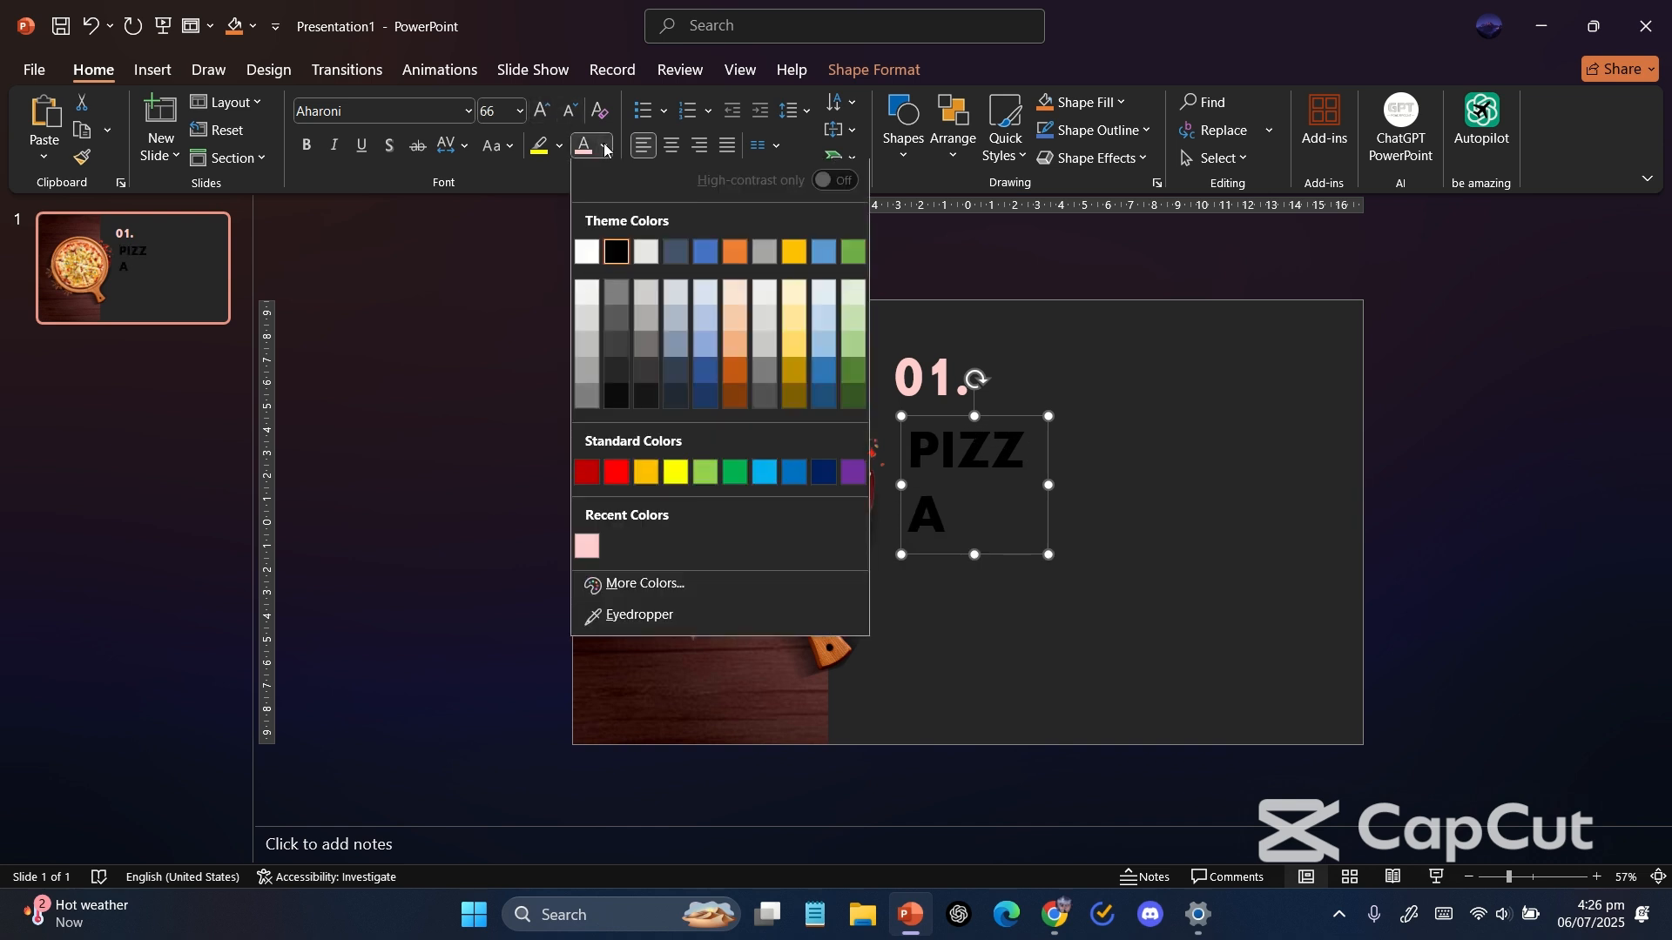
pyautogui.click(592, 249)
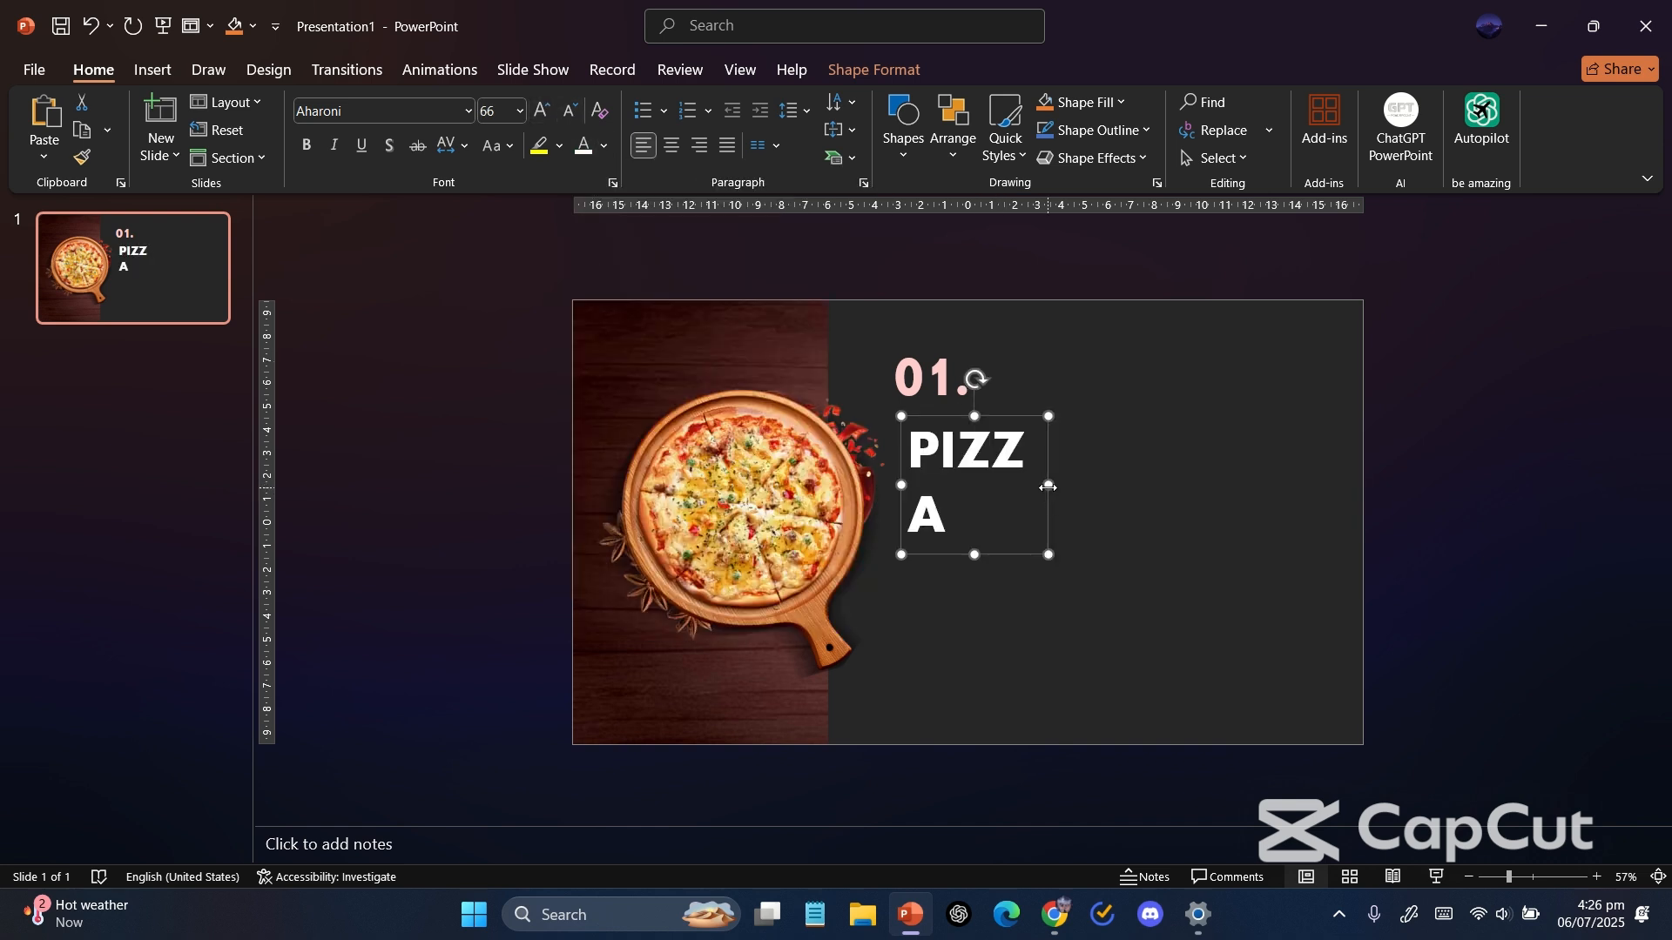
pyautogui.moveTo(1048, 487); pyautogui.dragTo(1130, 485)
# Enlarge the PIZZA text to 80 pt and shift its box slightly.
pyautogui.click(552, 121)
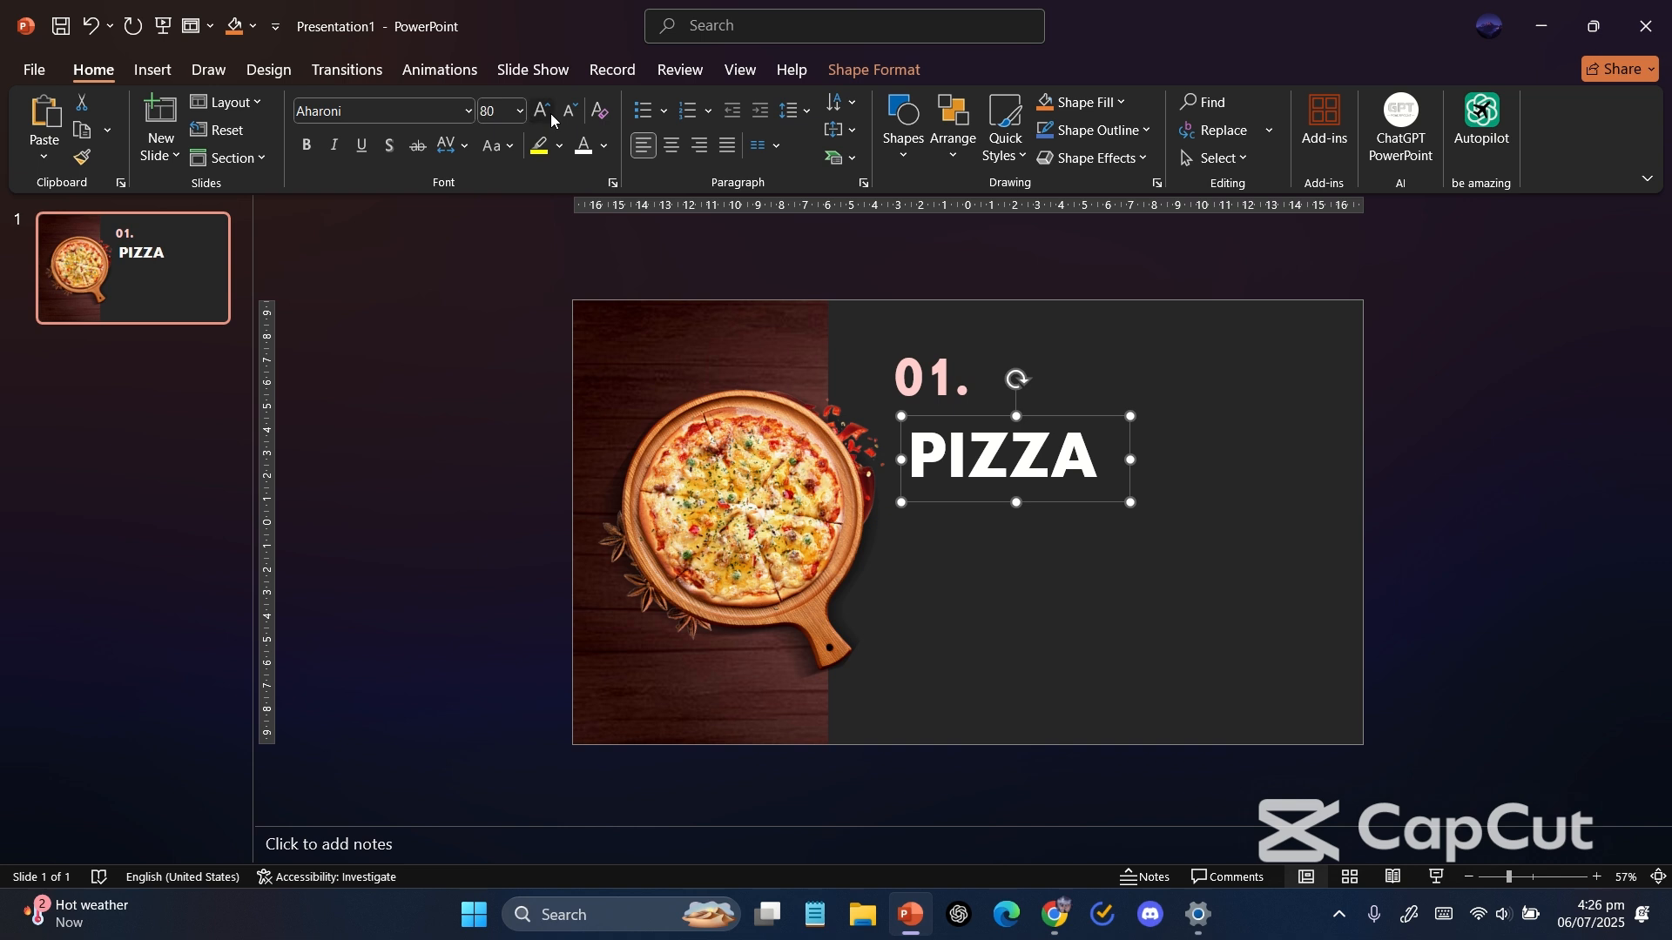
pyautogui.click(552, 120)
pyautogui.moveTo(1046, 510); pyautogui.dragTo(1035, 495)
# Reduce the "01." label to 80 pt and move it slightly down above PIZZA.
pyautogui.click(920, 348)
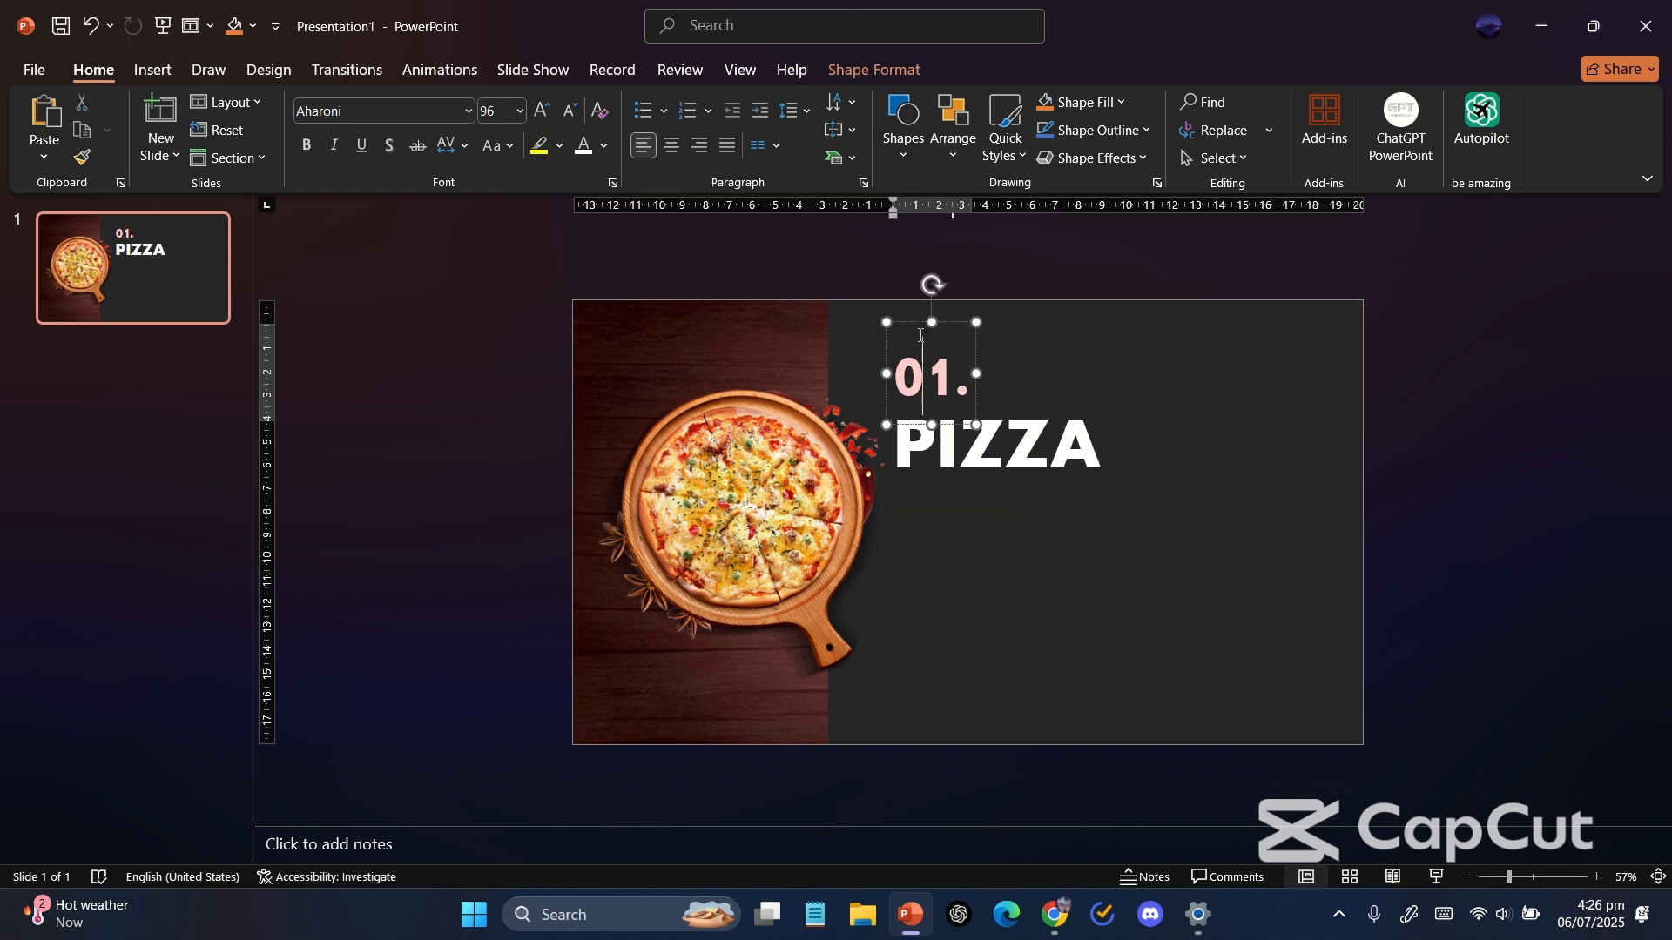
pyautogui.click(570, 112)
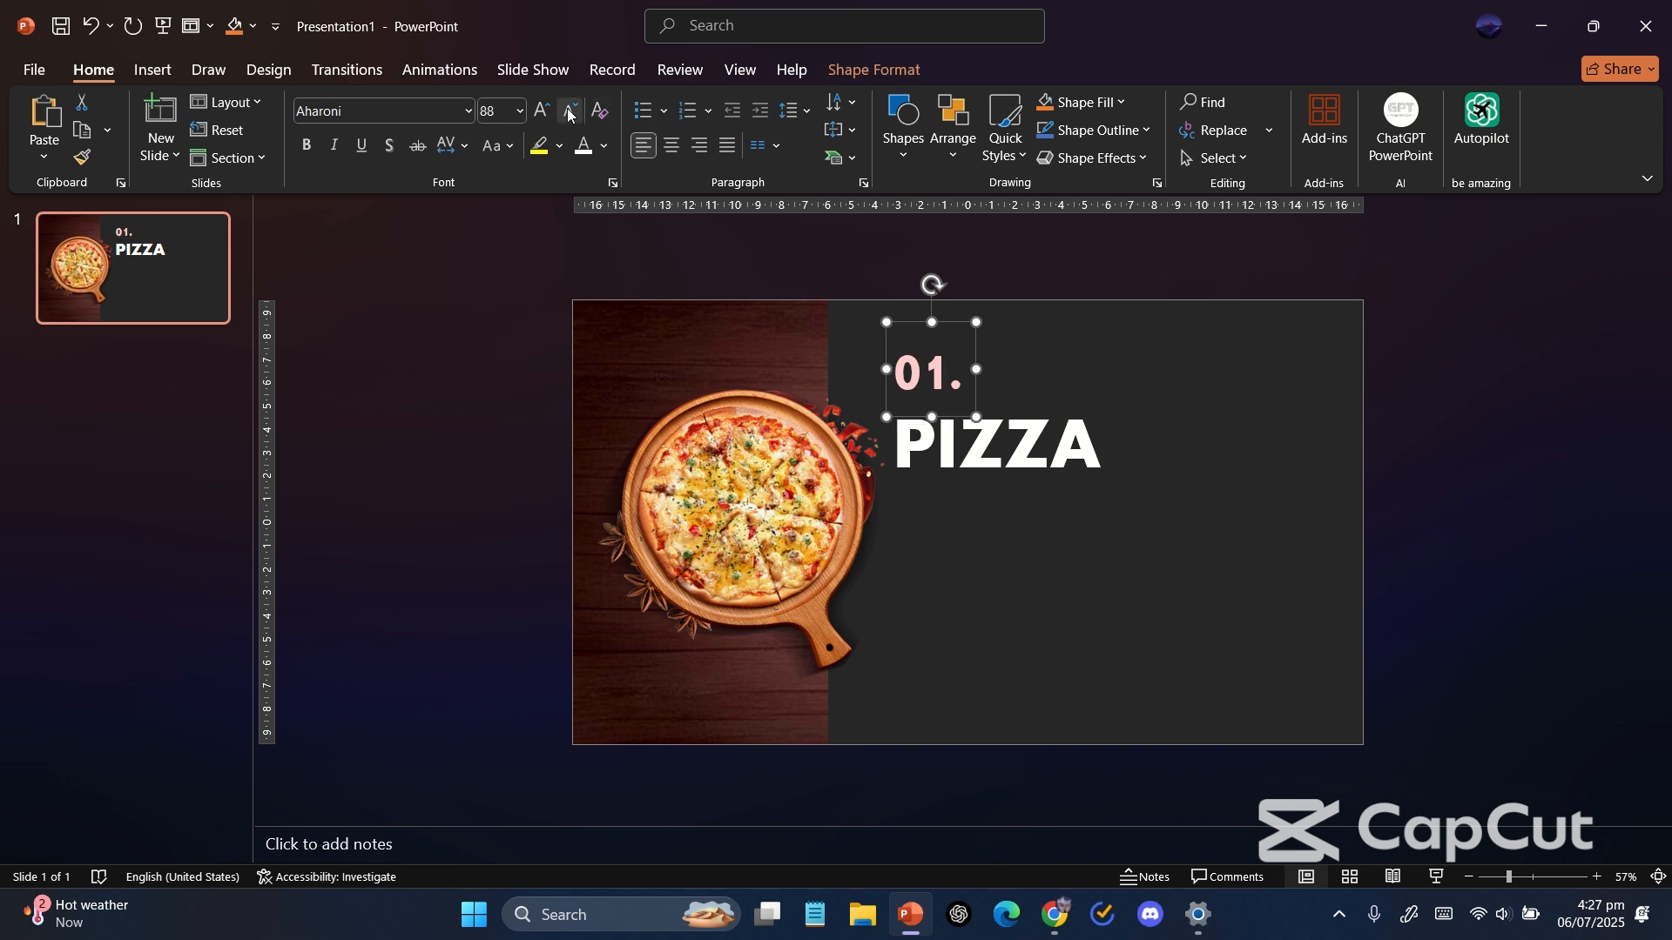
pyautogui.click(577, 111)
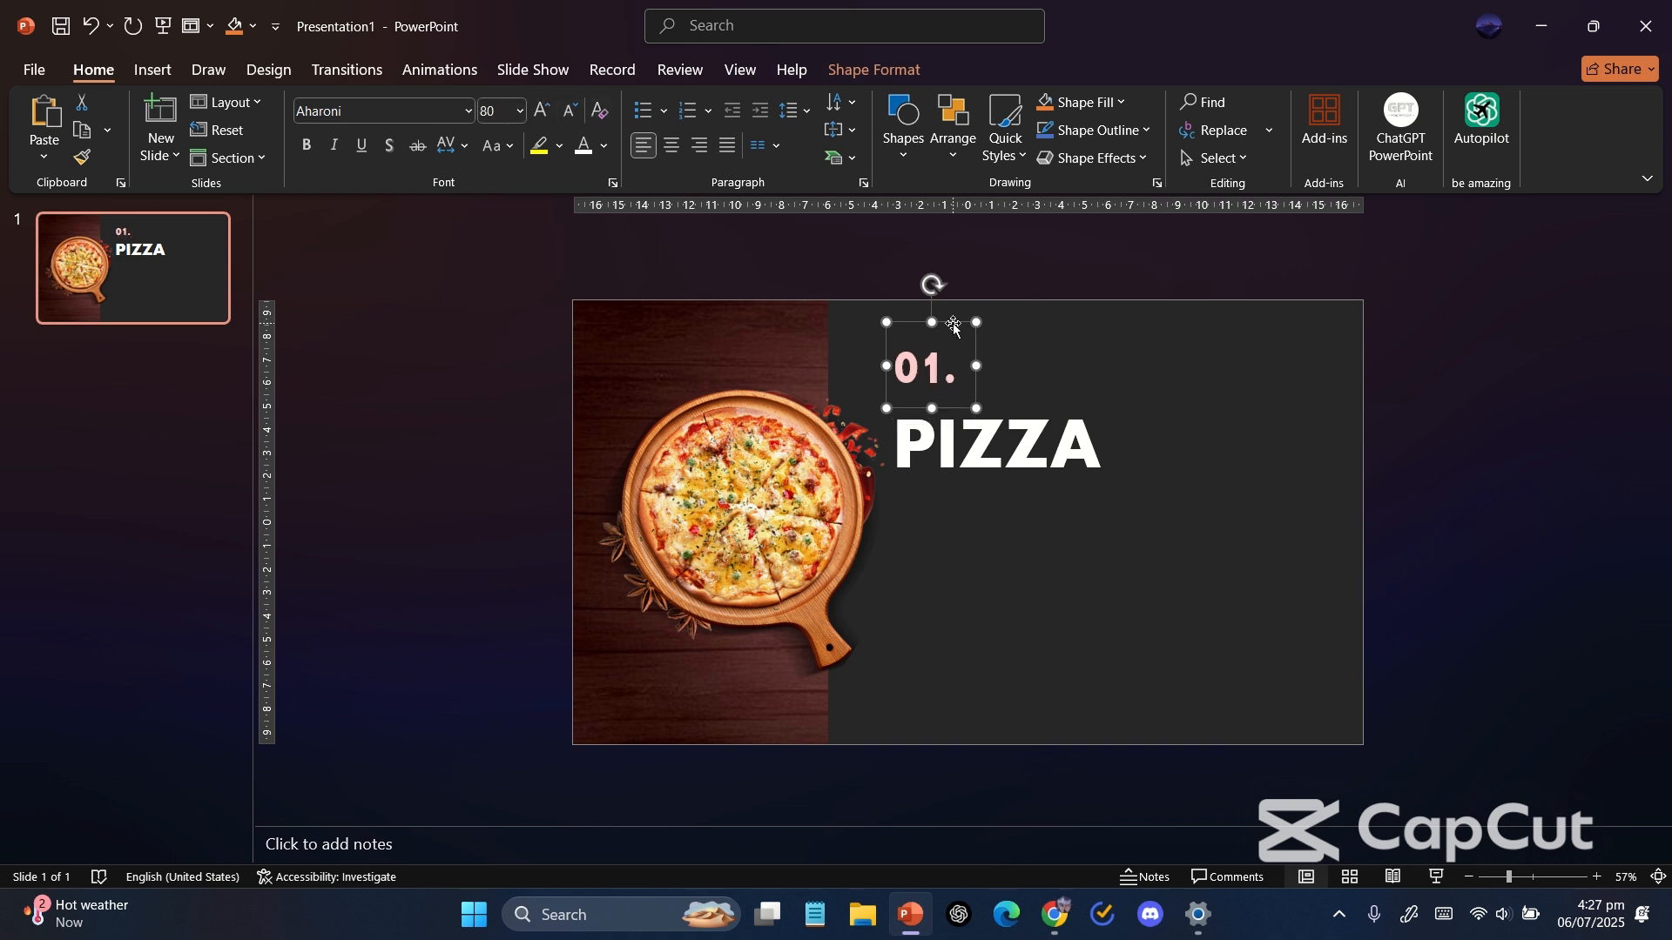
pyautogui.moveTo(954, 326); pyautogui.dragTo(955, 338)
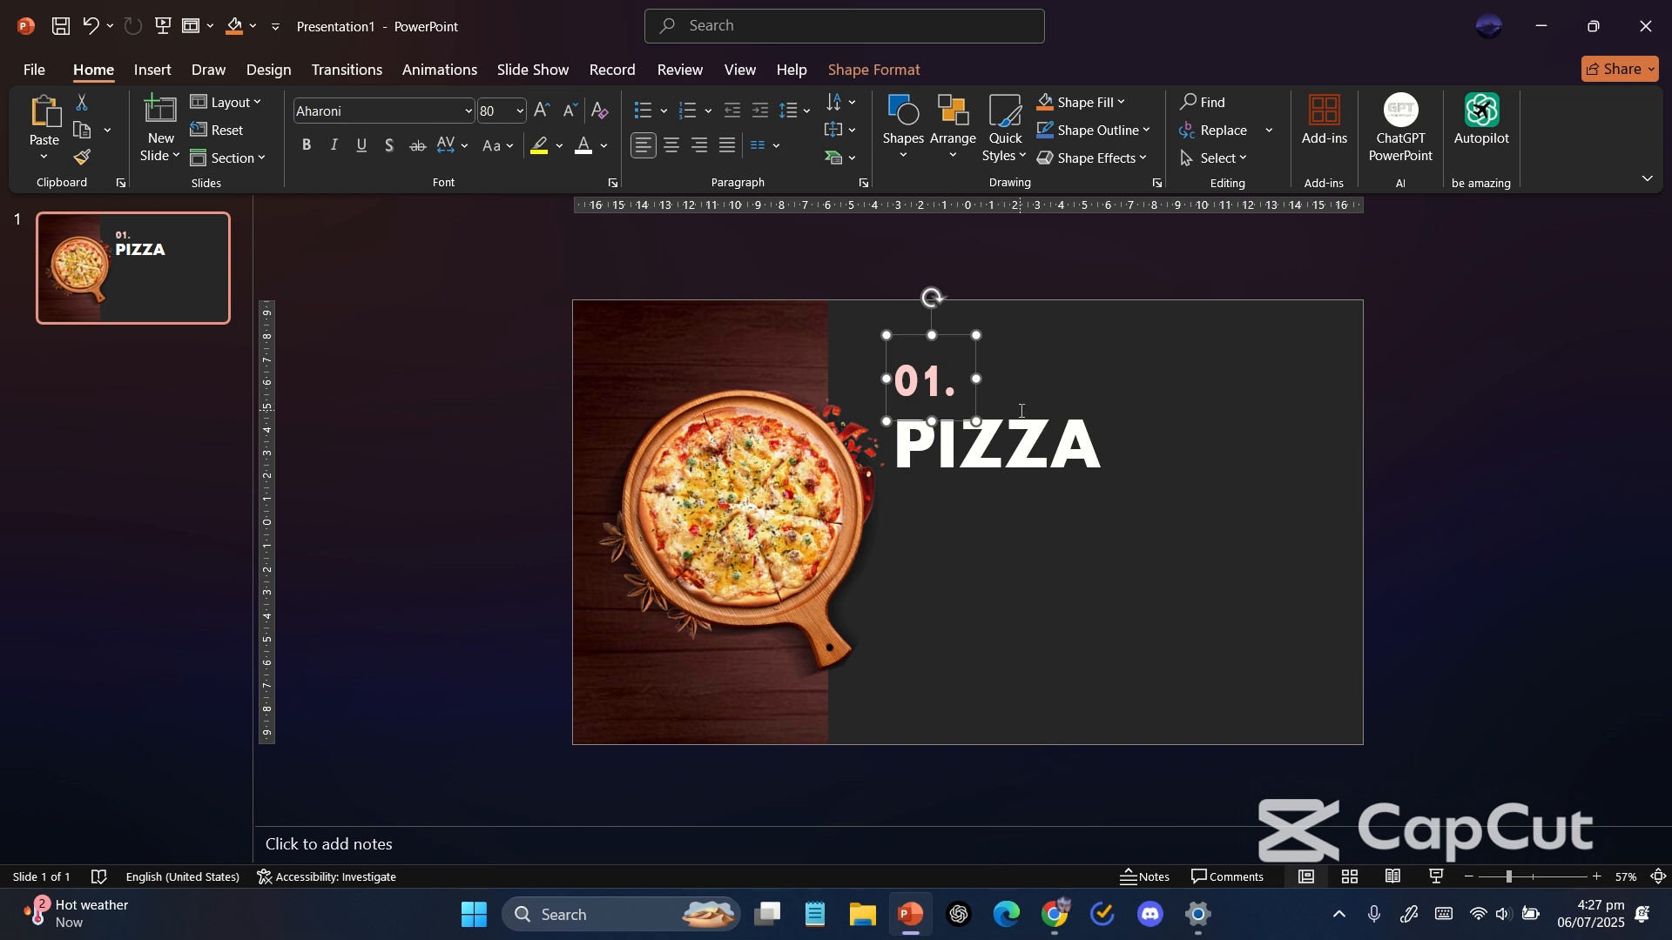
# Paste the Lorem Ipsum paragraph from the clipboard history onto the slide.
pyautogui.click(1048, 603)
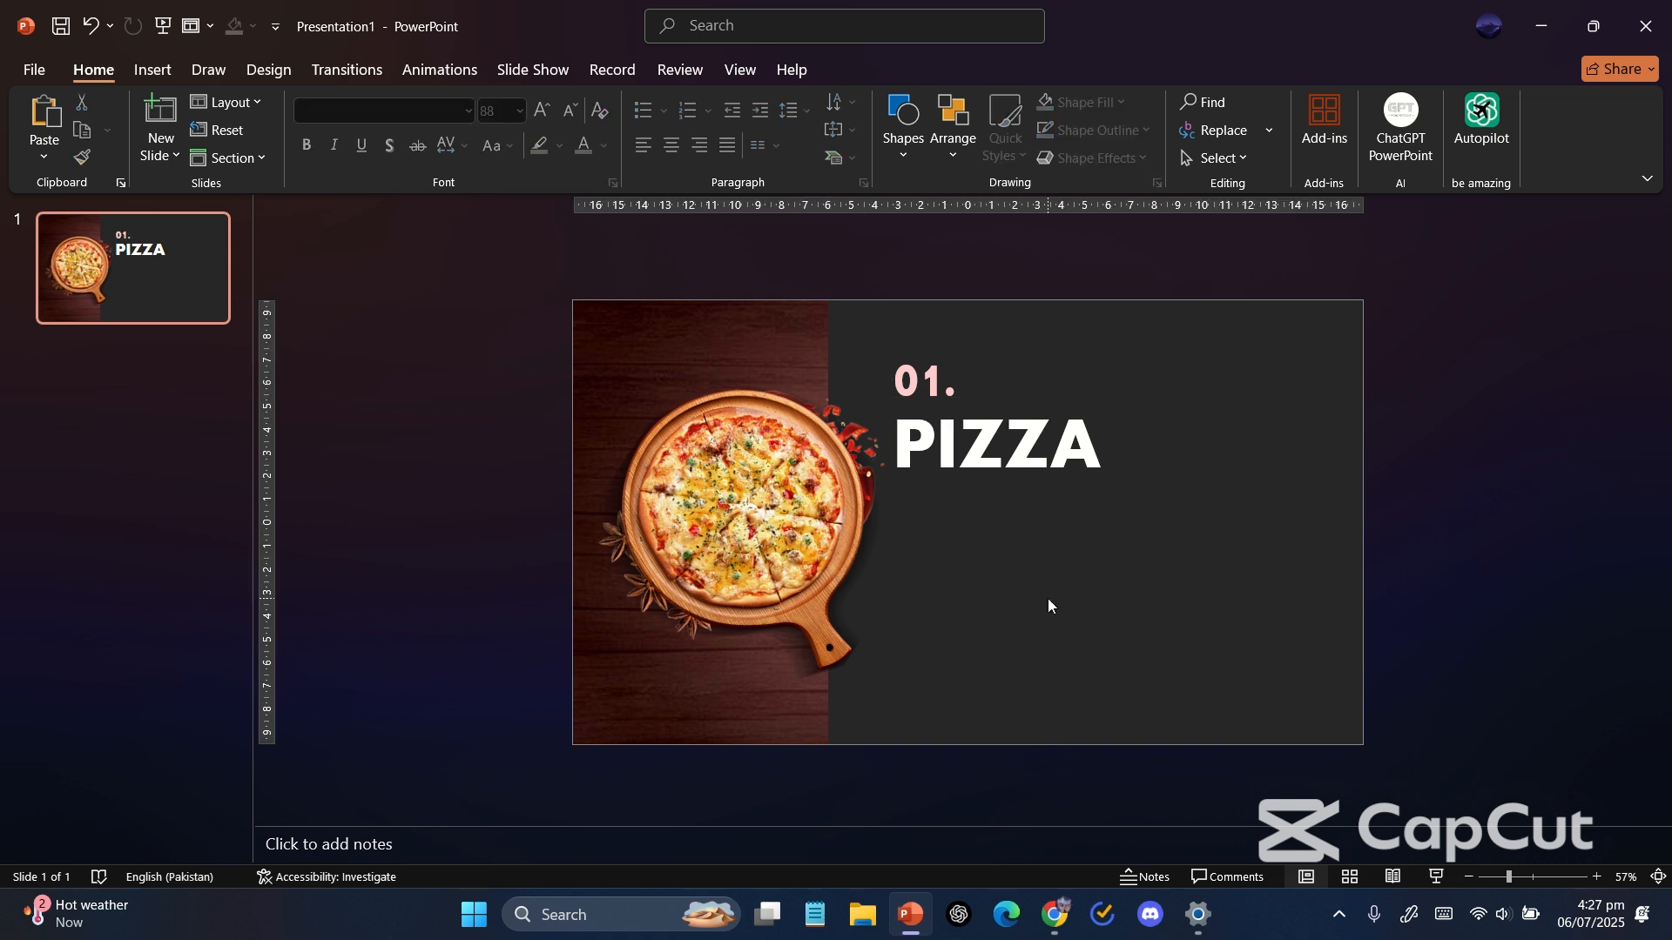
pyautogui.press('super+period')
pyautogui.click(1265, 554)
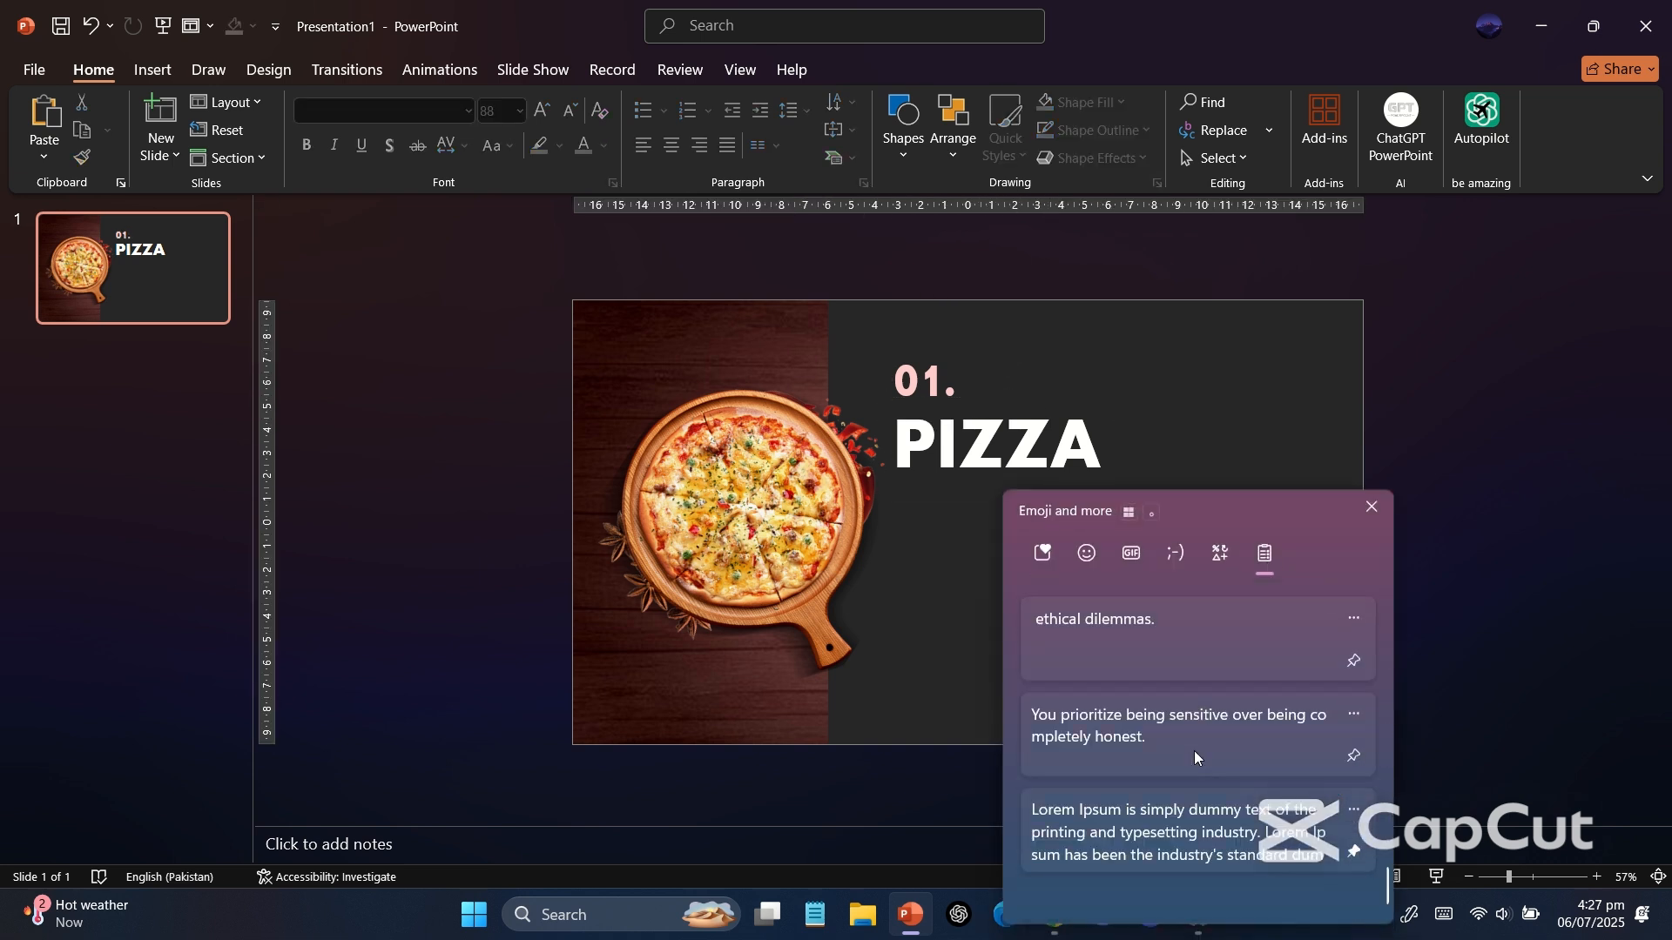
pyautogui.click(1167, 842)
# Move the paragraph below PIZZA, color it white, and shrink it to 11 pt.
pyautogui.moveTo(1058, 624); pyautogui.dragTo(1198, 689)
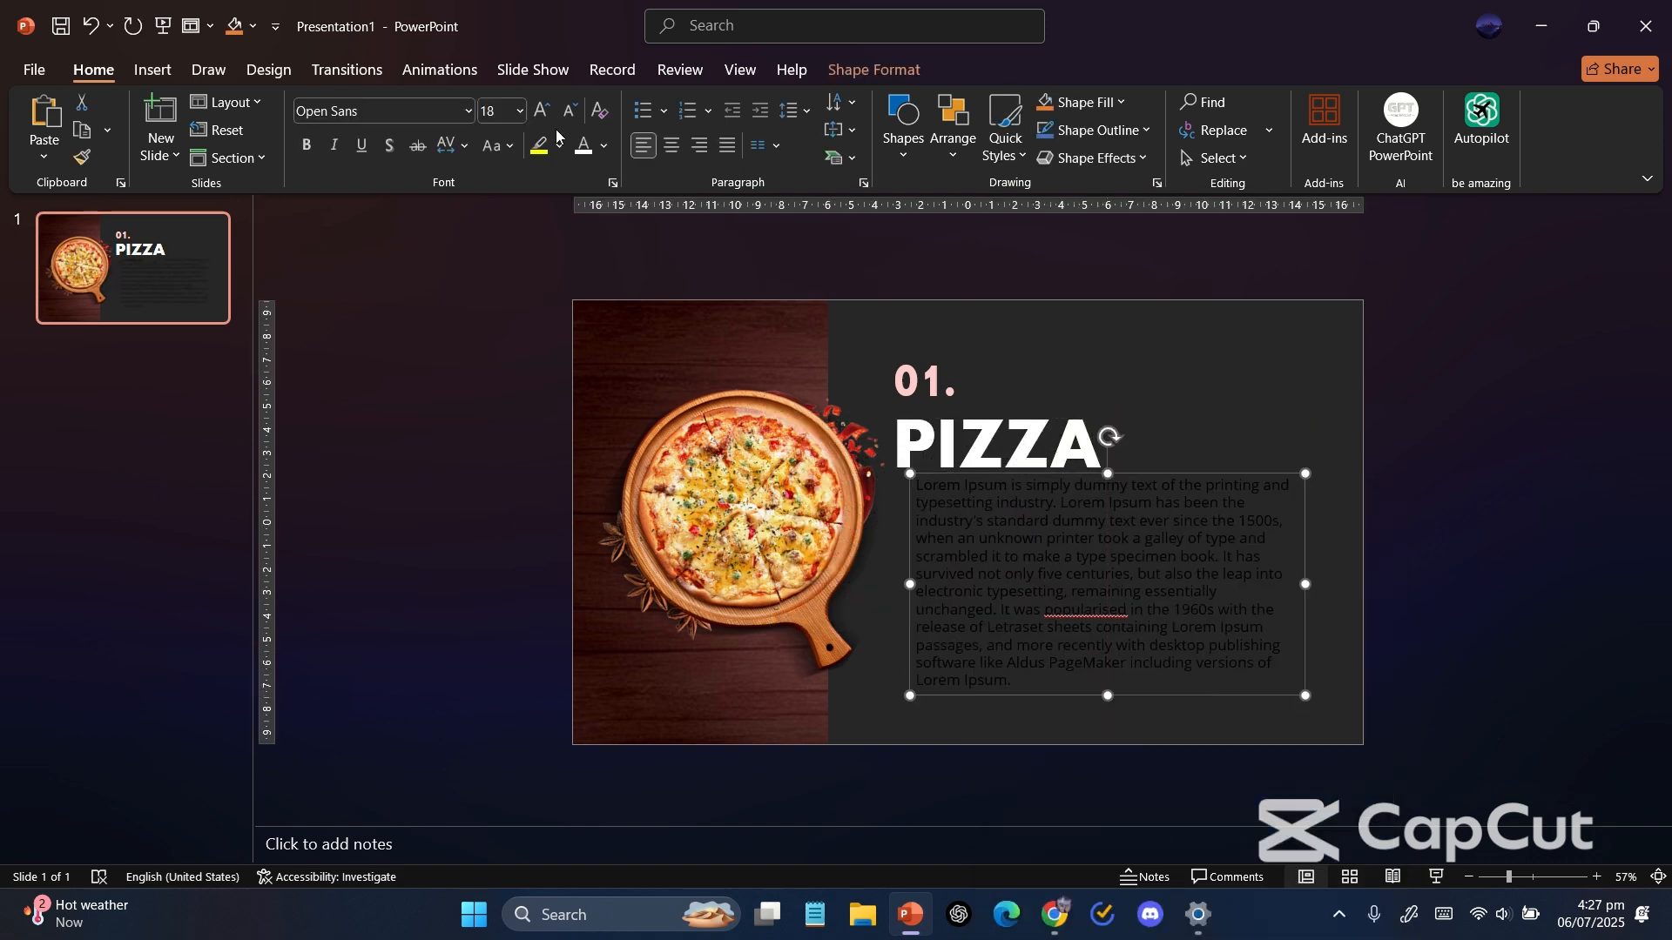
pyautogui.click(583, 145)
pyautogui.click(570, 111)
pyautogui.click(570, 111)
pyautogui.click(571, 111)
pyautogui.click(570, 110)
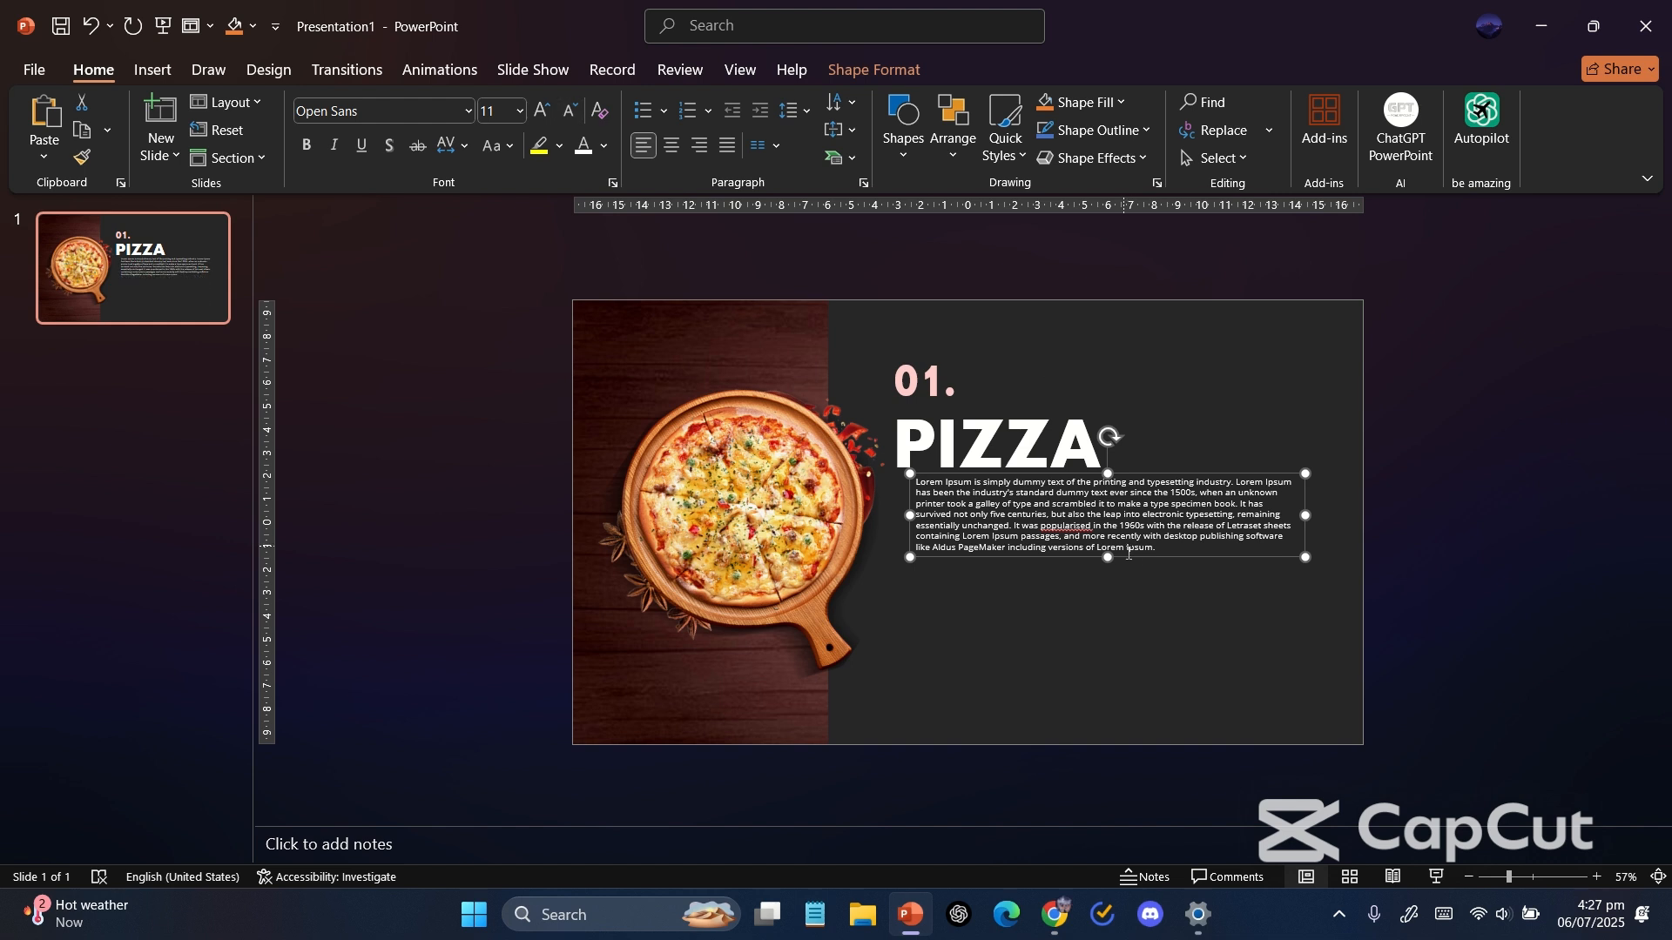
# Correct the misspelled word in the paragraph to "popularized".
pyautogui.rightClick(1058, 522)
pyautogui.click(1054, 525)
pyautogui.rightClick(1054, 526)
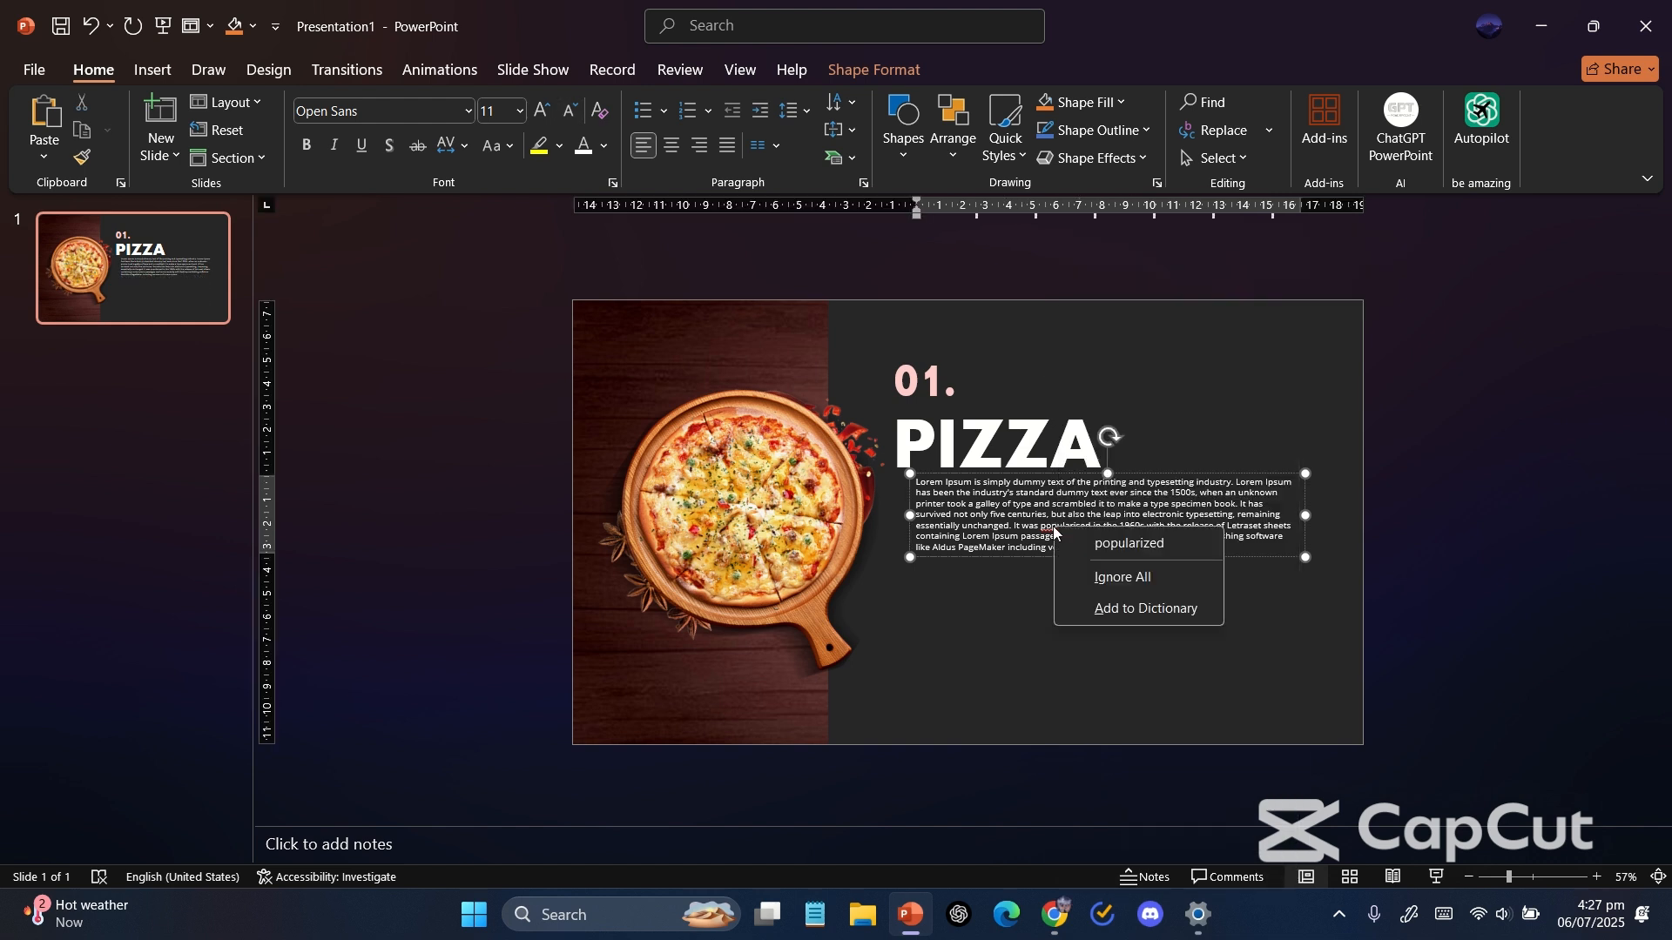
pyautogui.click(1090, 544)
# Align the paragraph box under PIZZA, narrow it, and color its text dark grey.
pyautogui.moveTo(1172, 558); pyautogui.dragTo(1155, 567)
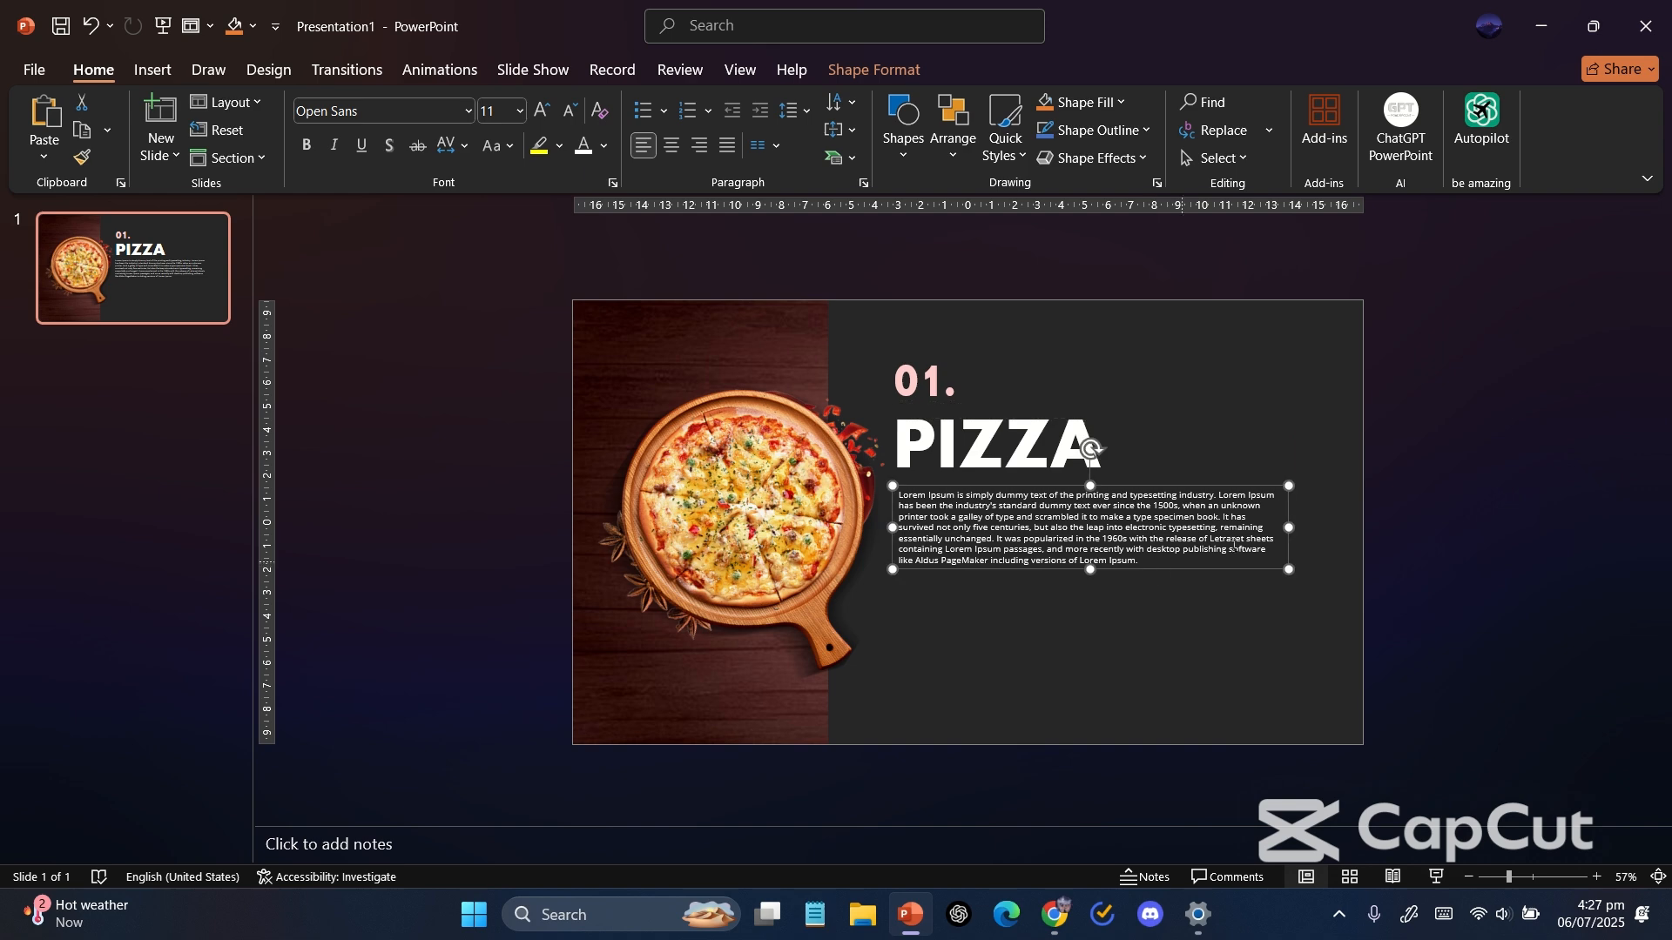
pyautogui.moveTo(1294, 526); pyautogui.dragTo(1221, 528)
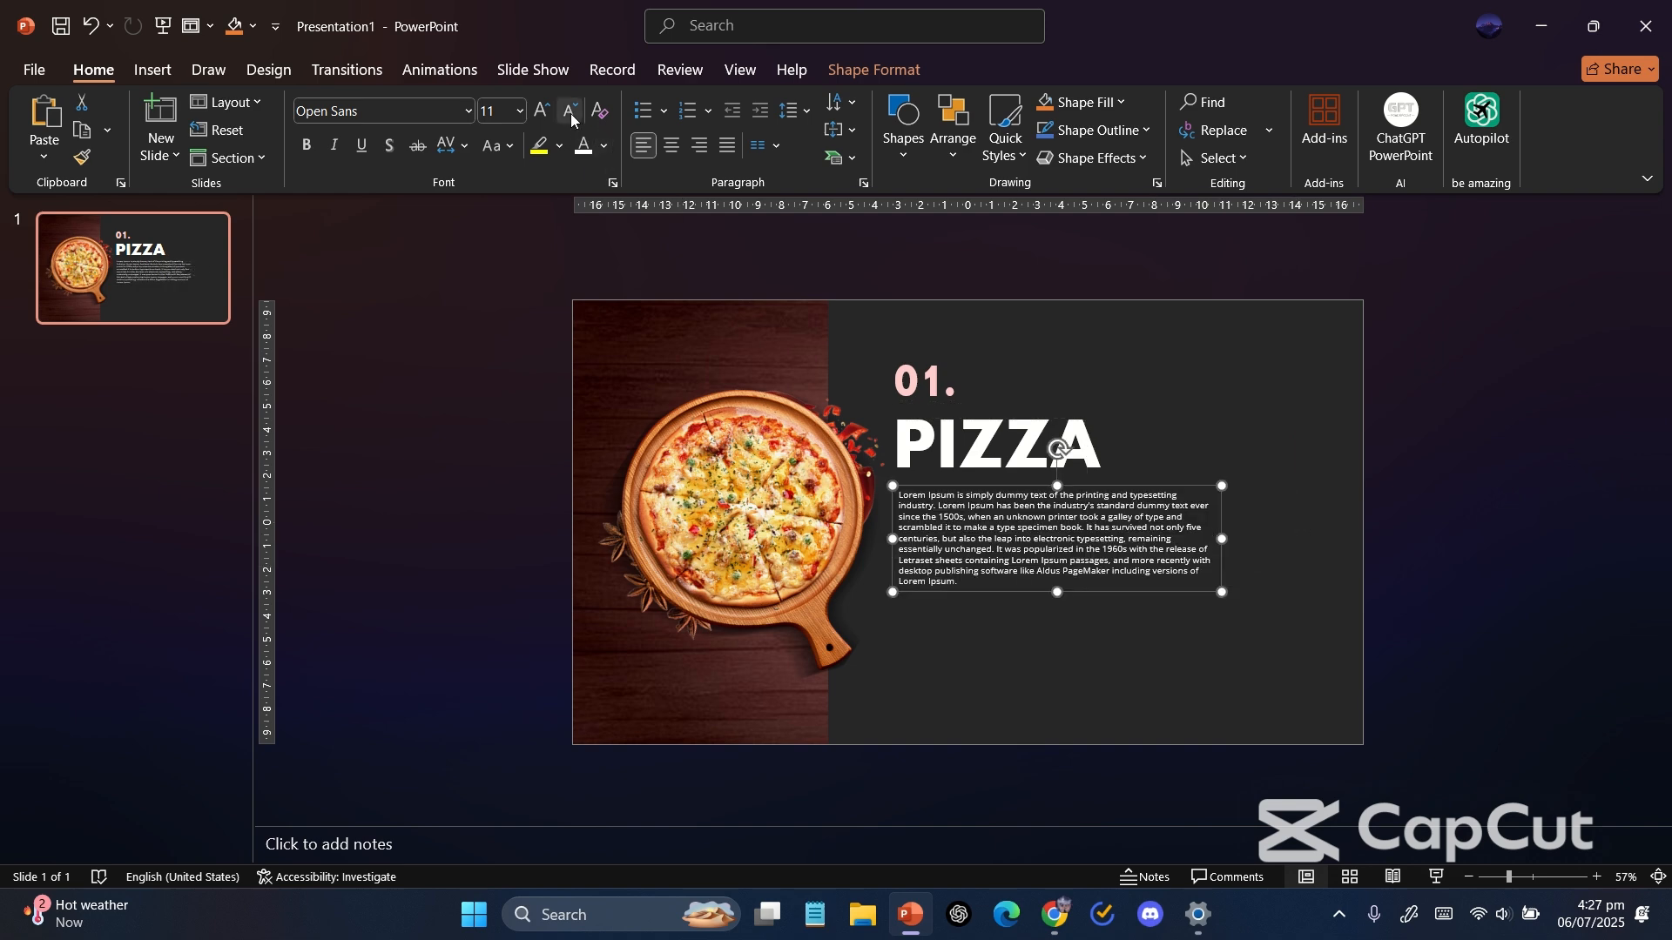
pyautogui.click(605, 145)
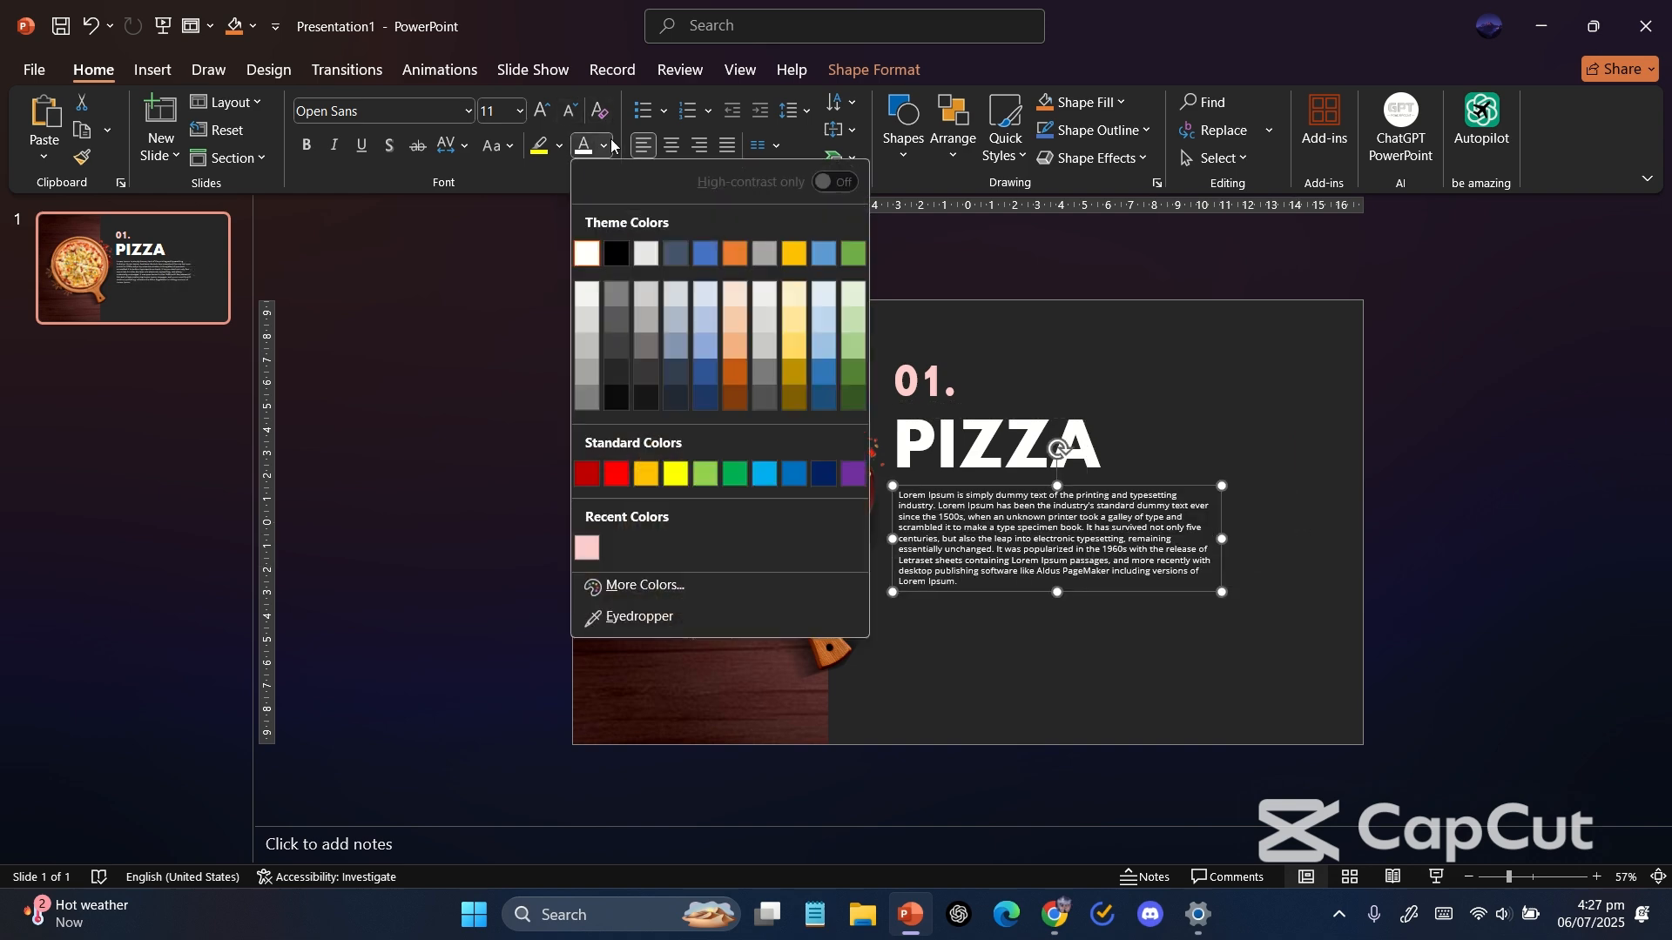
pyautogui.click(589, 402)
# Set the paragraph's line spacing to 1.5 and narrow its box slightly.
pyautogui.click(794, 111)
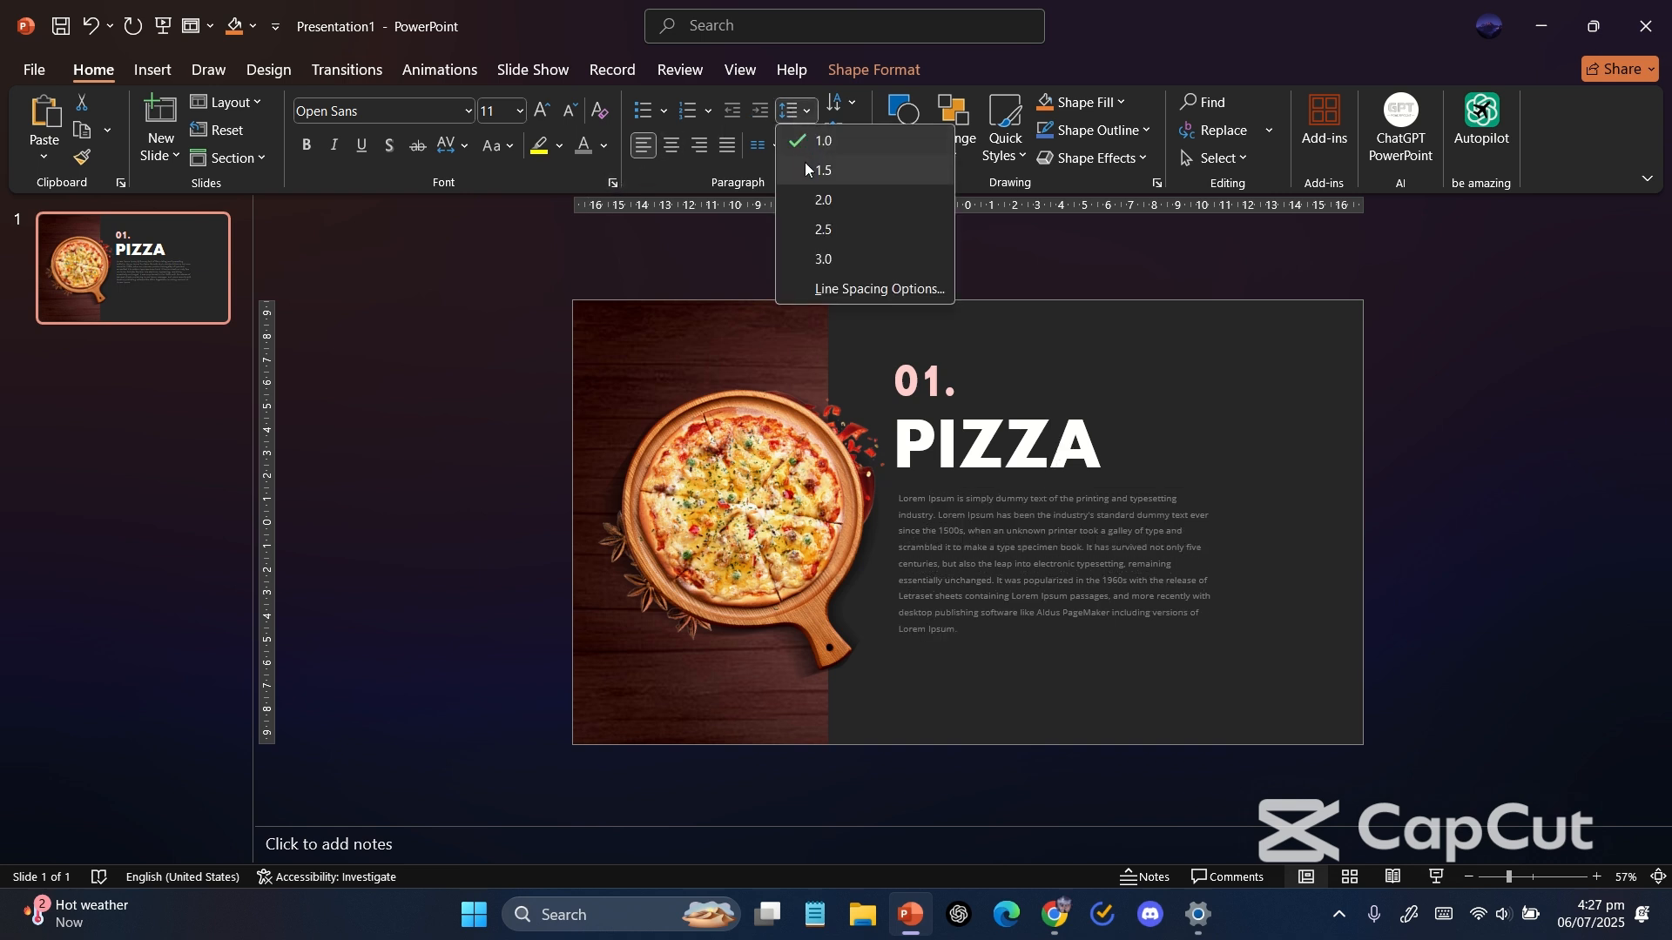
pyautogui.click(806, 166)
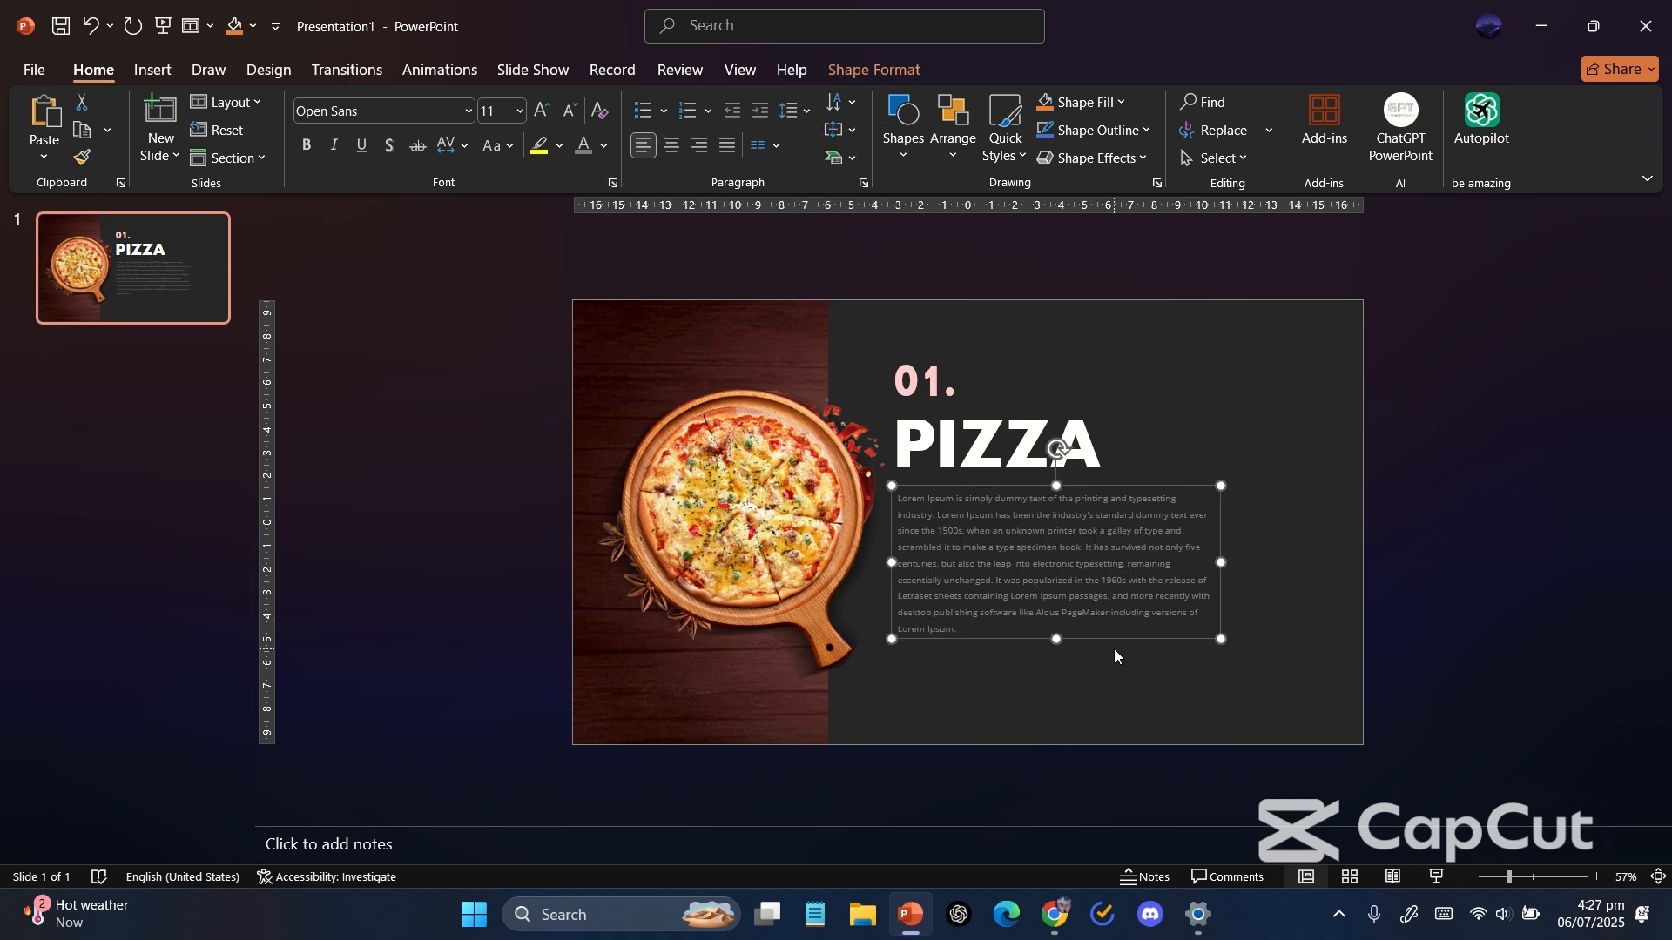
pyautogui.moveTo(1216, 563); pyautogui.dragTo(1203, 563)
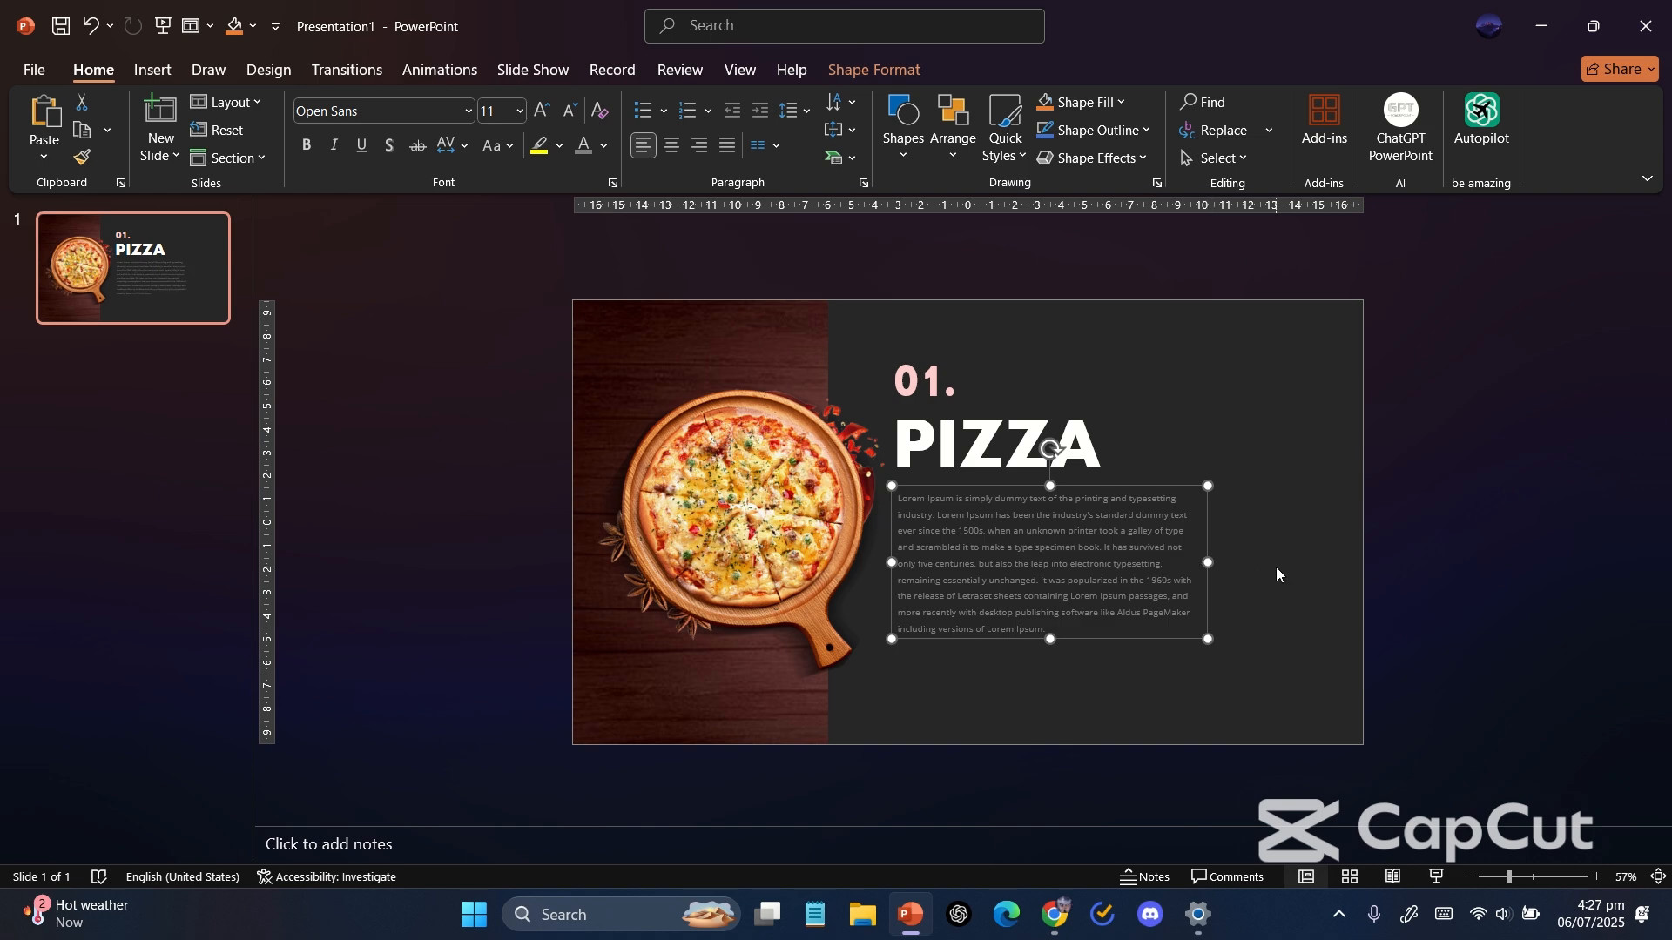
pyautogui.click(1277, 567)
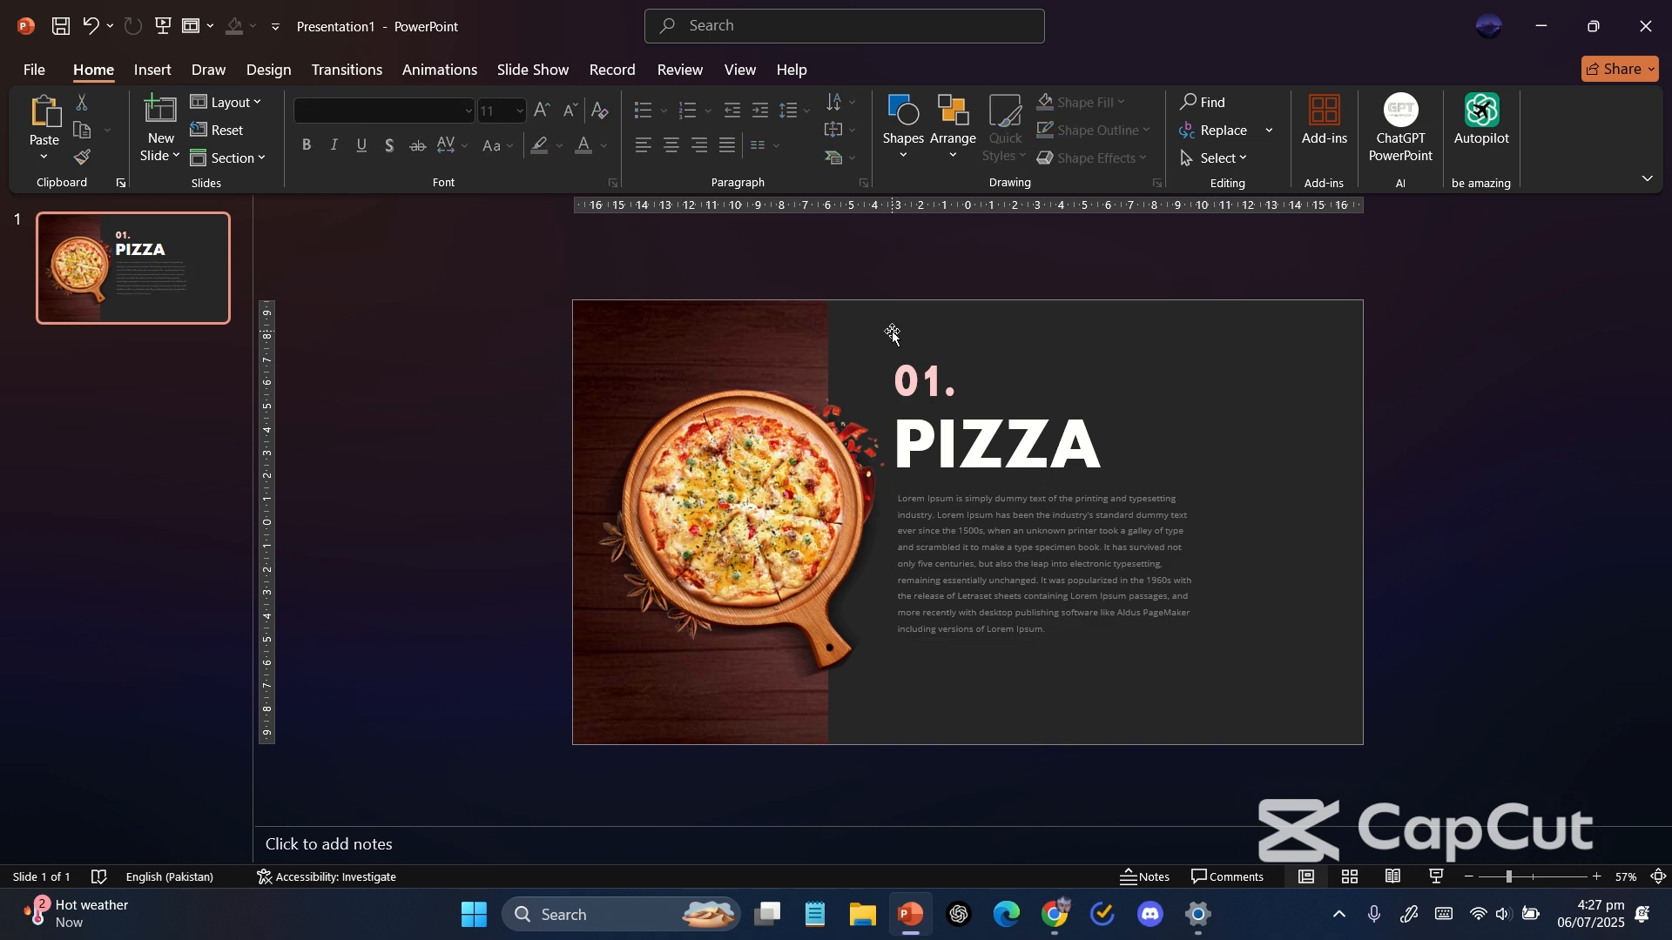
# Select the three text boxes and shift them together slightly to the right.
pyautogui.moveTo(879, 315); pyautogui.dragTo(1196, 640)
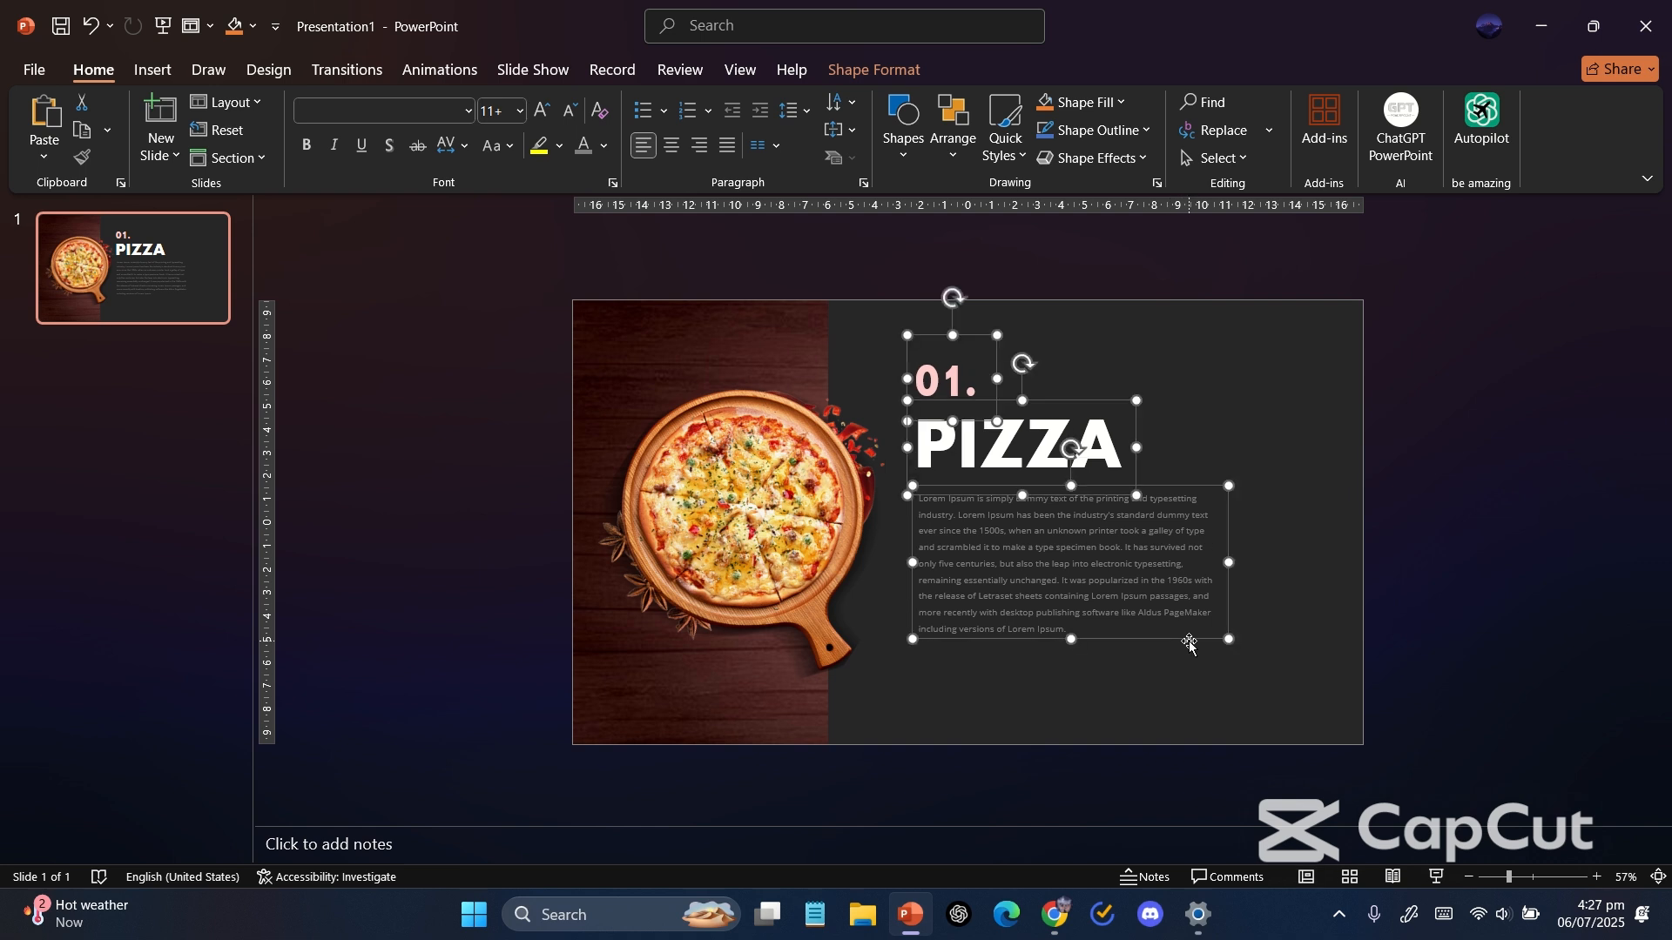
pyautogui.click(289, 365)
# Duplicate the first slide.
pyautogui.rightClick(170, 294)
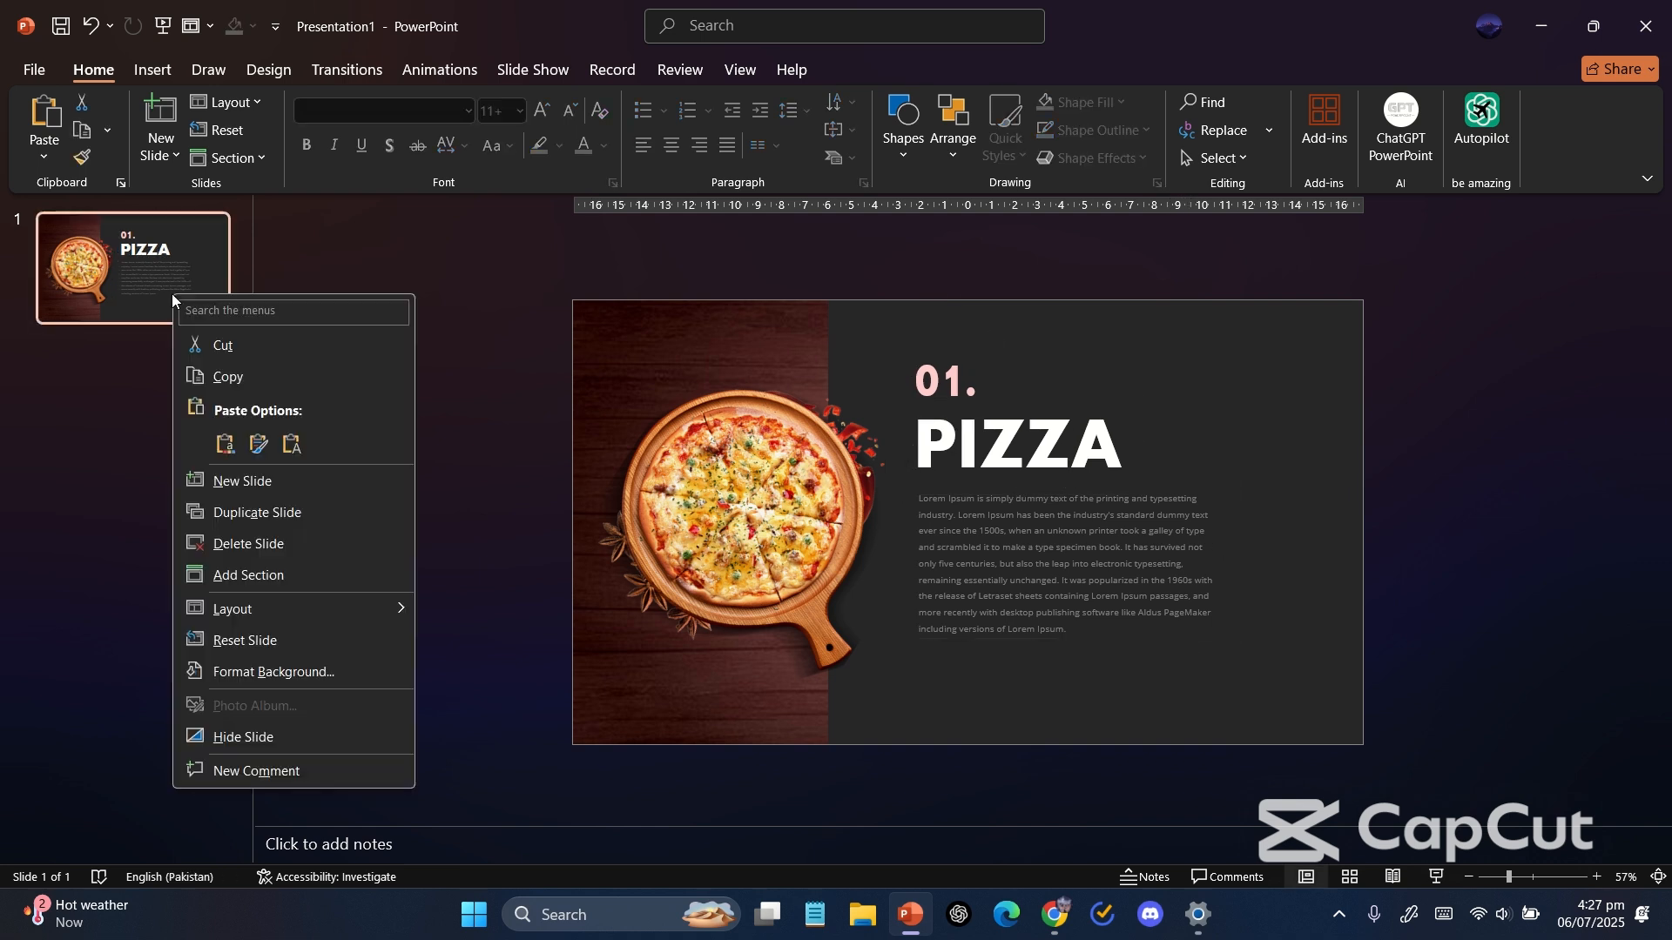
pyautogui.click(277, 512)
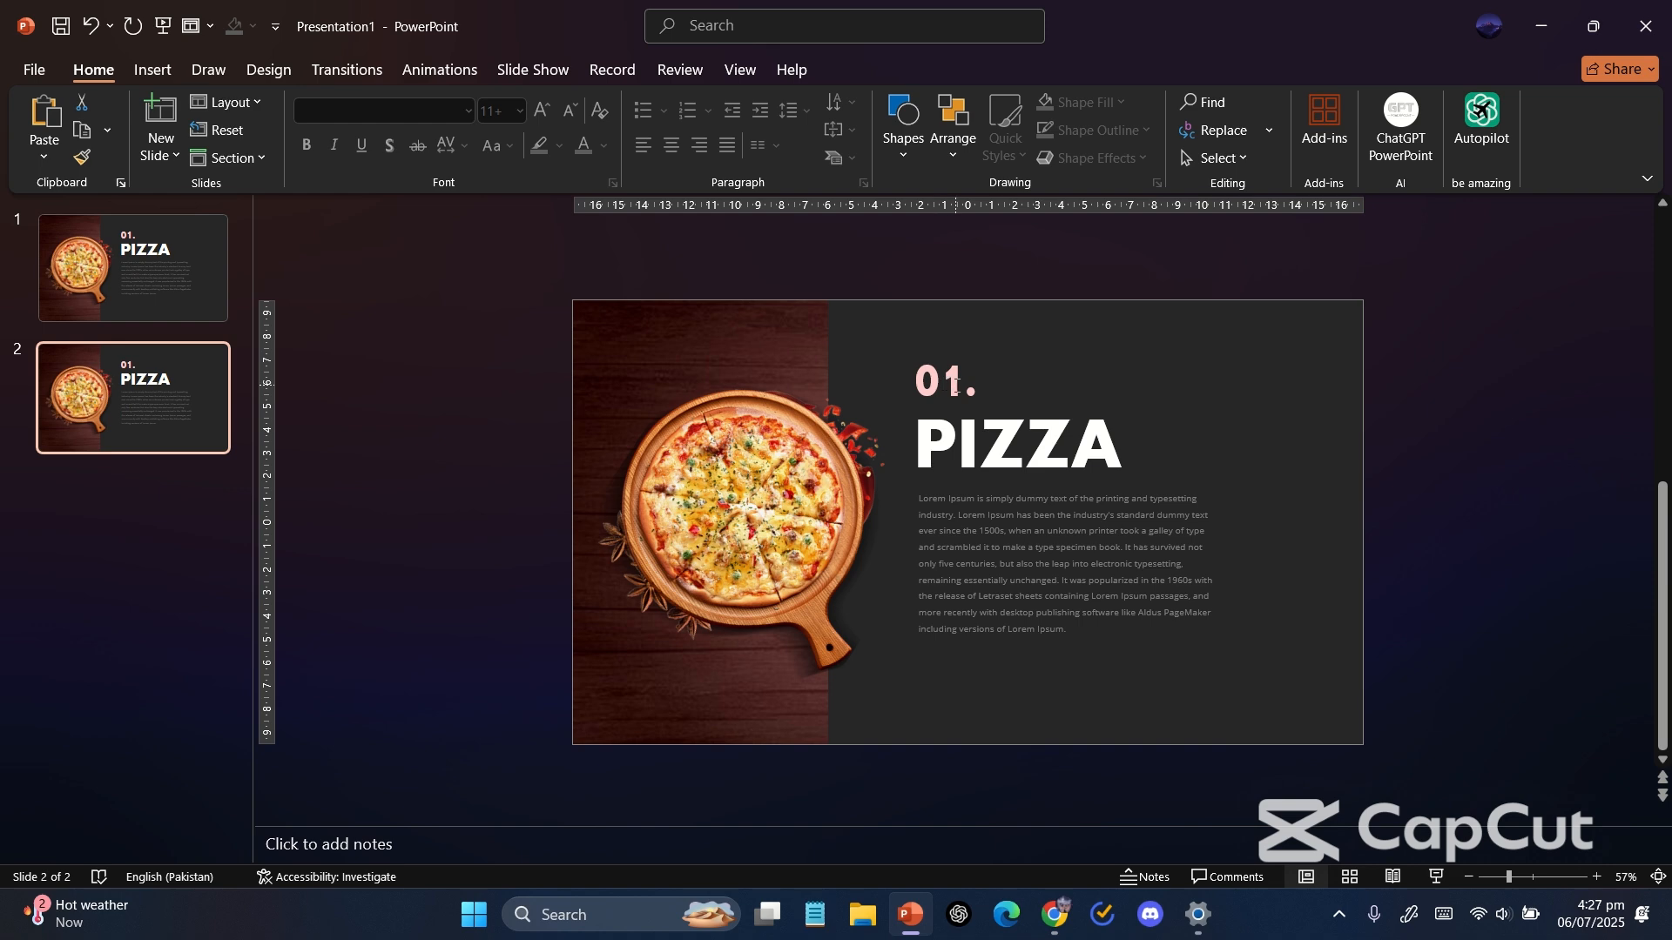
# Change the number label on the new slide to "02.".
pyautogui.click(955, 384)
pyautogui.press('BackSpace')
# Replace PIZZA with RAMEN and widen the title box to keep it on one line.
pyautogui.click(980, 435)
pyautogui.doubleClick(980, 436)
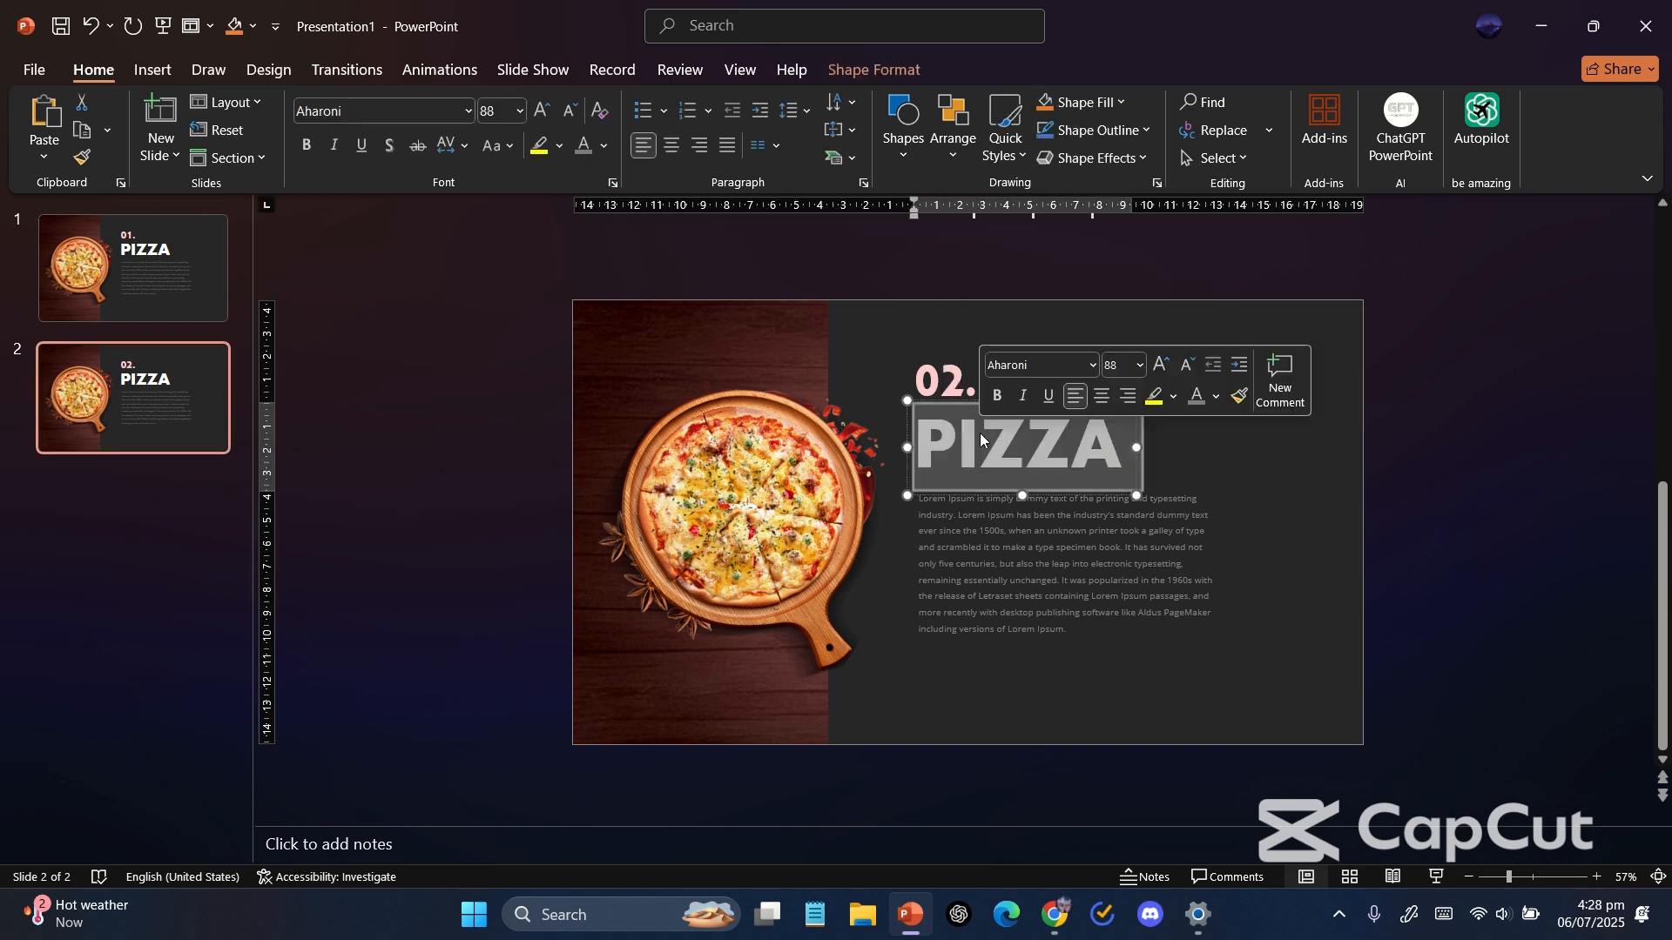
pyautogui.write('RAMEN')
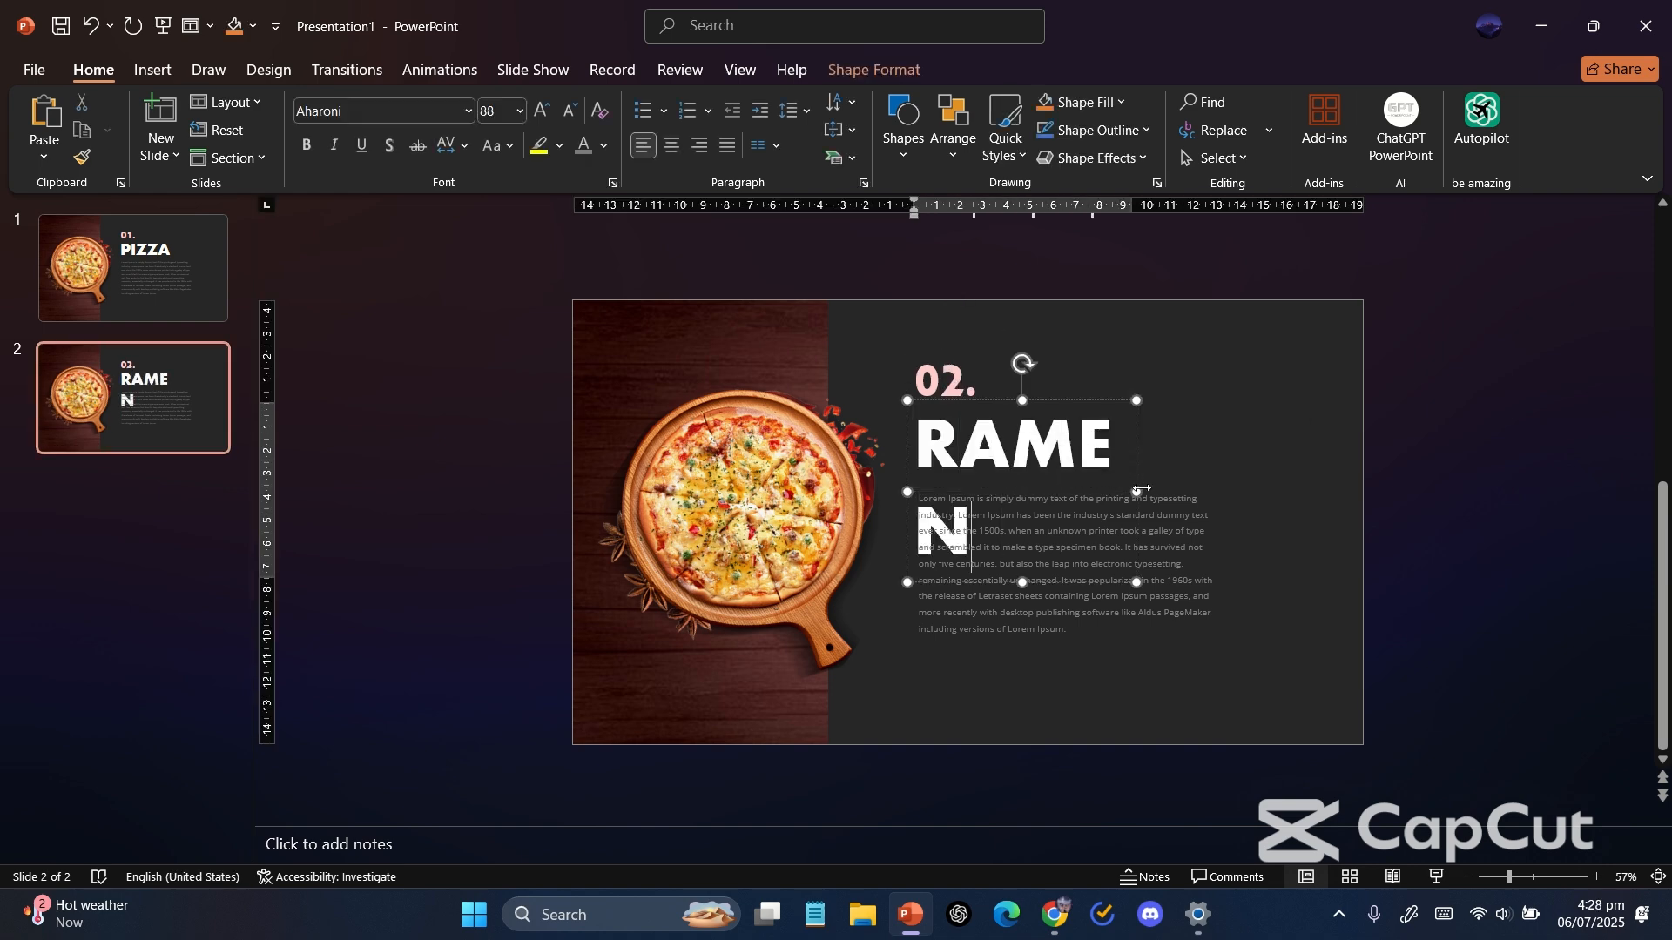
pyautogui.moveTo(1137, 491); pyautogui.dragTo(1192, 488)
pyautogui.click(465, 433)
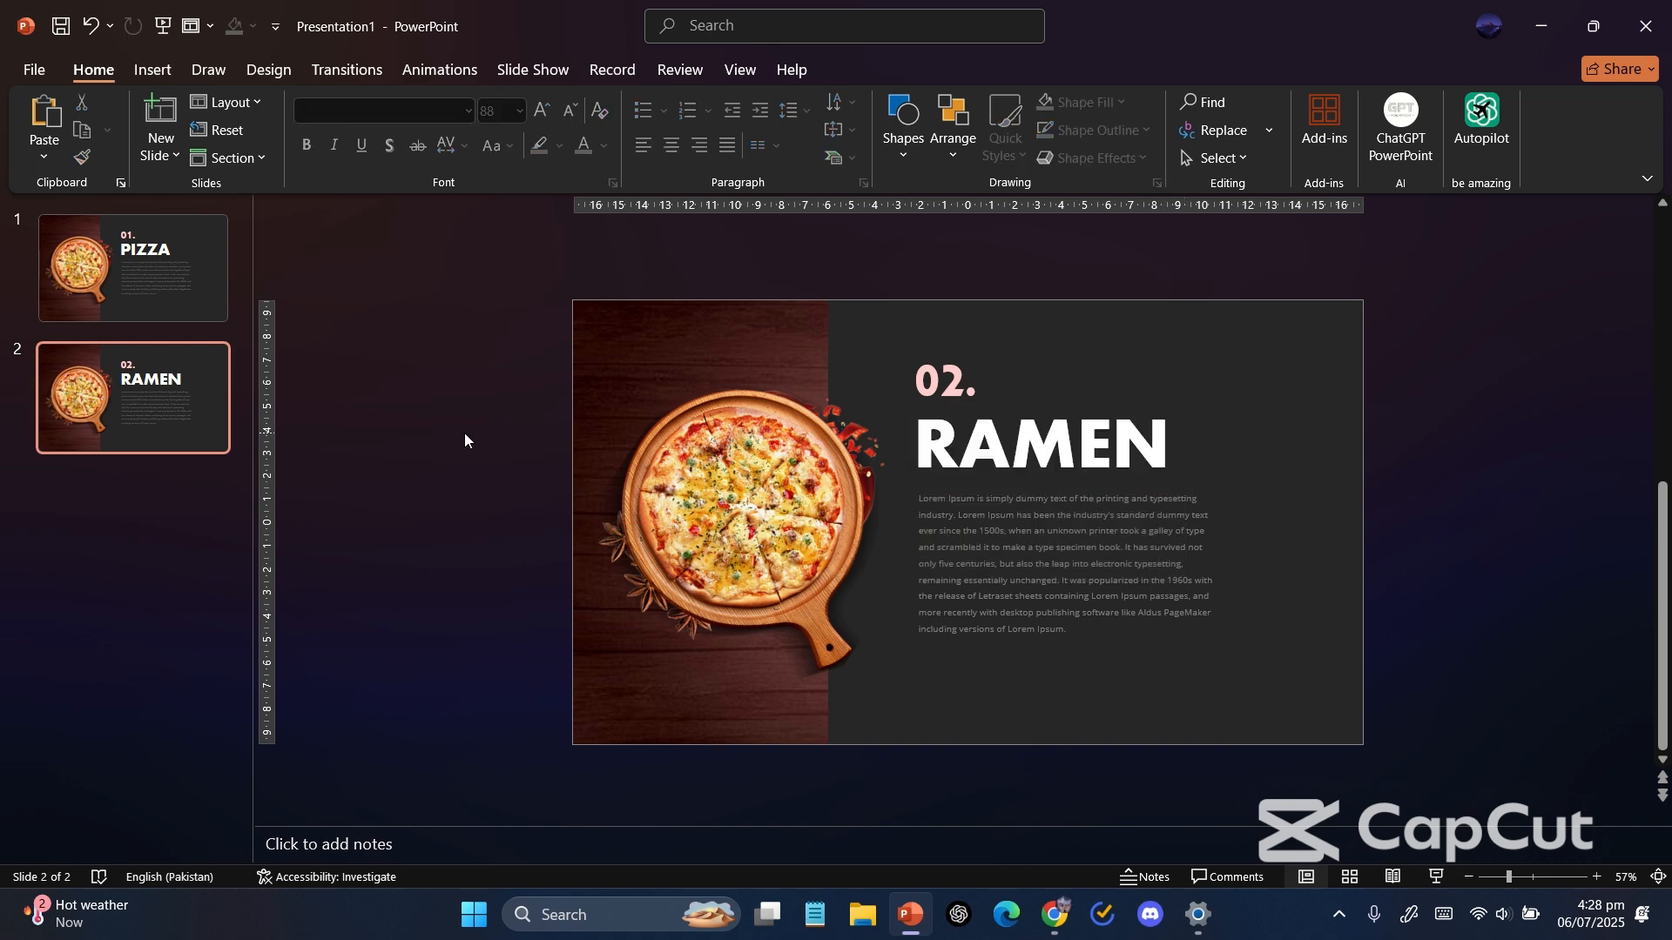
# Replace the pizza picture fill on slide 2 with the spicy noodles and eggs ramen image from Downloads.
pyautogui.click(711, 474)
pyautogui.rightClick(711, 475)
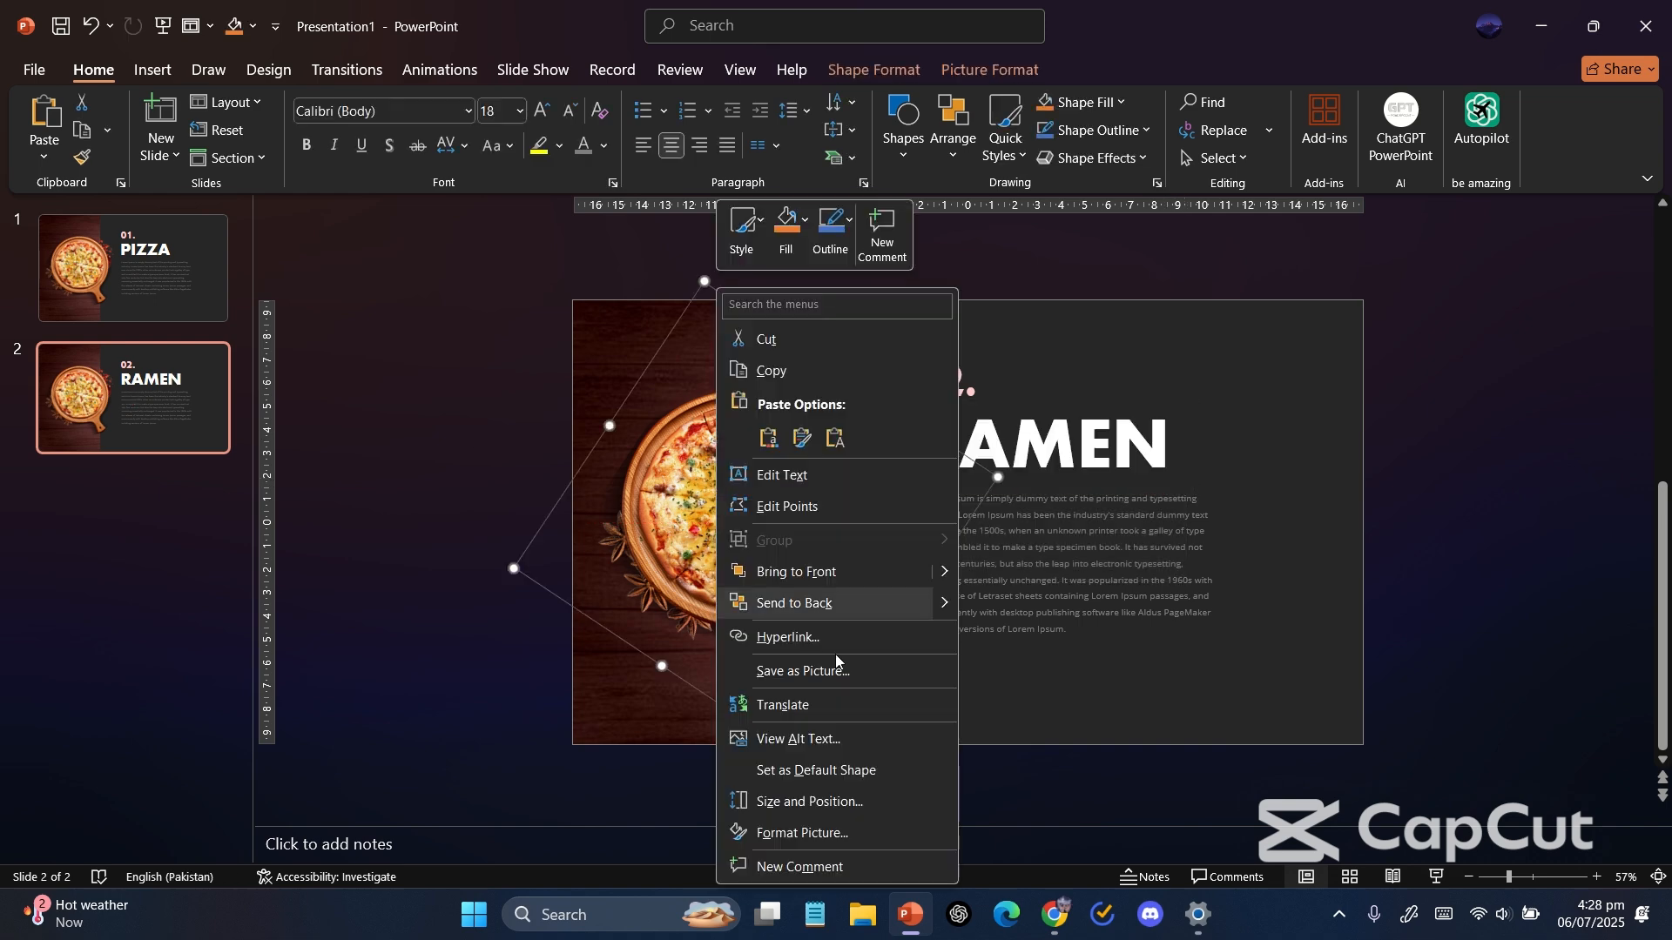
pyautogui.click(839, 836)
pyautogui.click(1398, 305)
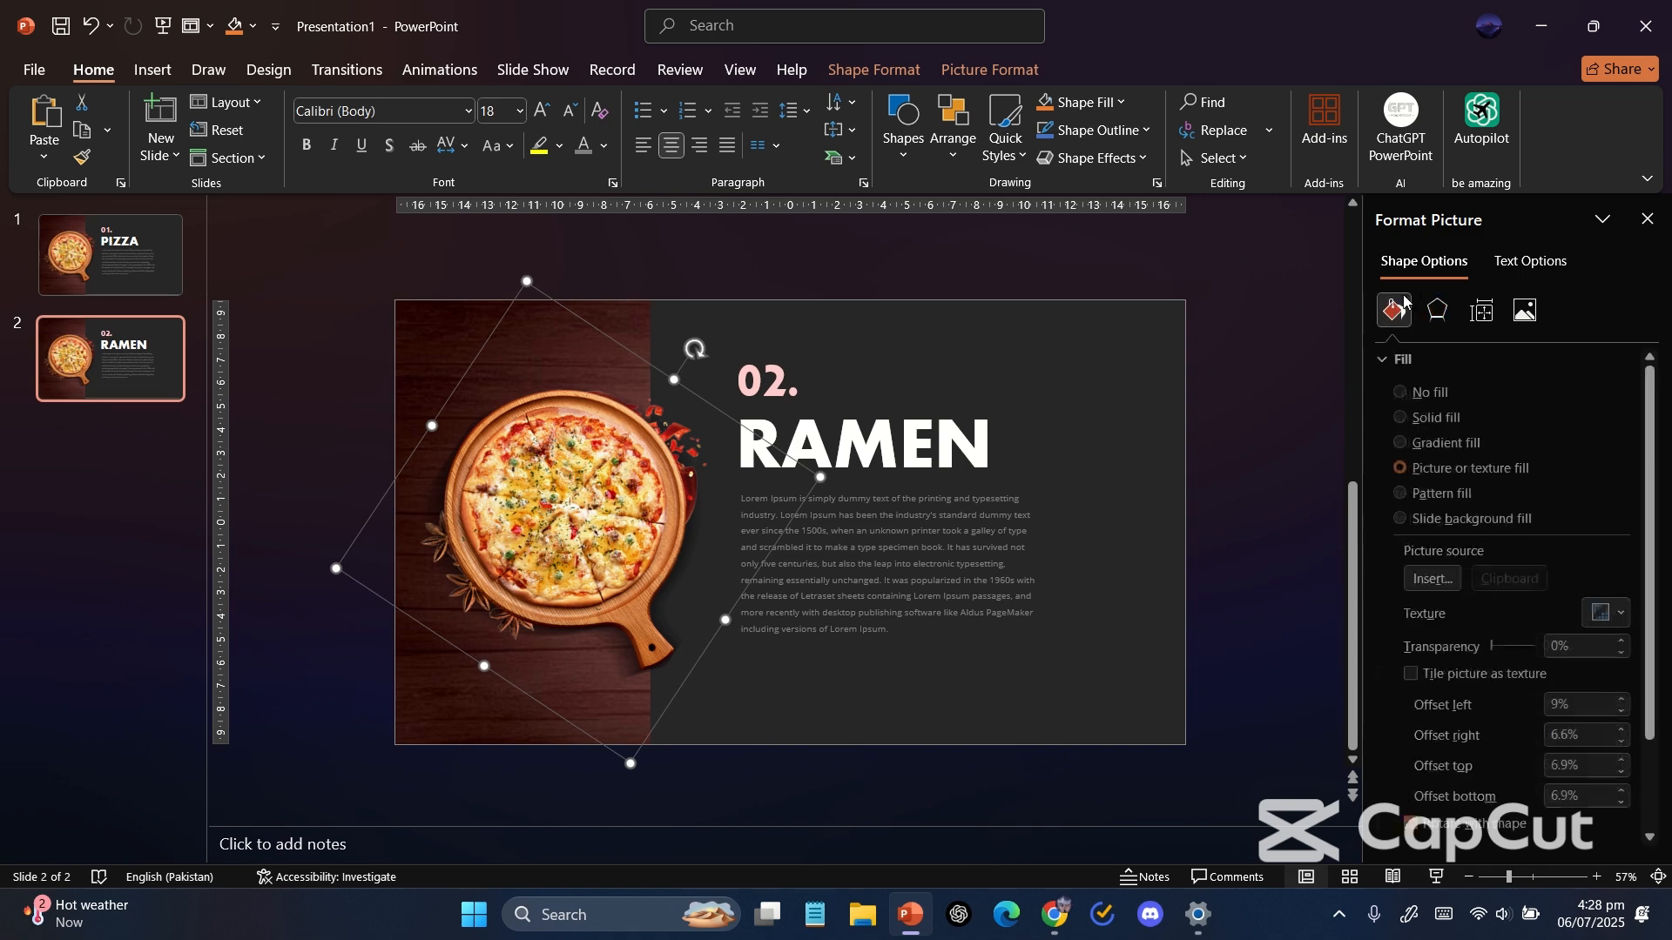
pyautogui.click(1438, 579)
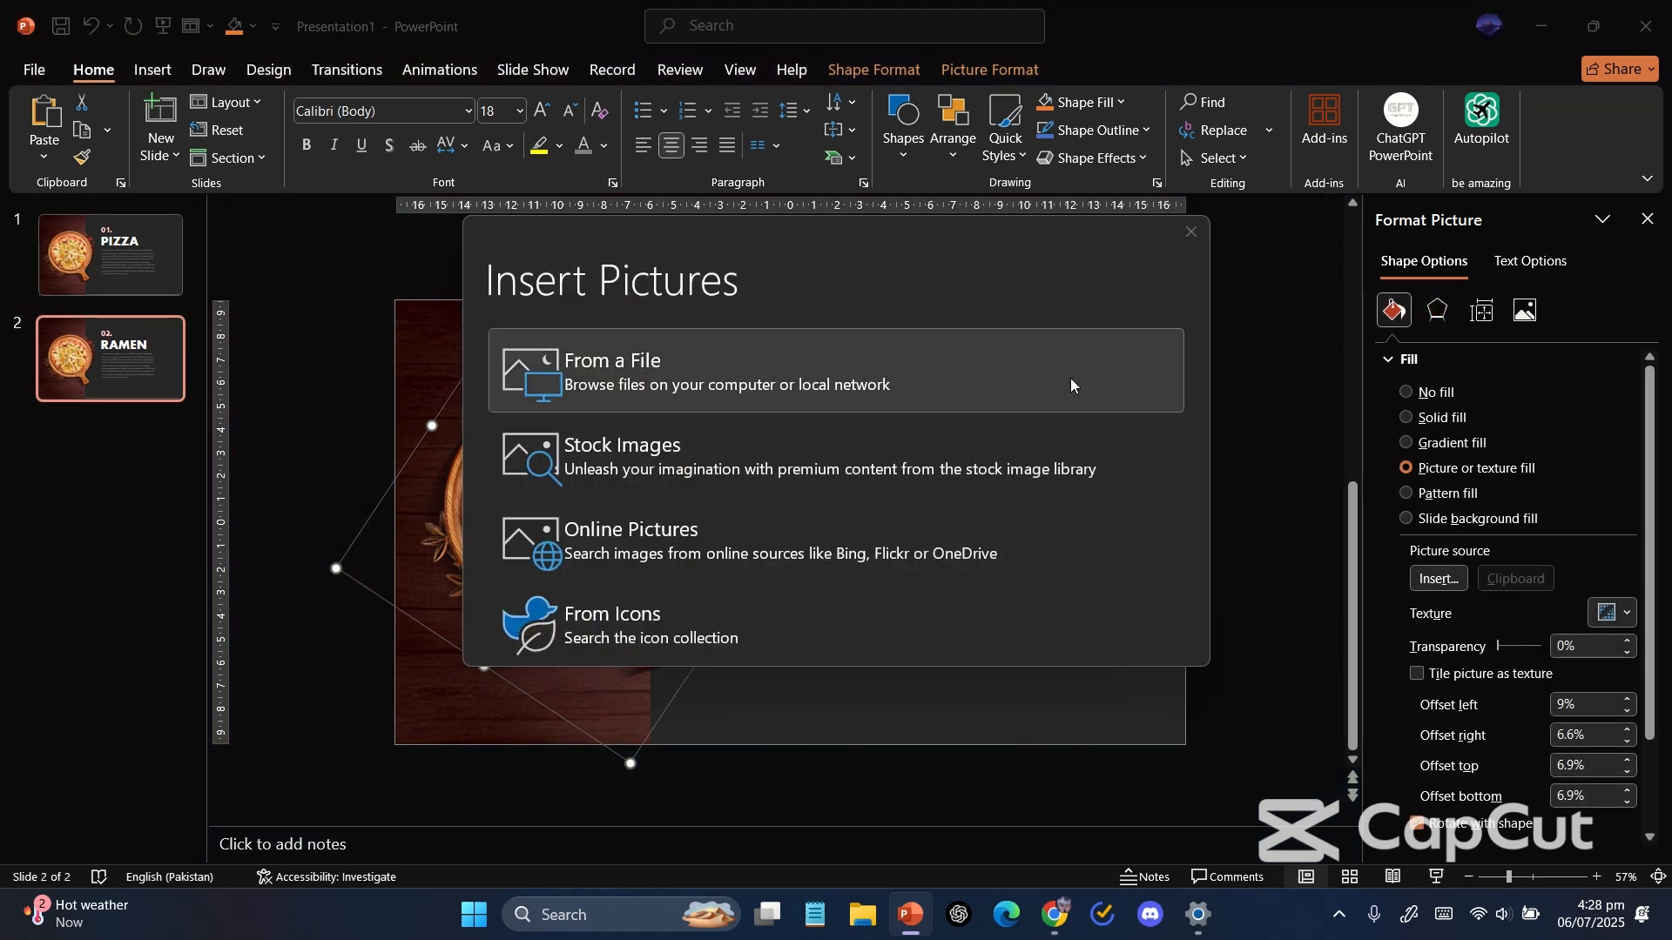
pyautogui.click(1069, 378)
pyautogui.scroll(-10, 478, 289)
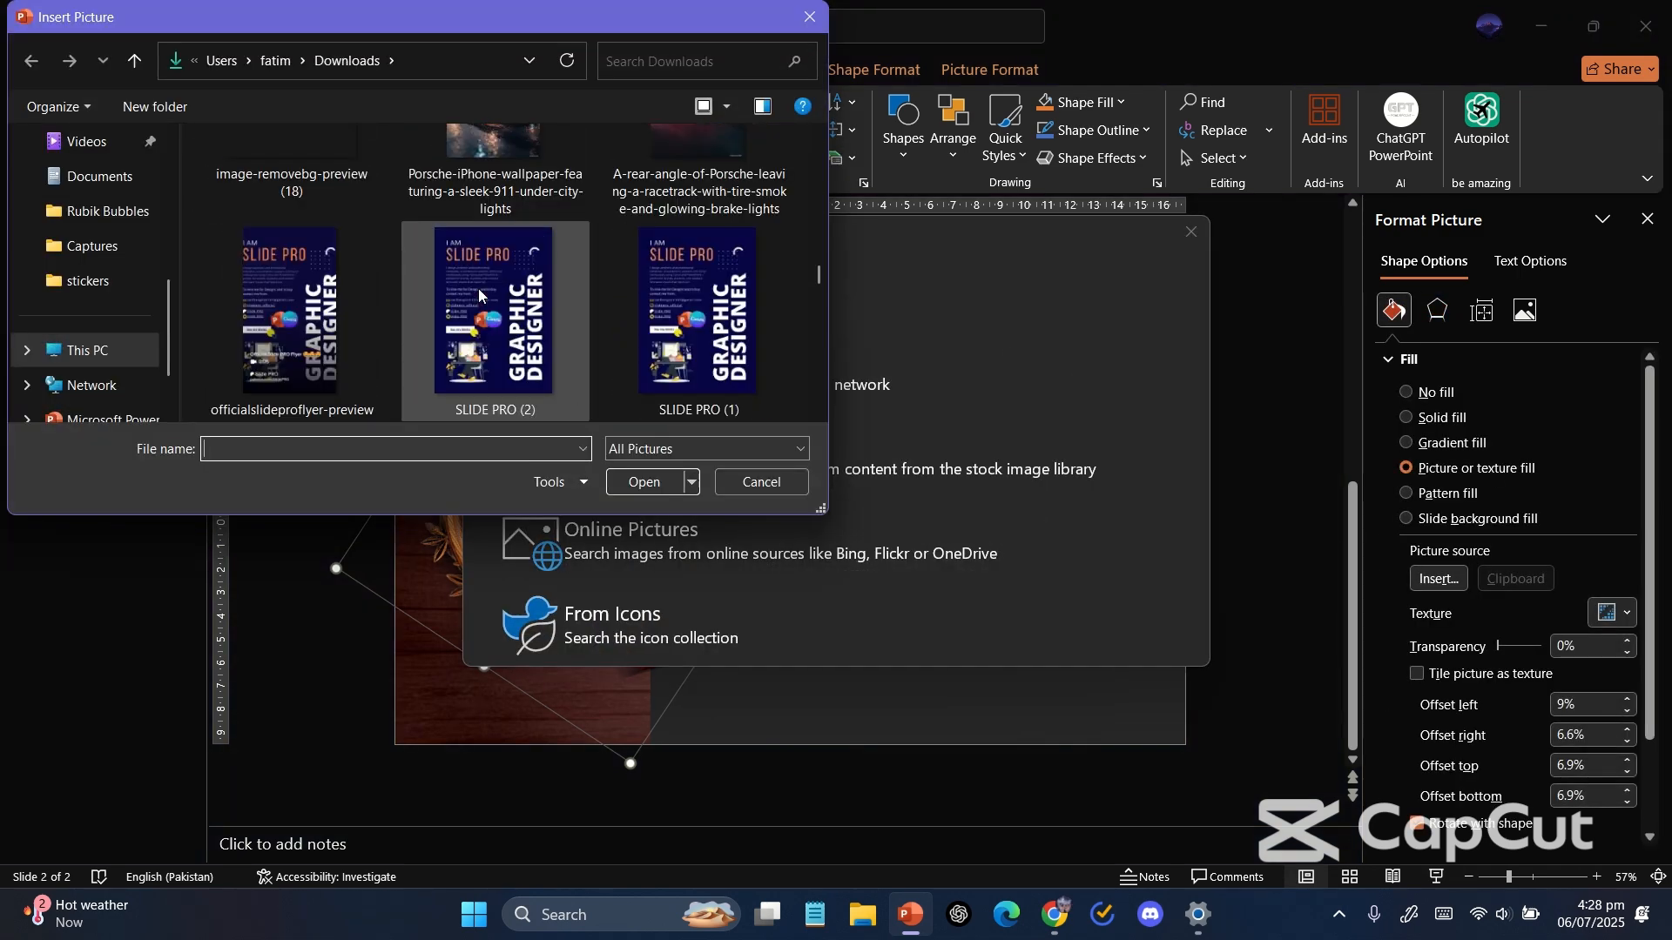
pyautogui.scroll(-10, 478, 289)
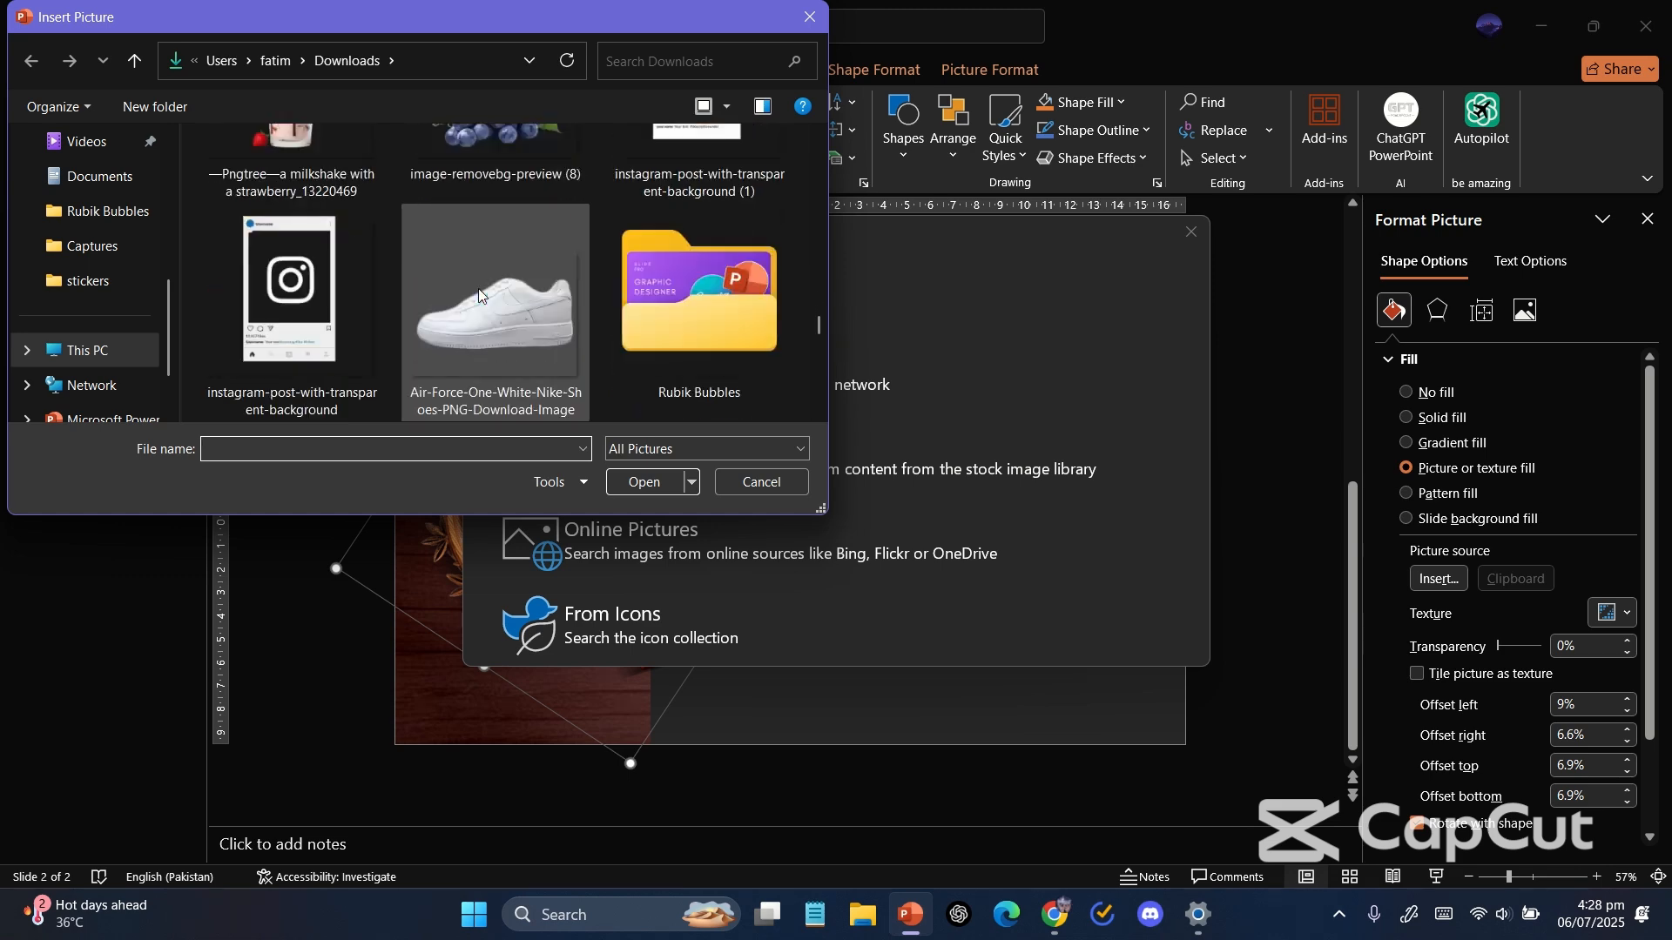
pyautogui.scroll(10, 478, 289)
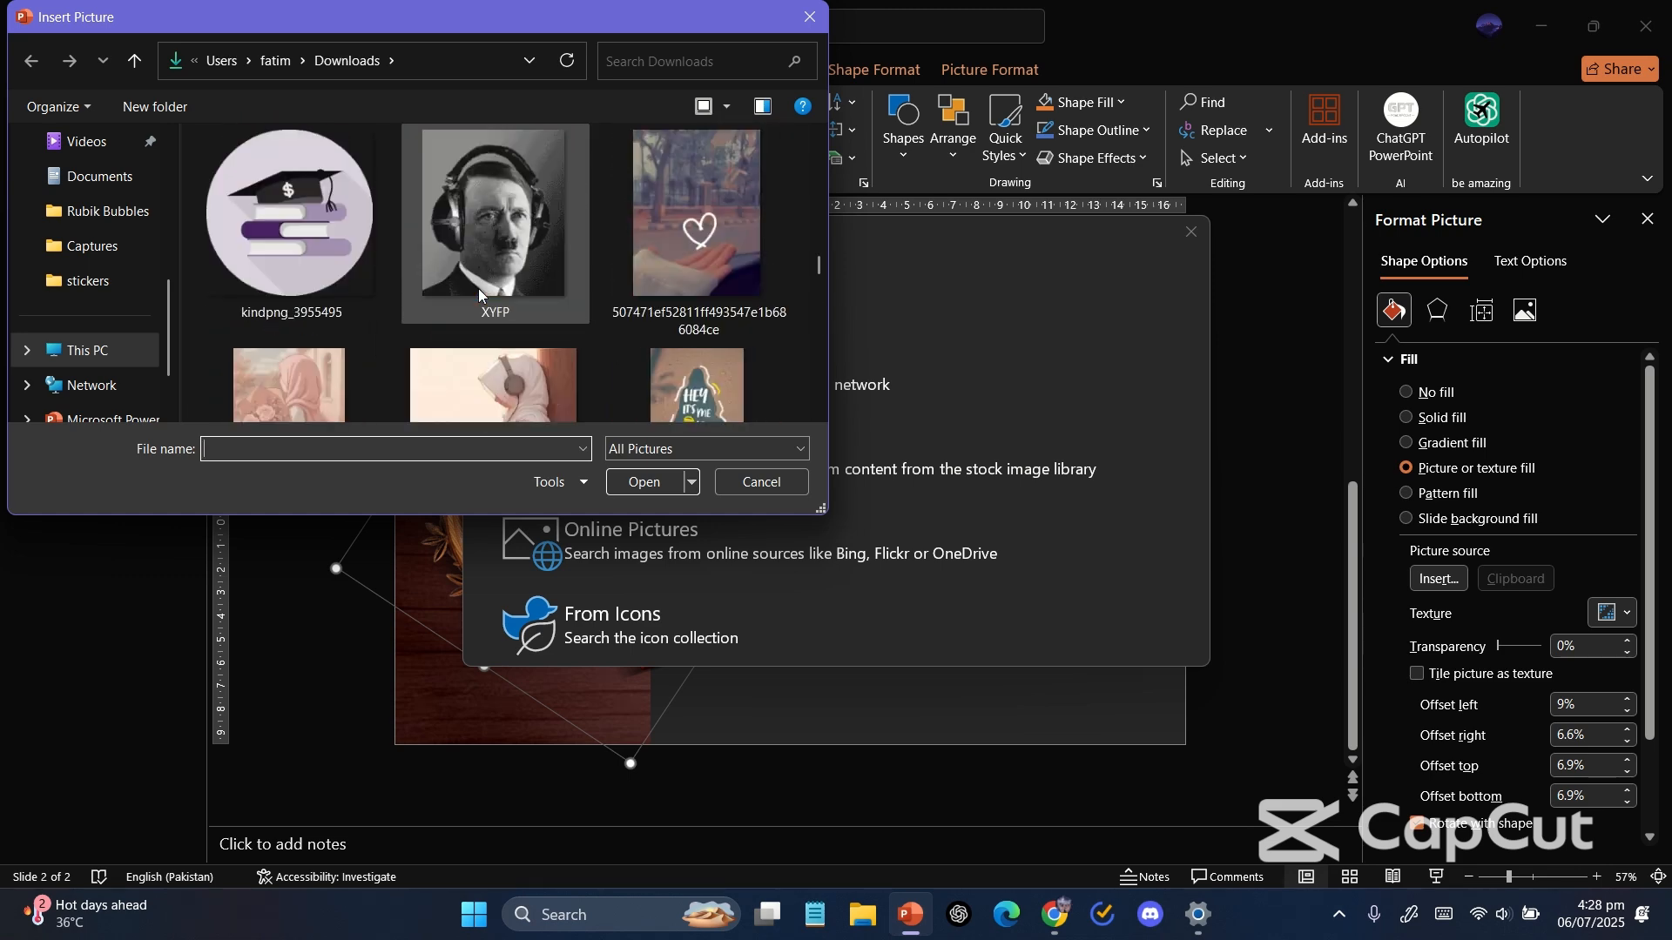
pyautogui.scroll(-10, 478, 289)
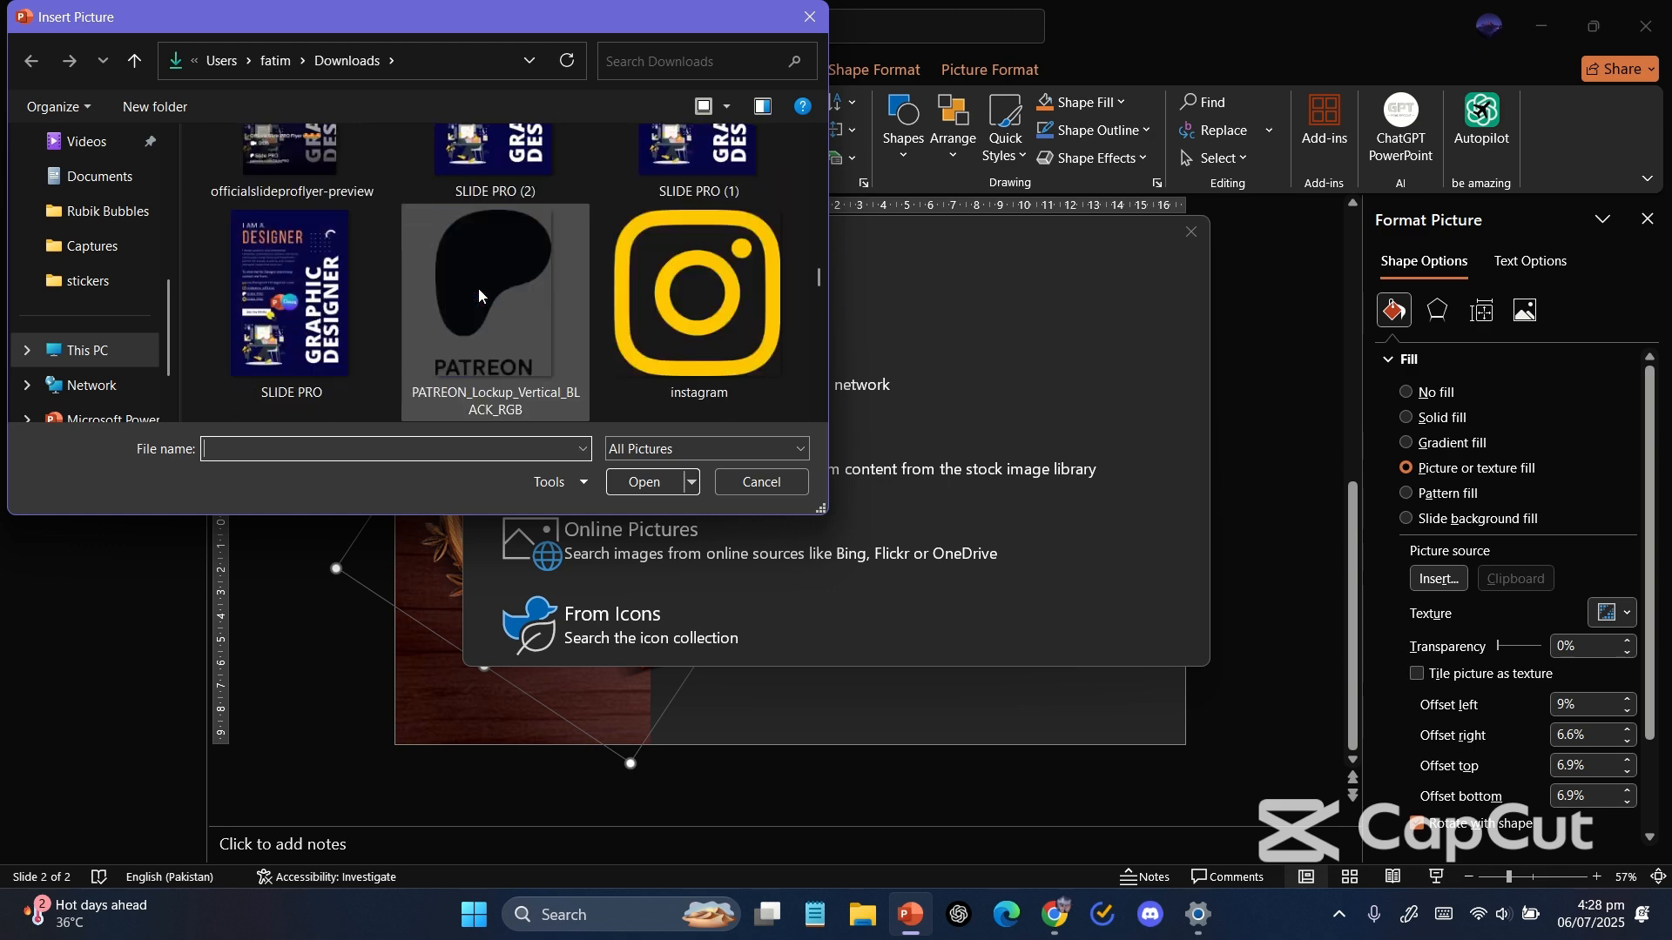
pyautogui.scroll(-10, 478, 289)
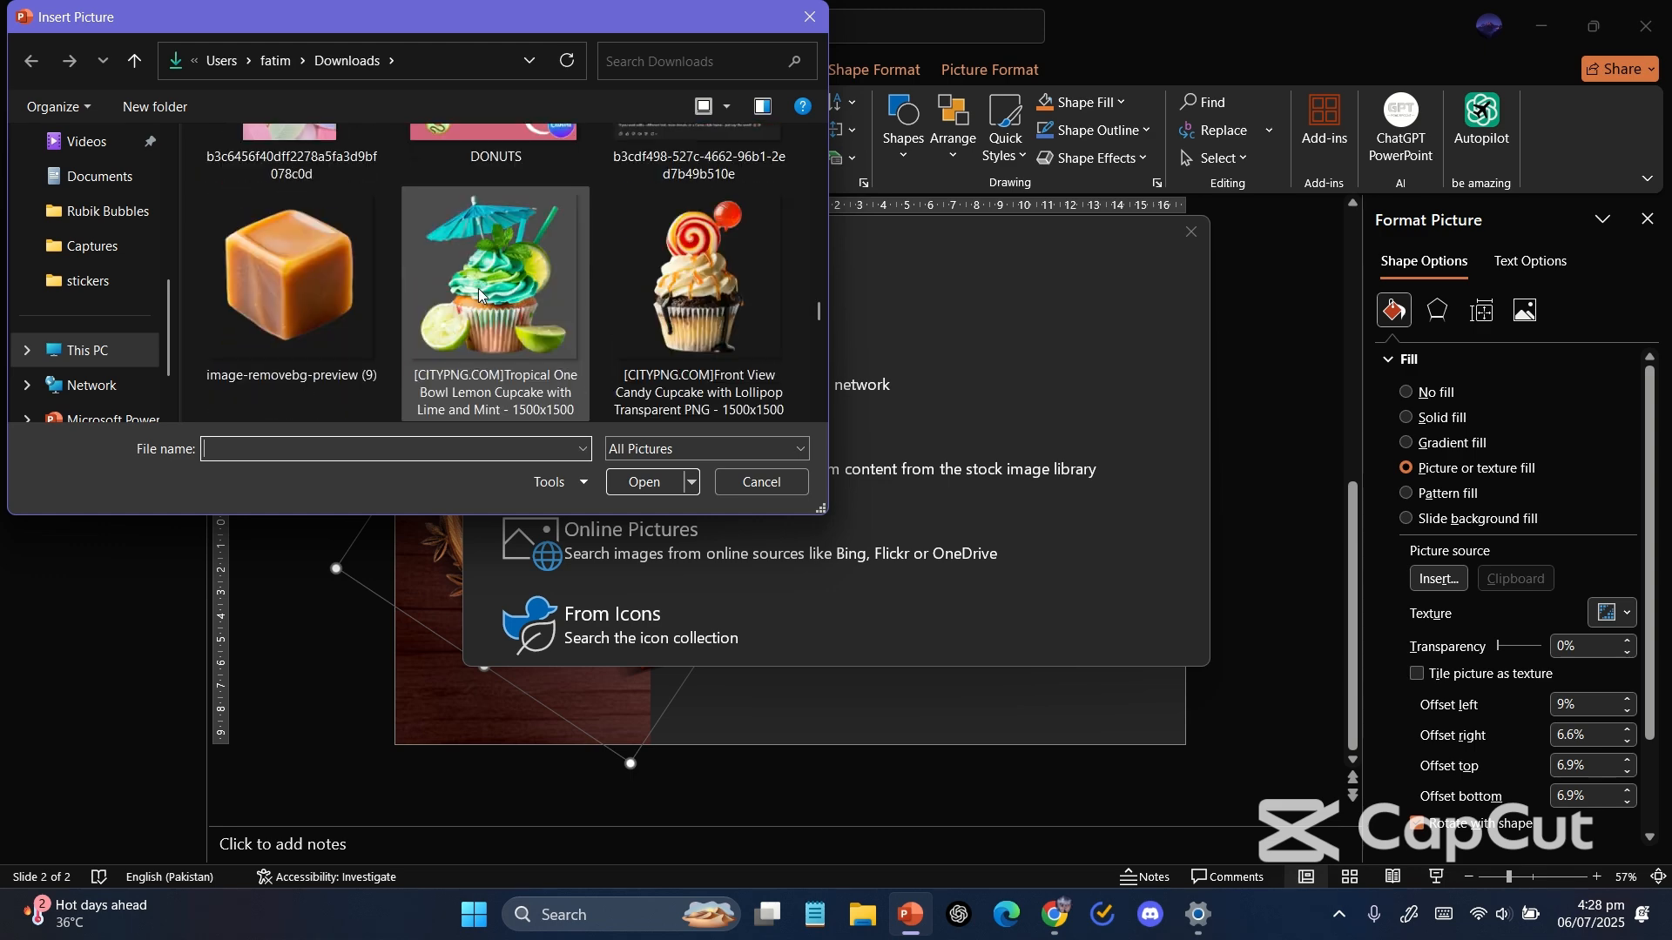
pyautogui.scroll(10, 479, 289)
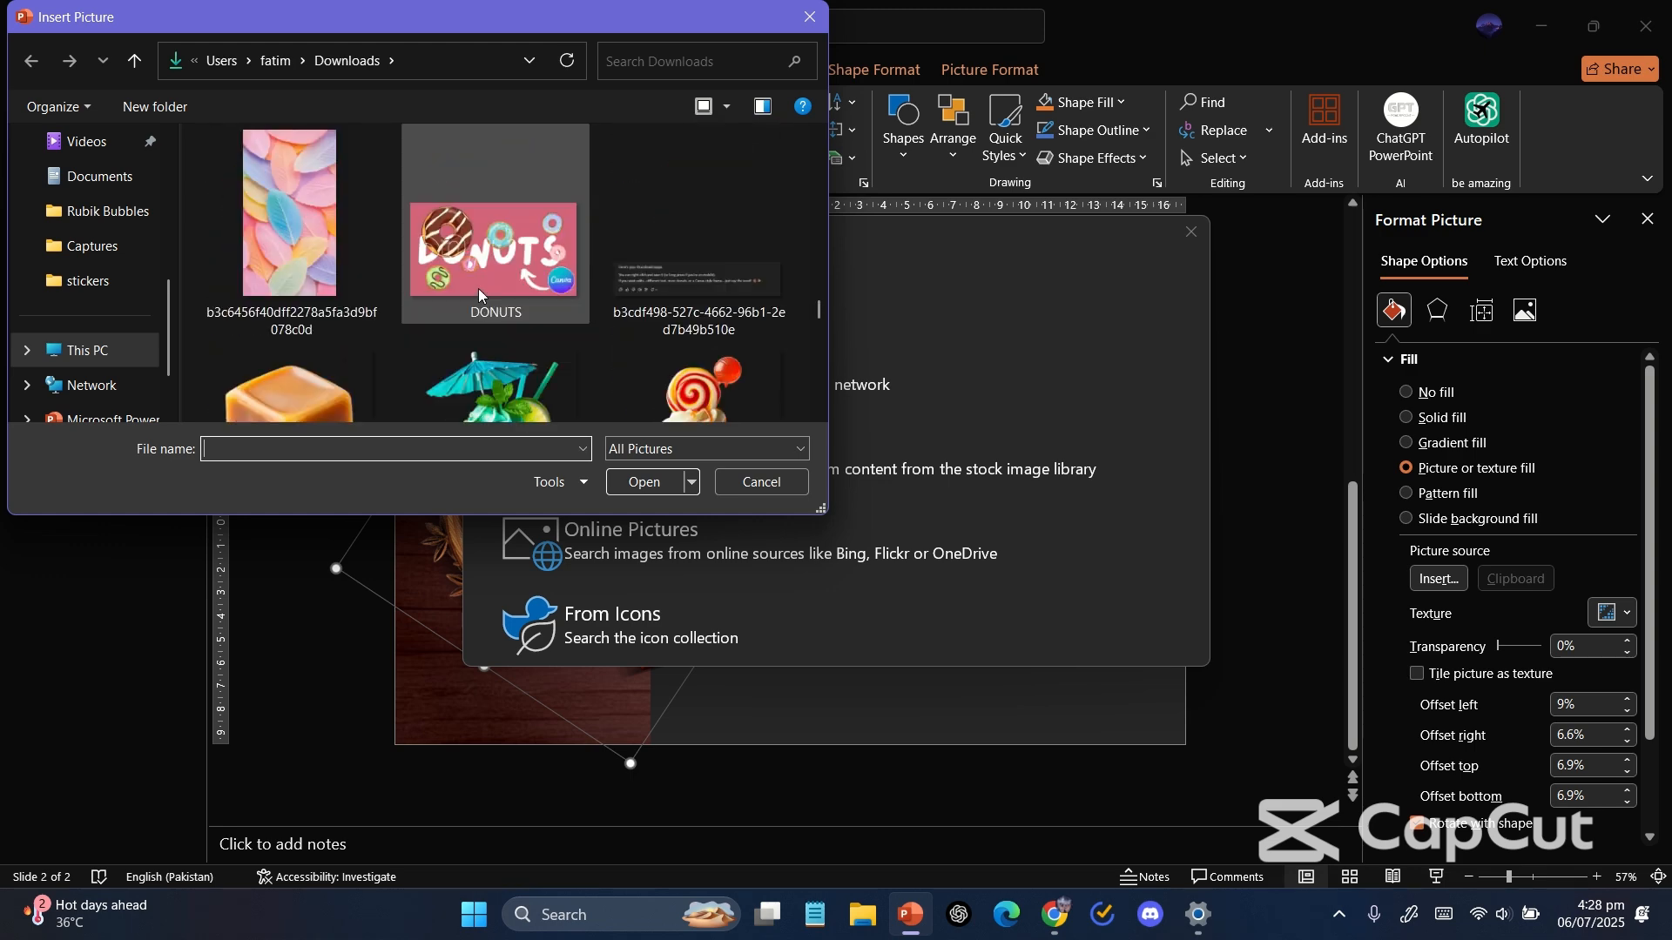
pyautogui.scroll(-15, 478, 289)
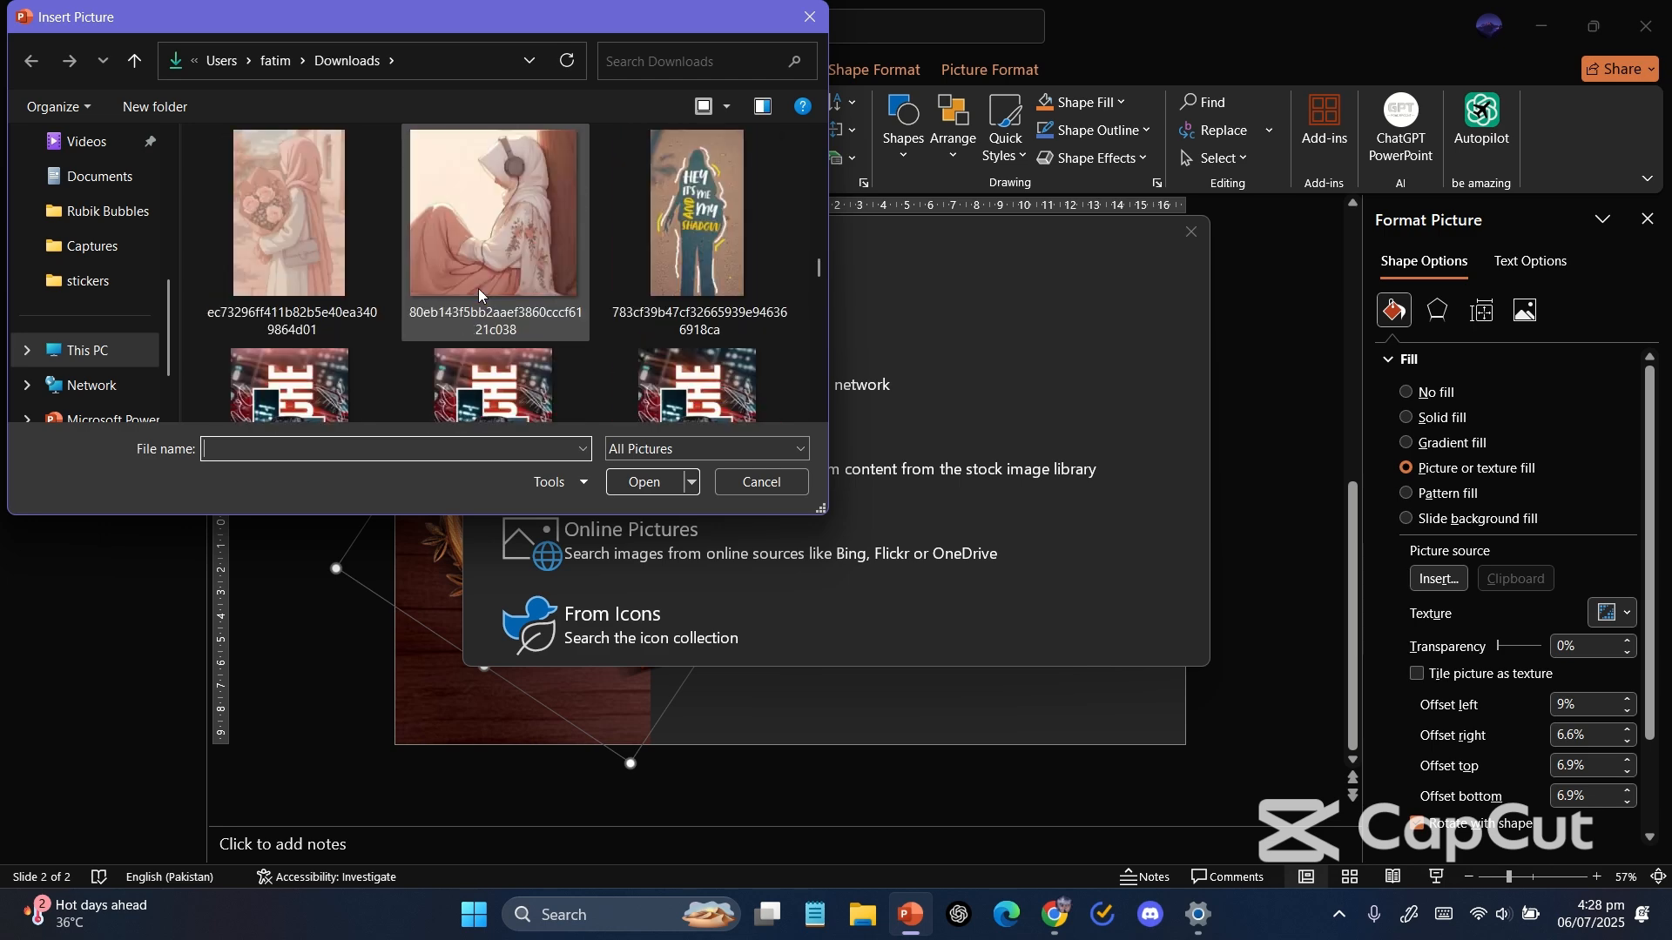
pyautogui.scroll(10, 478, 289)
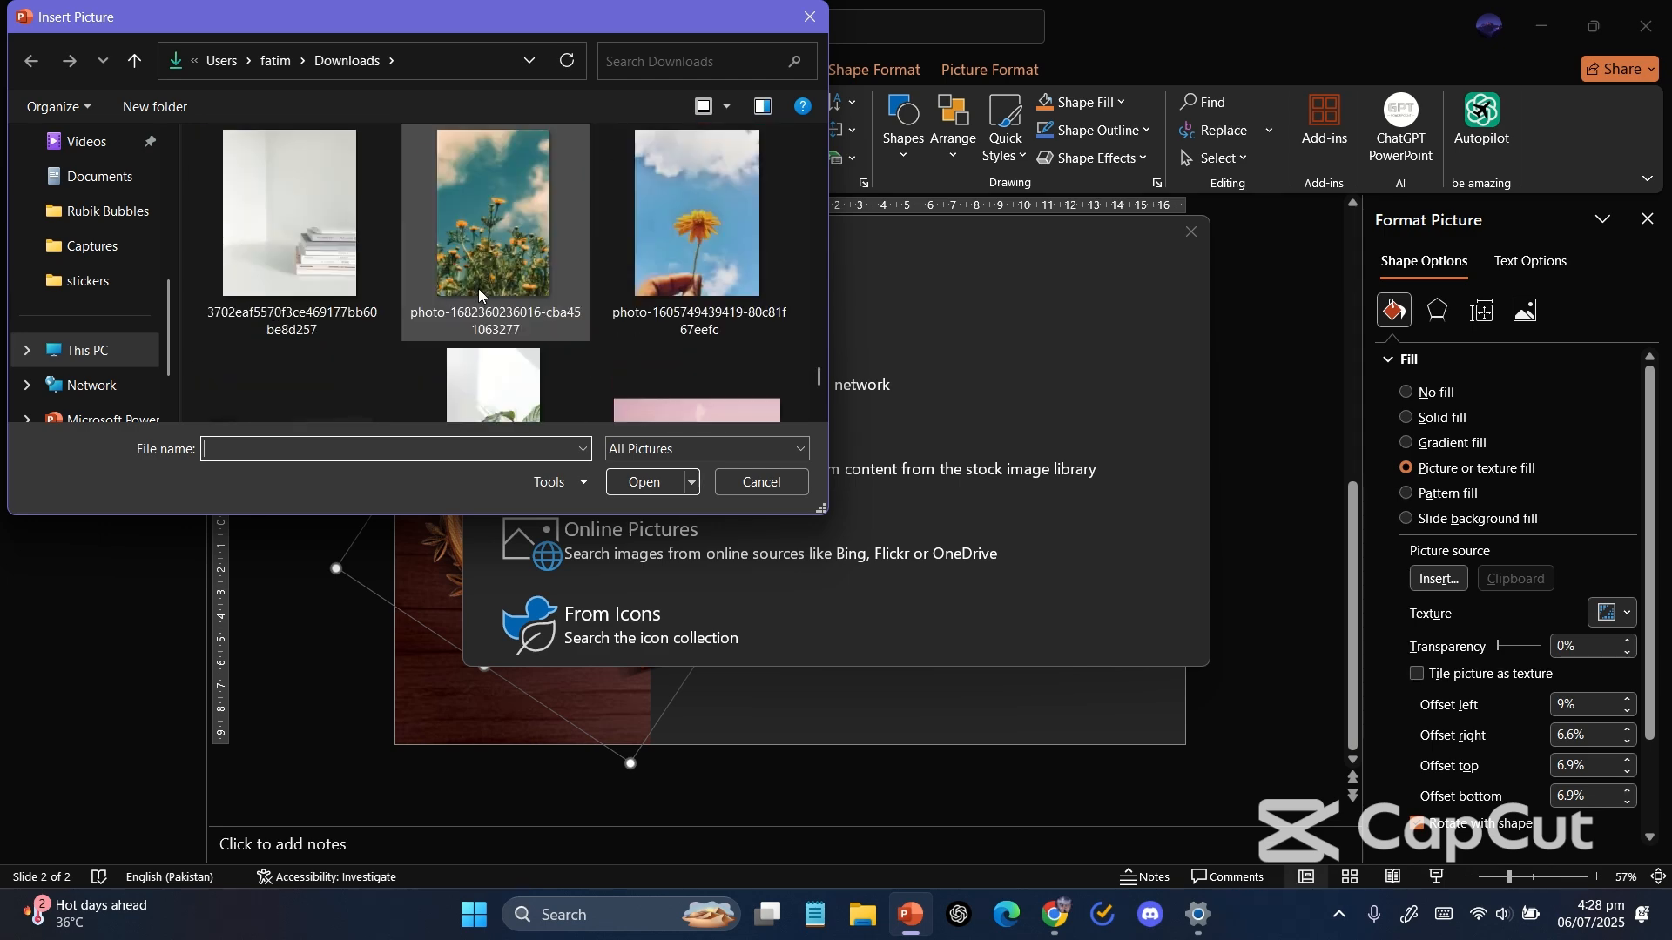
pyautogui.scroll(5, 478, 290)
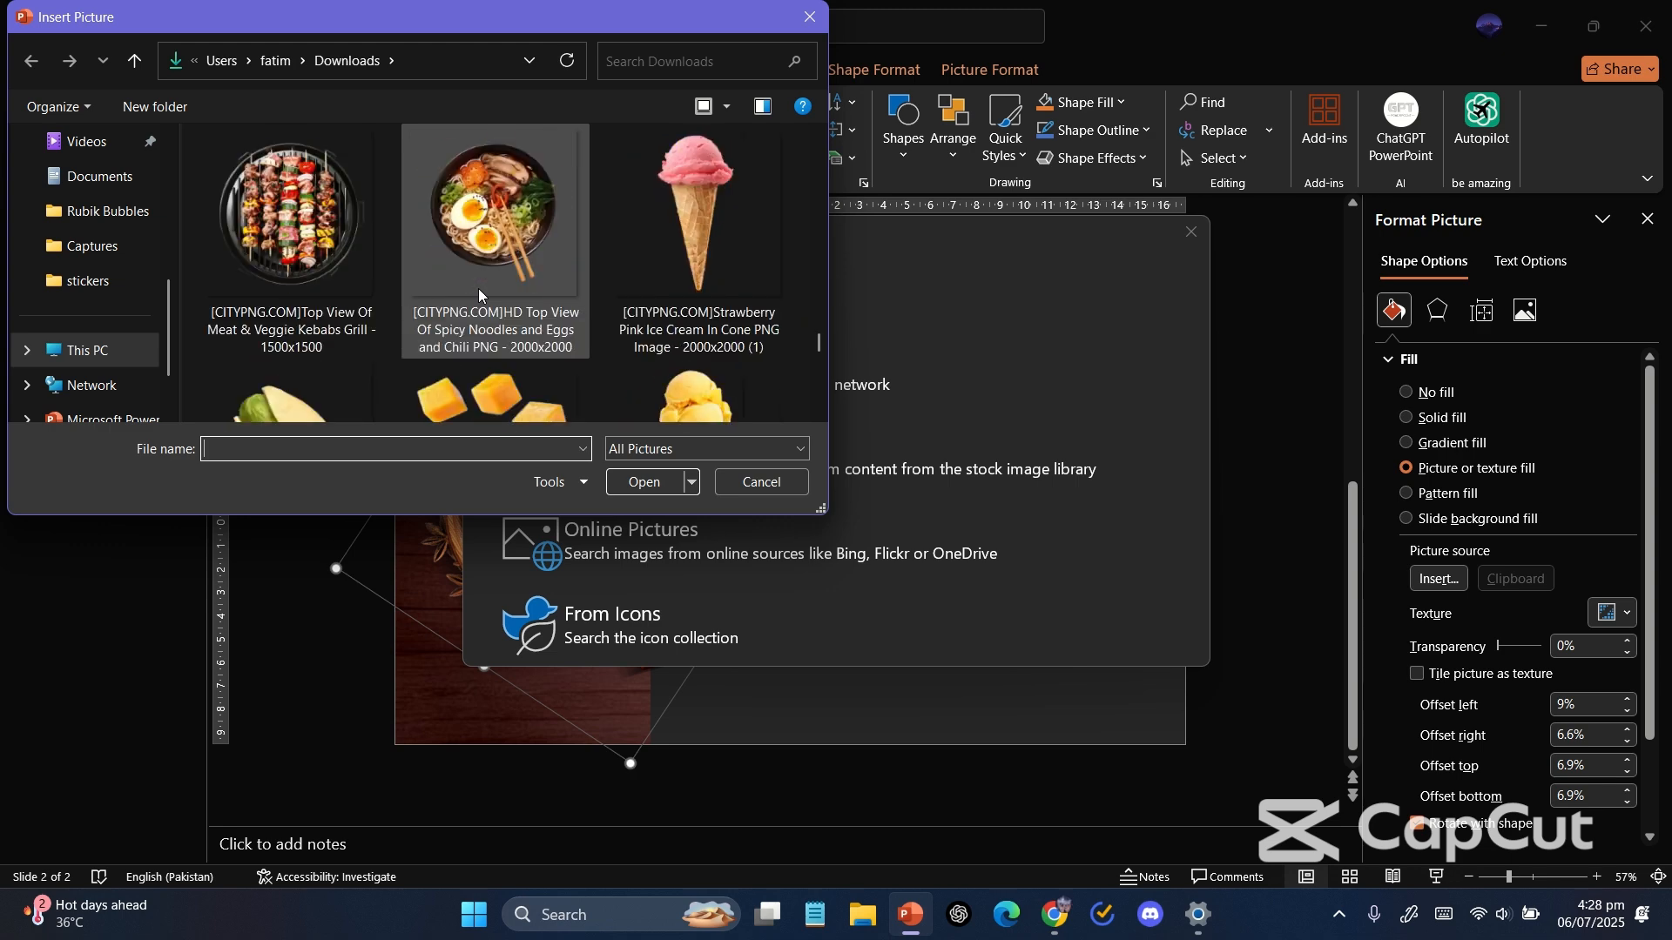
pyautogui.click(478, 289)
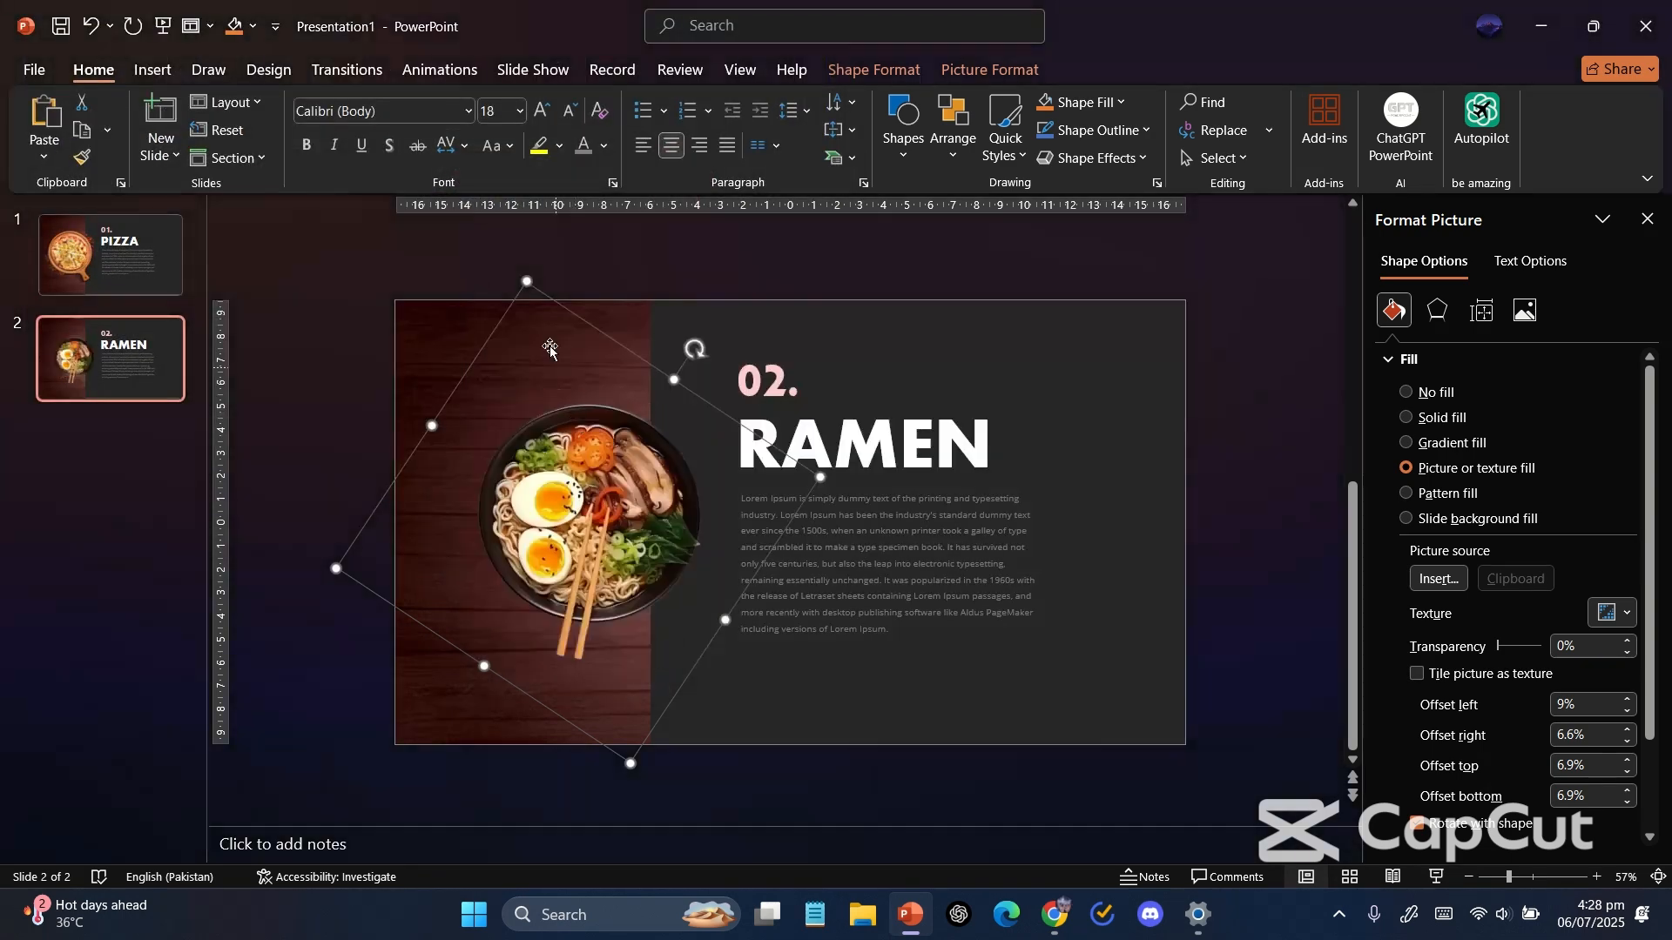
# Rotate the ramen picture shape so the chopsticks lie horizontally and close the Format Picture pane.
pyautogui.moveTo(697, 351); pyautogui.dragTo(688, 566)
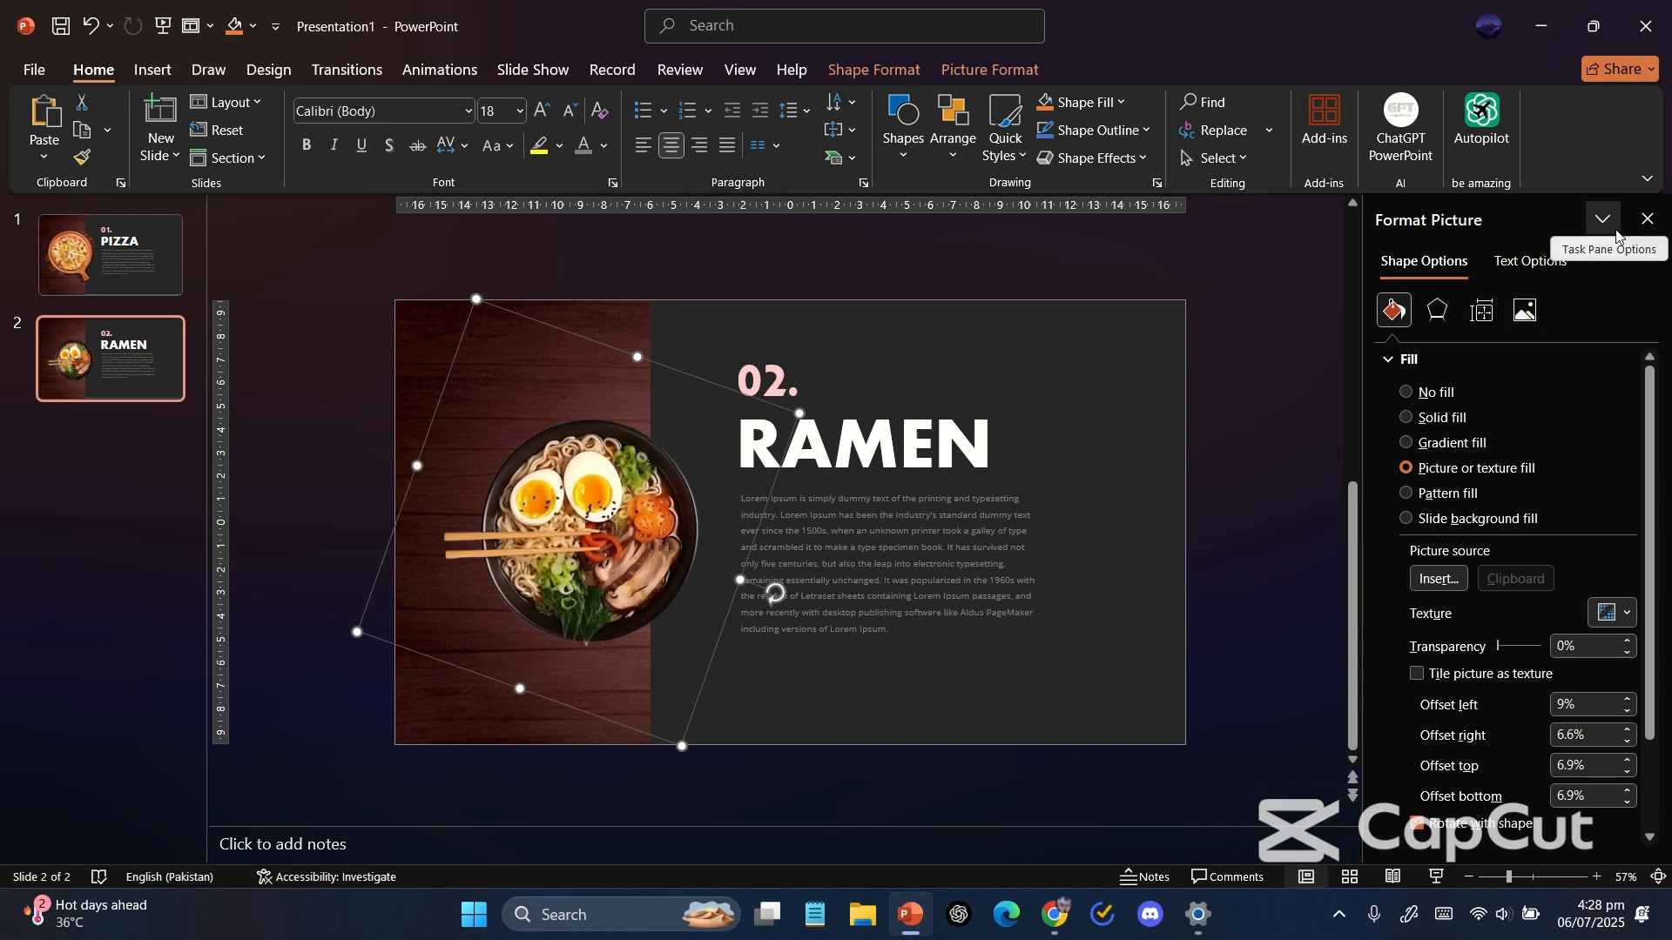
pyautogui.click(1647, 218)
pyautogui.click(493, 331)
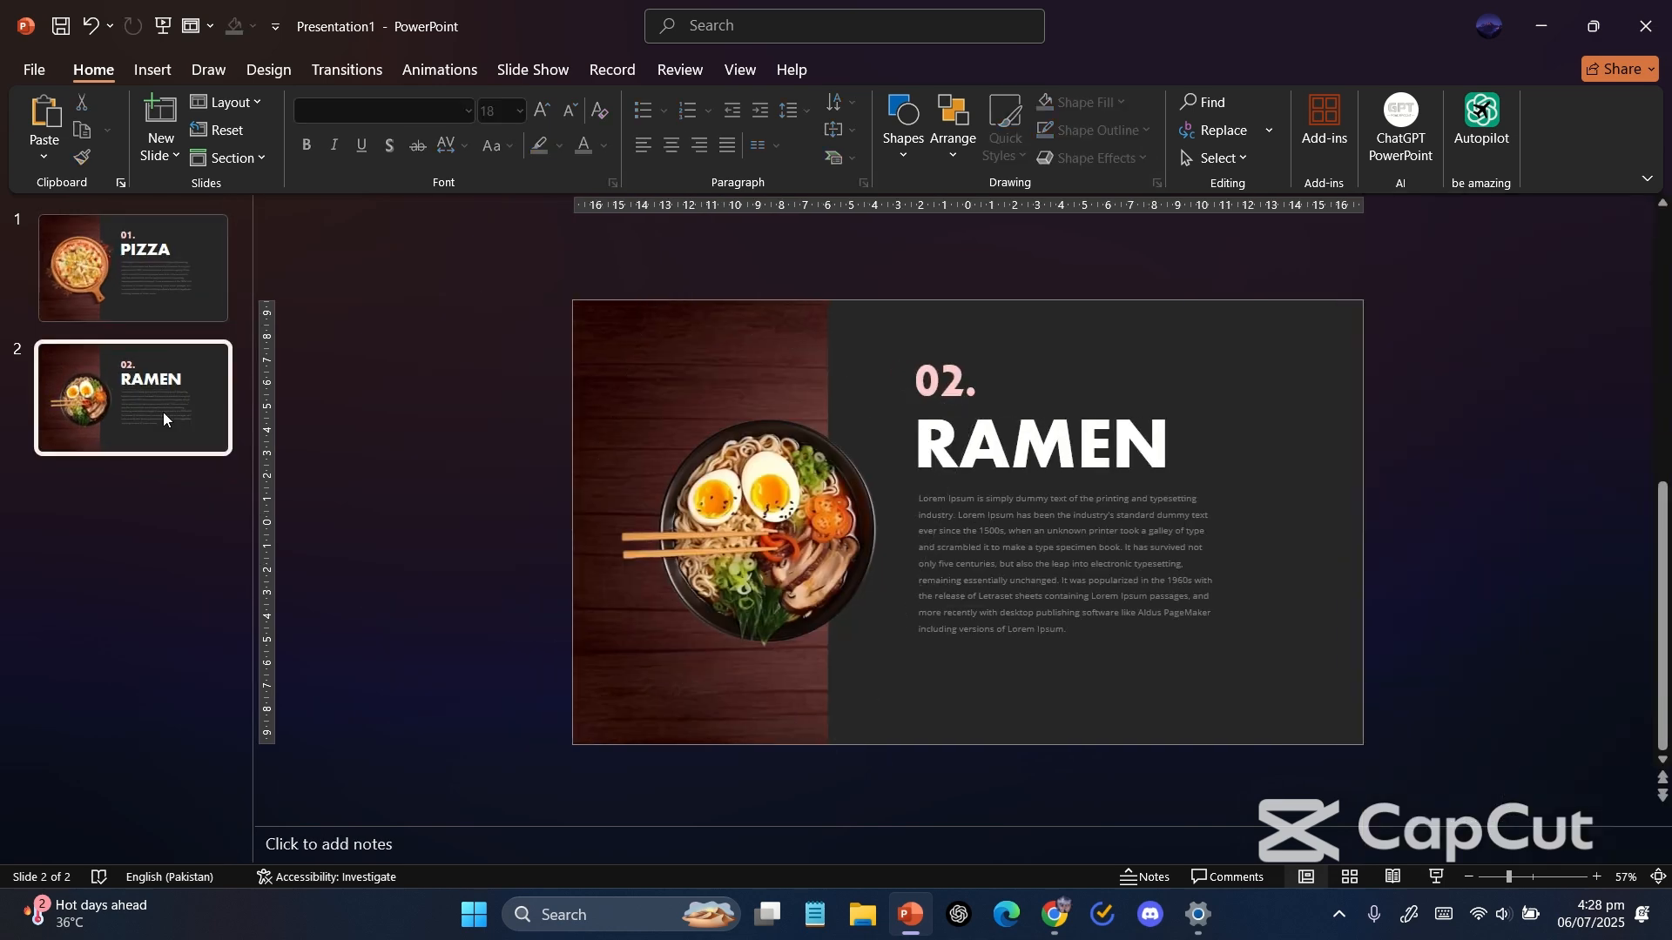
# Copy the three text boxes from slide 2 and paste them onto slide 1.
pyautogui.moveTo(902, 315); pyautogui.dragTo(1339, 761)
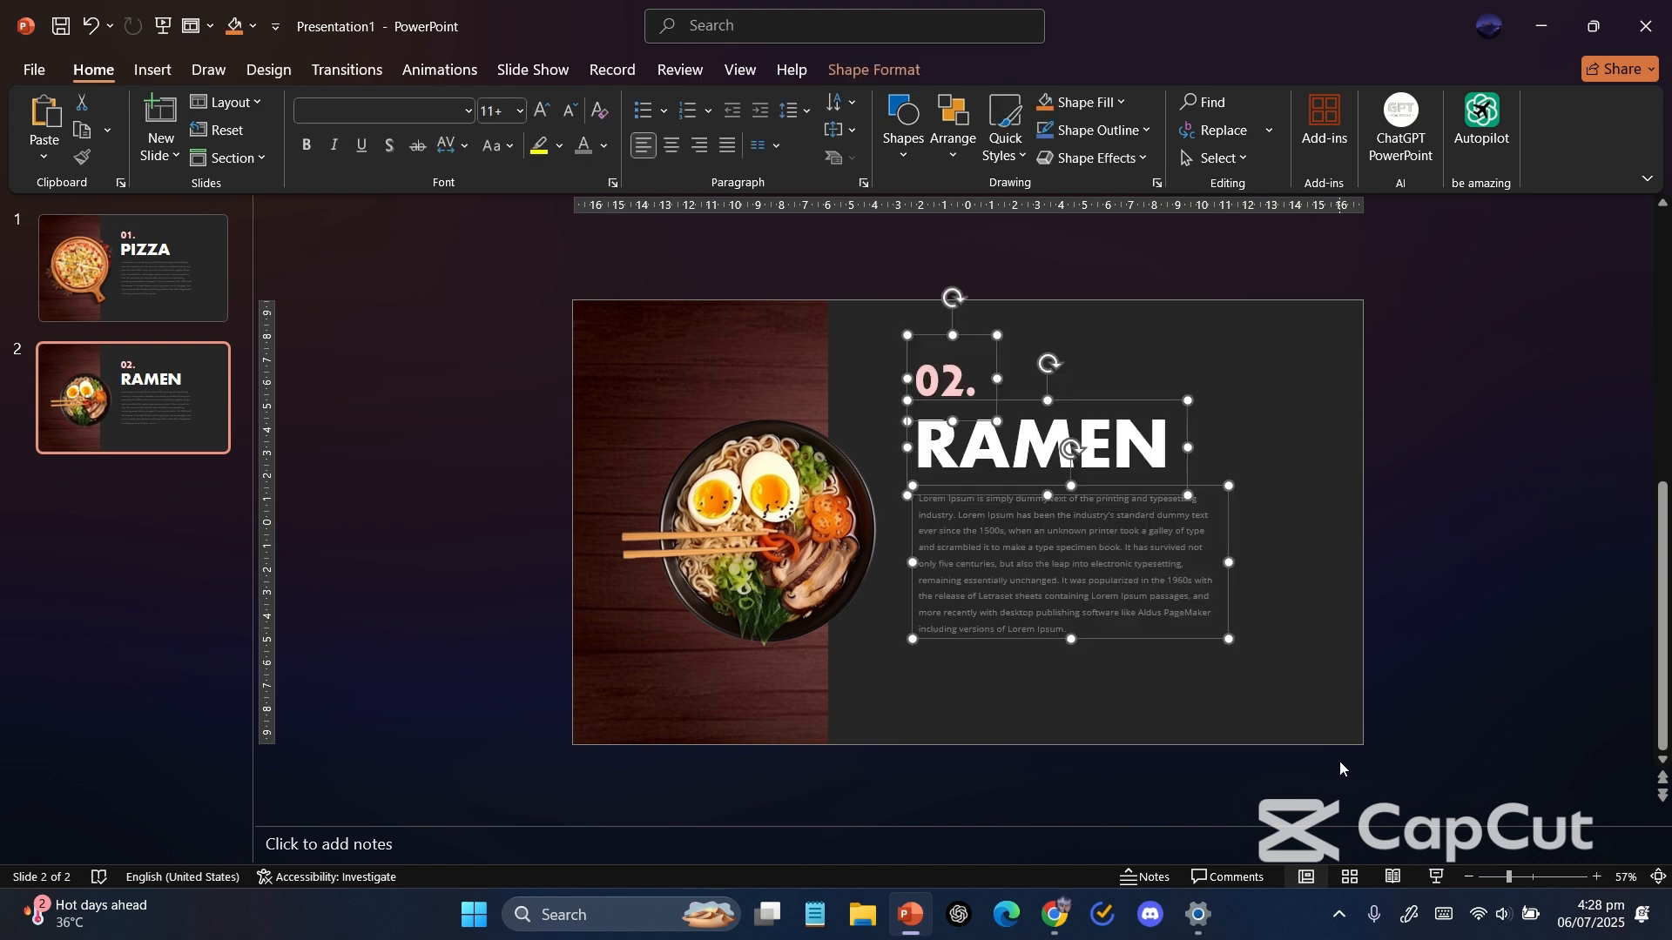
pyautogui.click(133, 268)
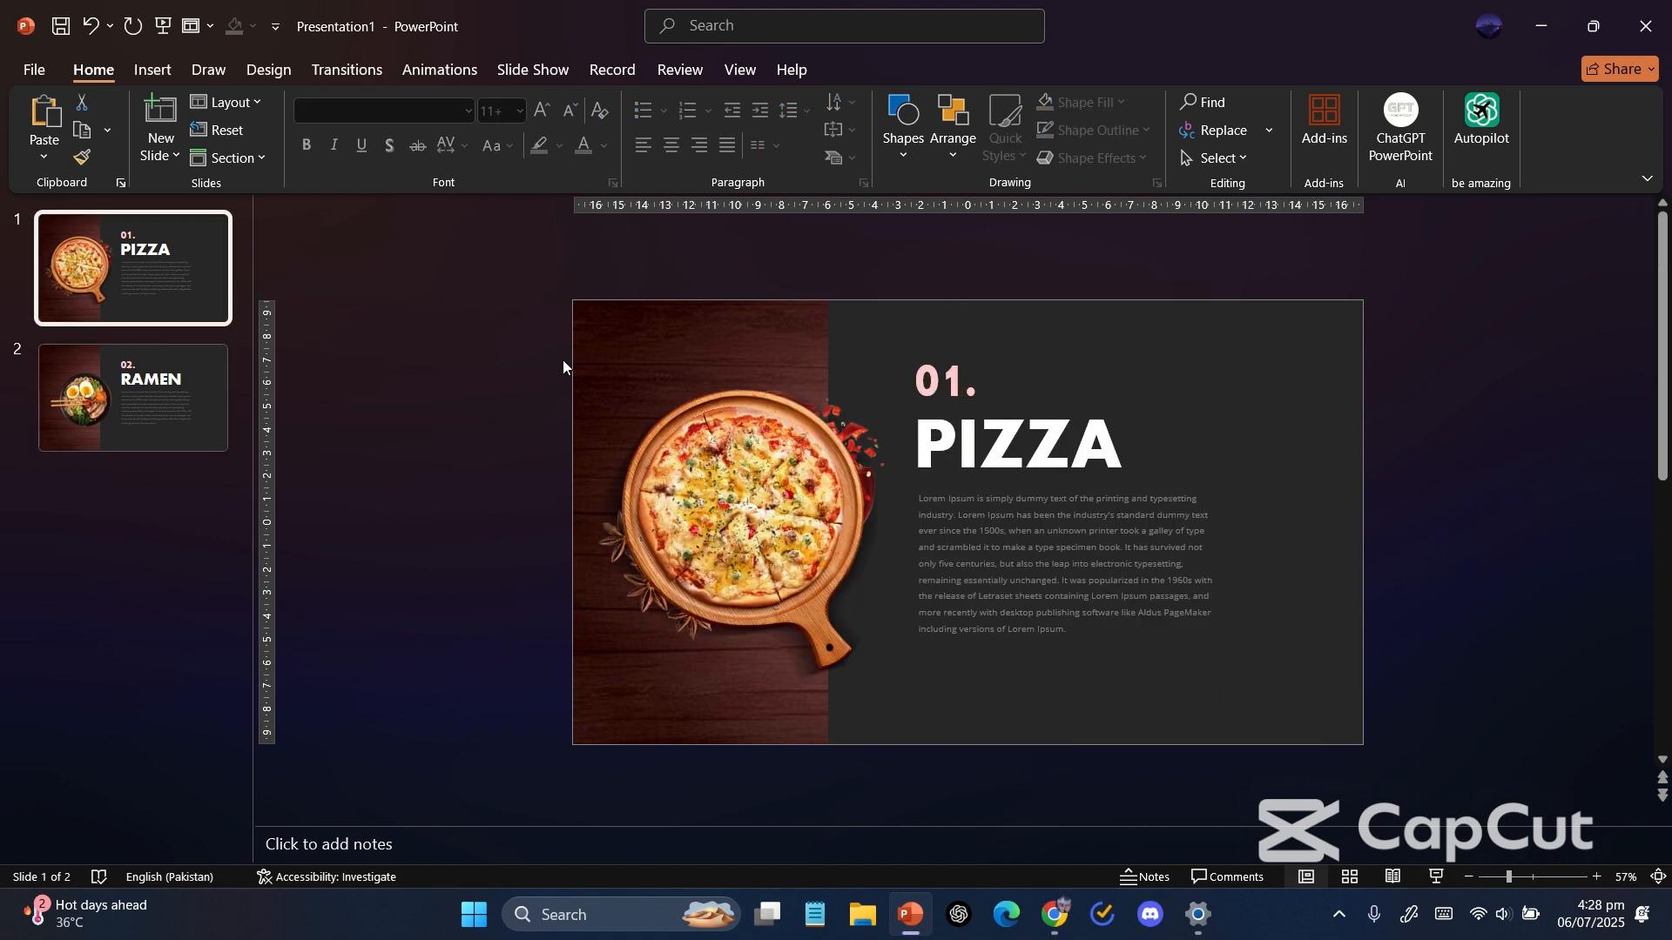
pyautogui.scroll(-2, 915, 511)
pyautogui.hotkey('ctrl', 'v')
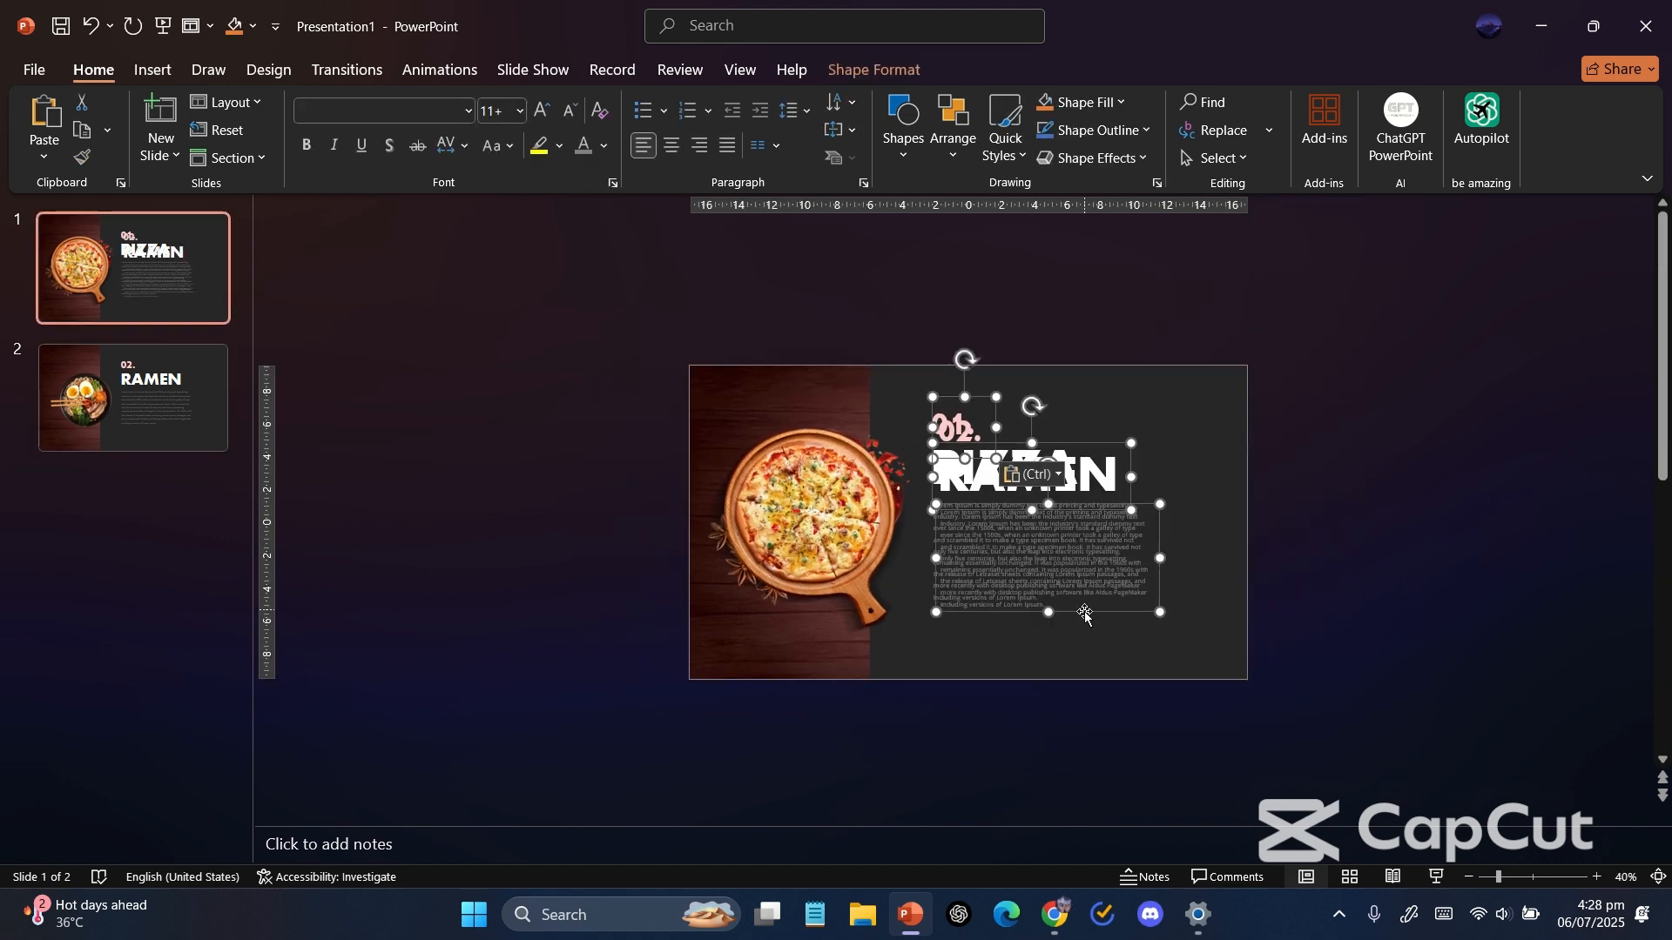
# Move the pasted 02. RAMEN text boxes just below slide 1, outside the slide area.
pyautogui.moveTo(1084, 616); pyautogui.dragTo(1088, 818)
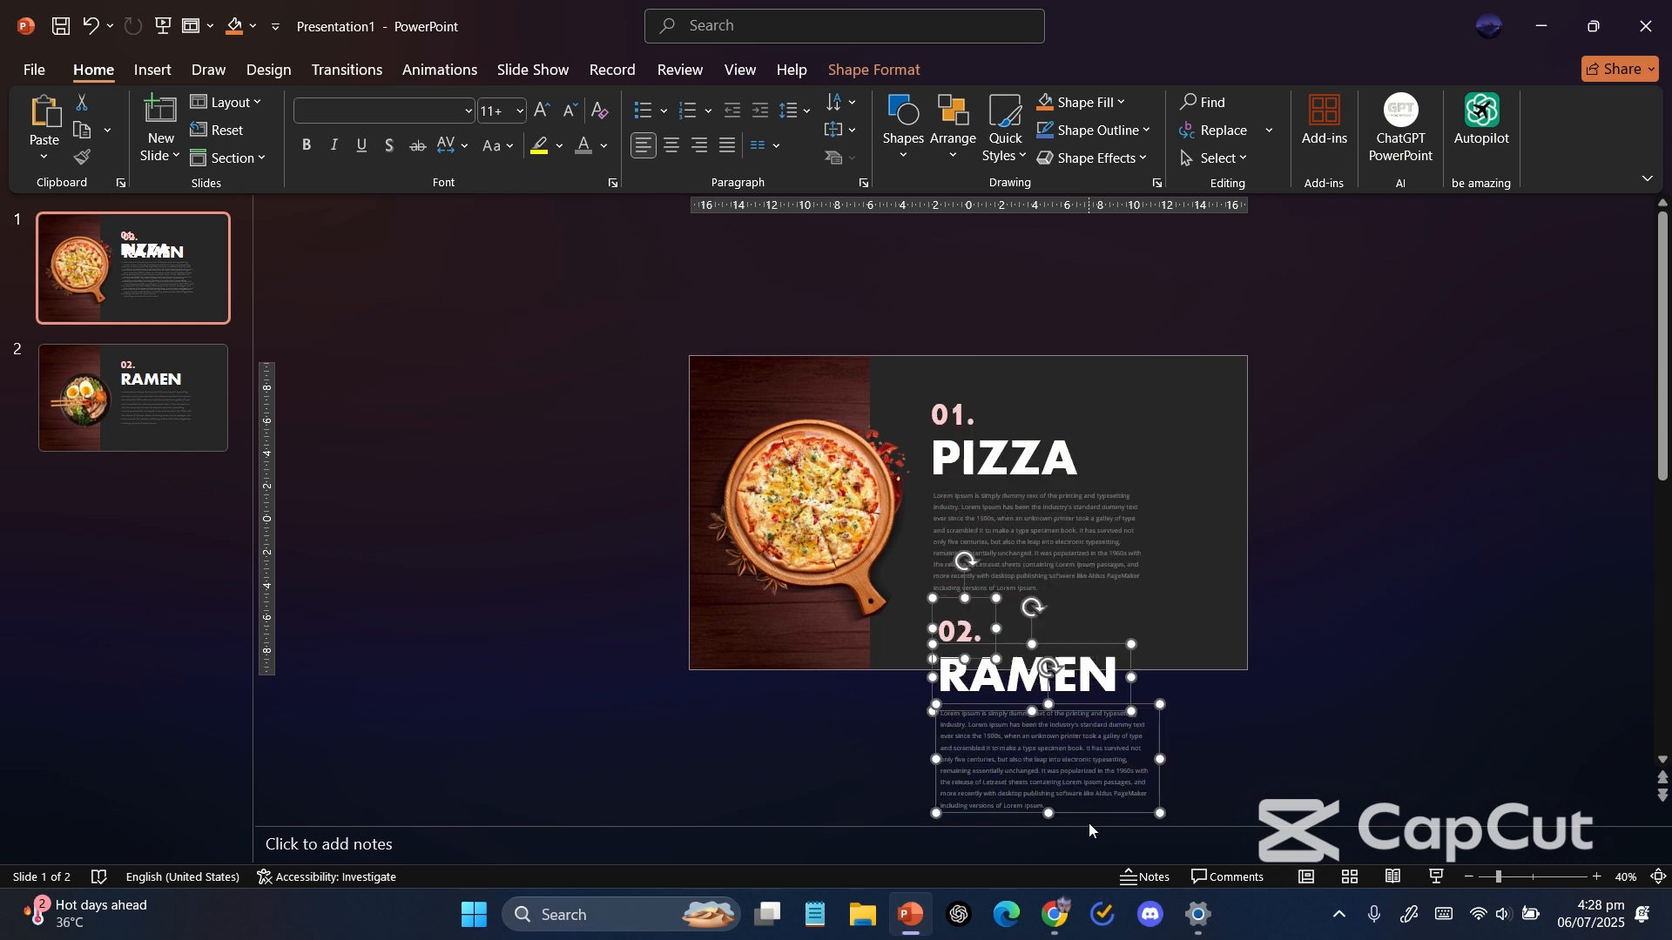
pyautogui.moveTo(934, 781); pyautogui.dragTo(928, 781)
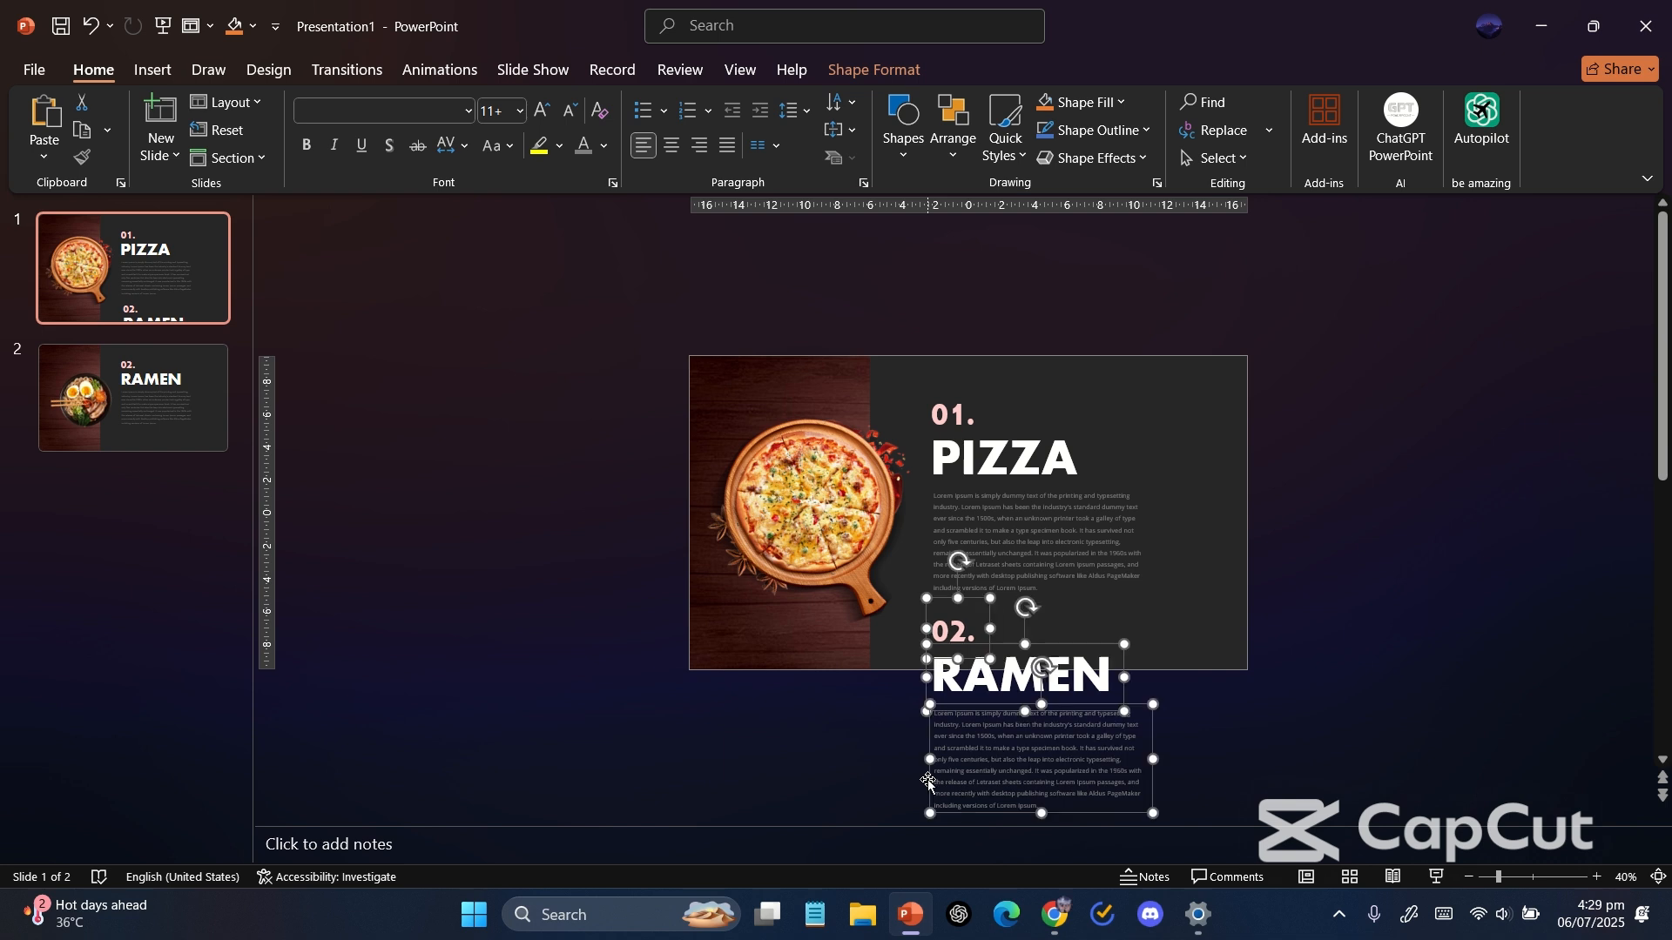
pyautogui.scroll(-2, 927, 780)
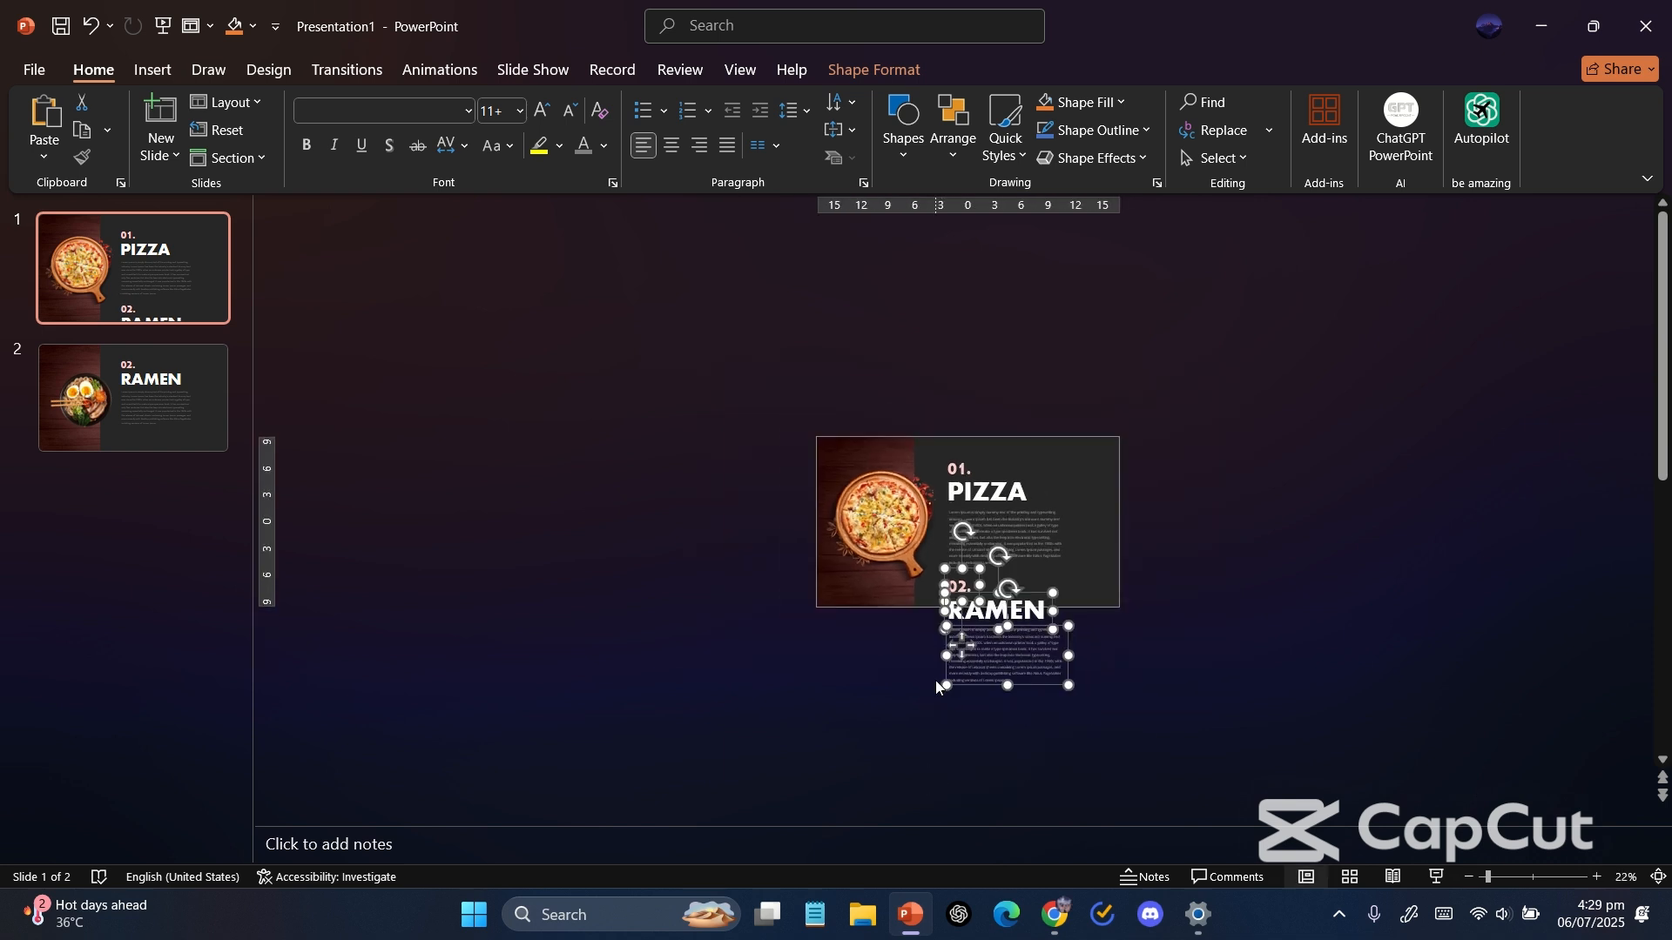
pyautogui.moveTo(946, 675); pyautogui.dragTo(942, 722)
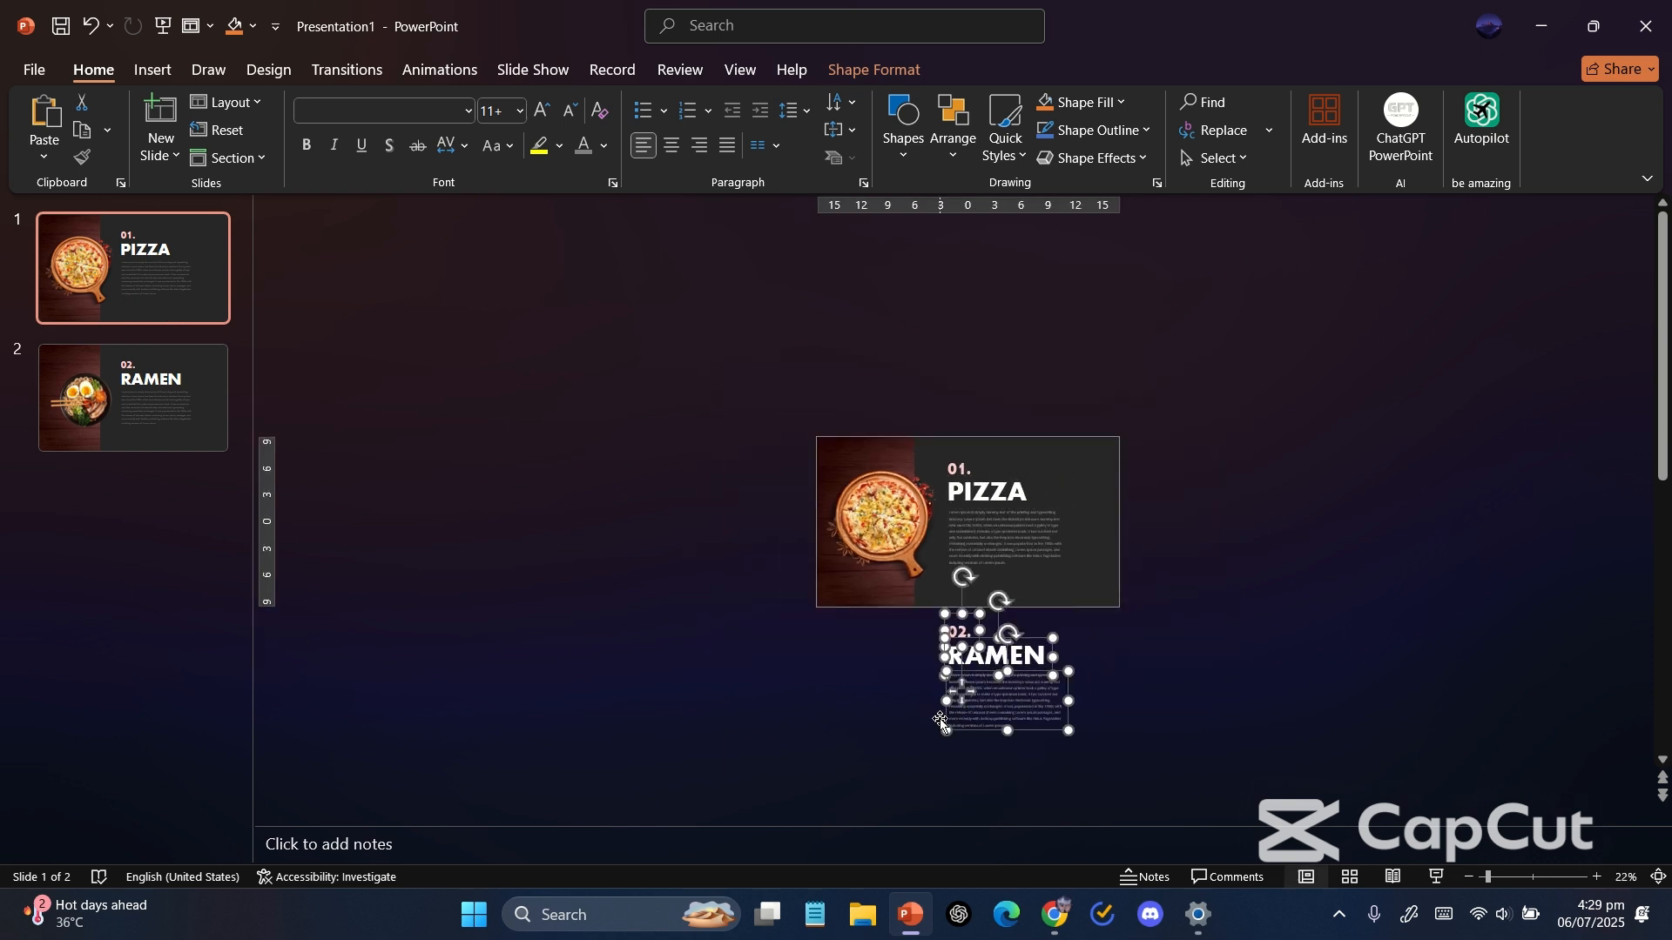
pyautogui.click(639, 557)
pyautogui.scroll(2, 639, 557)
pyautogui.scroll(-1, 639, 557)
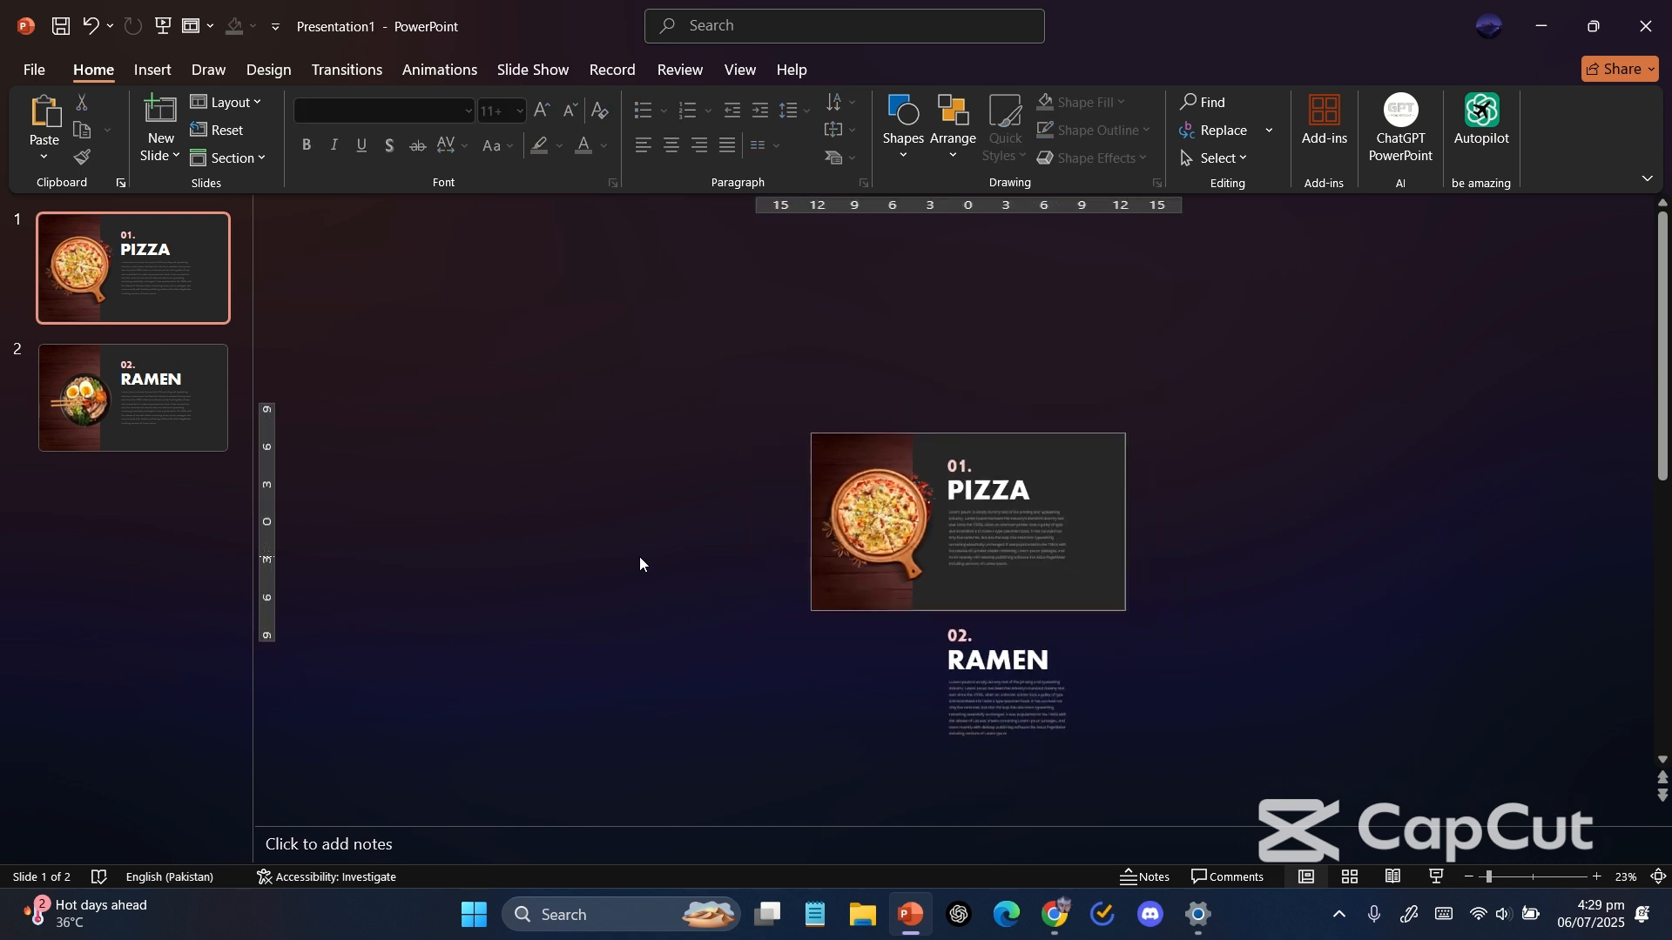
# Group the PIZZA and RAMEN text boxes on slide 1 into one group.
pyautogui.moveTo(1111, 797); pyautogui.dragTo(918, 384)
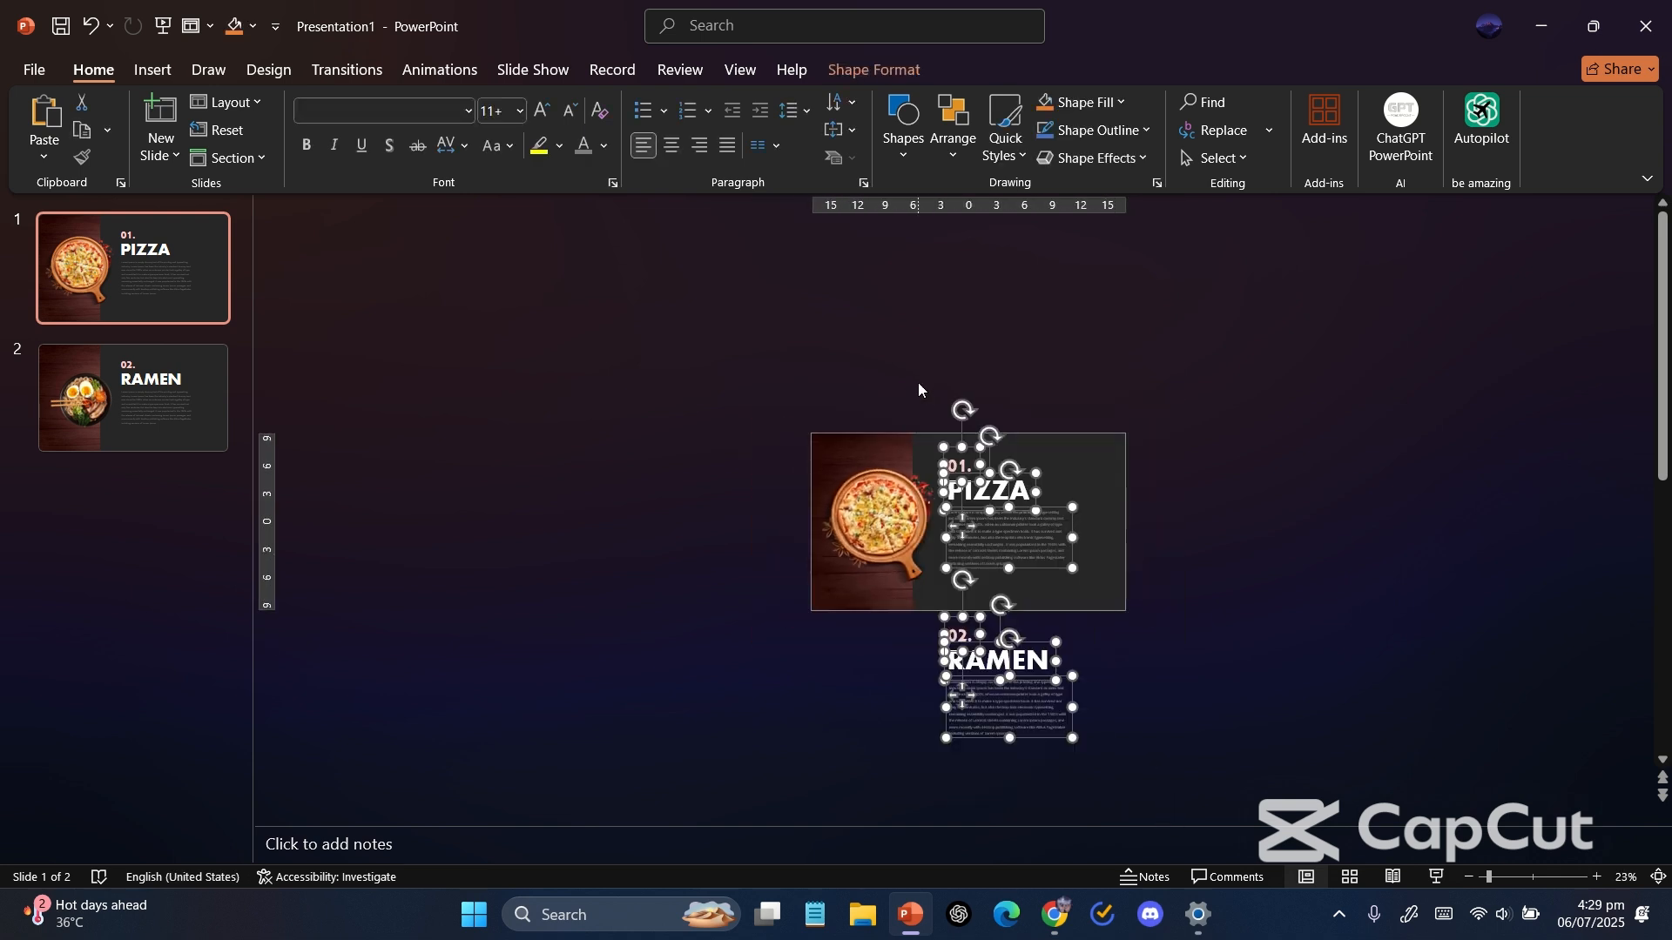
pyautogui.hotkey('ctrl', 'g')
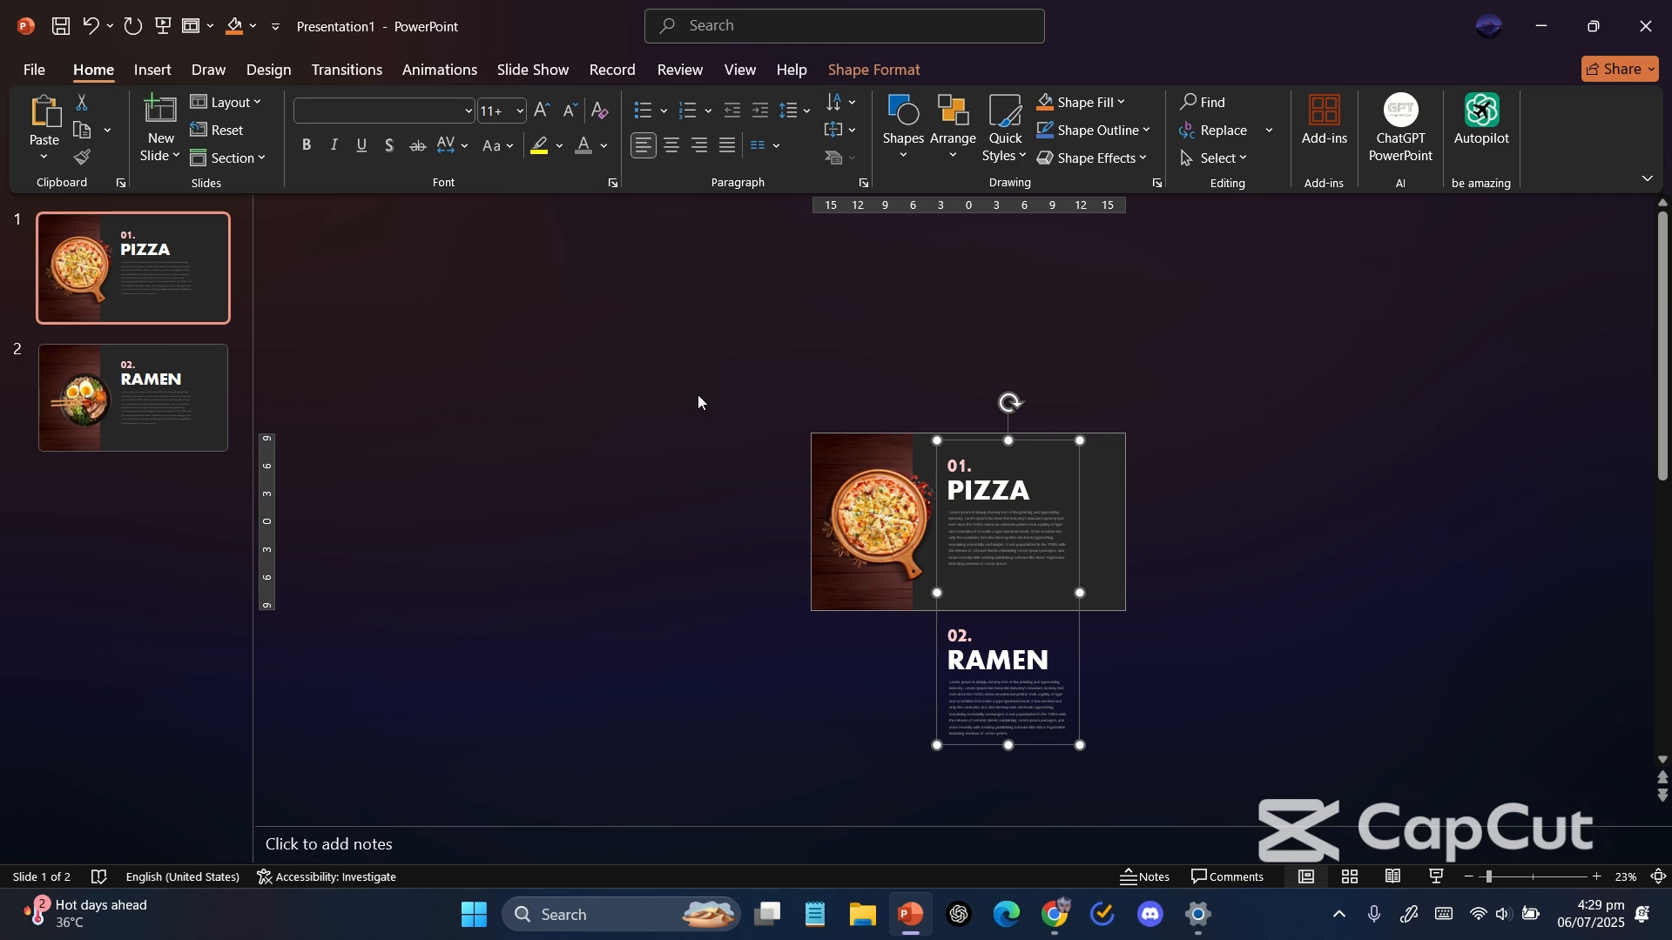
pyautogui.click(697, 400)
pyautogui.scroll(5, 697, 400)
# Delete the three text boxes on slide 2.
pyautogui.click(150, 444)
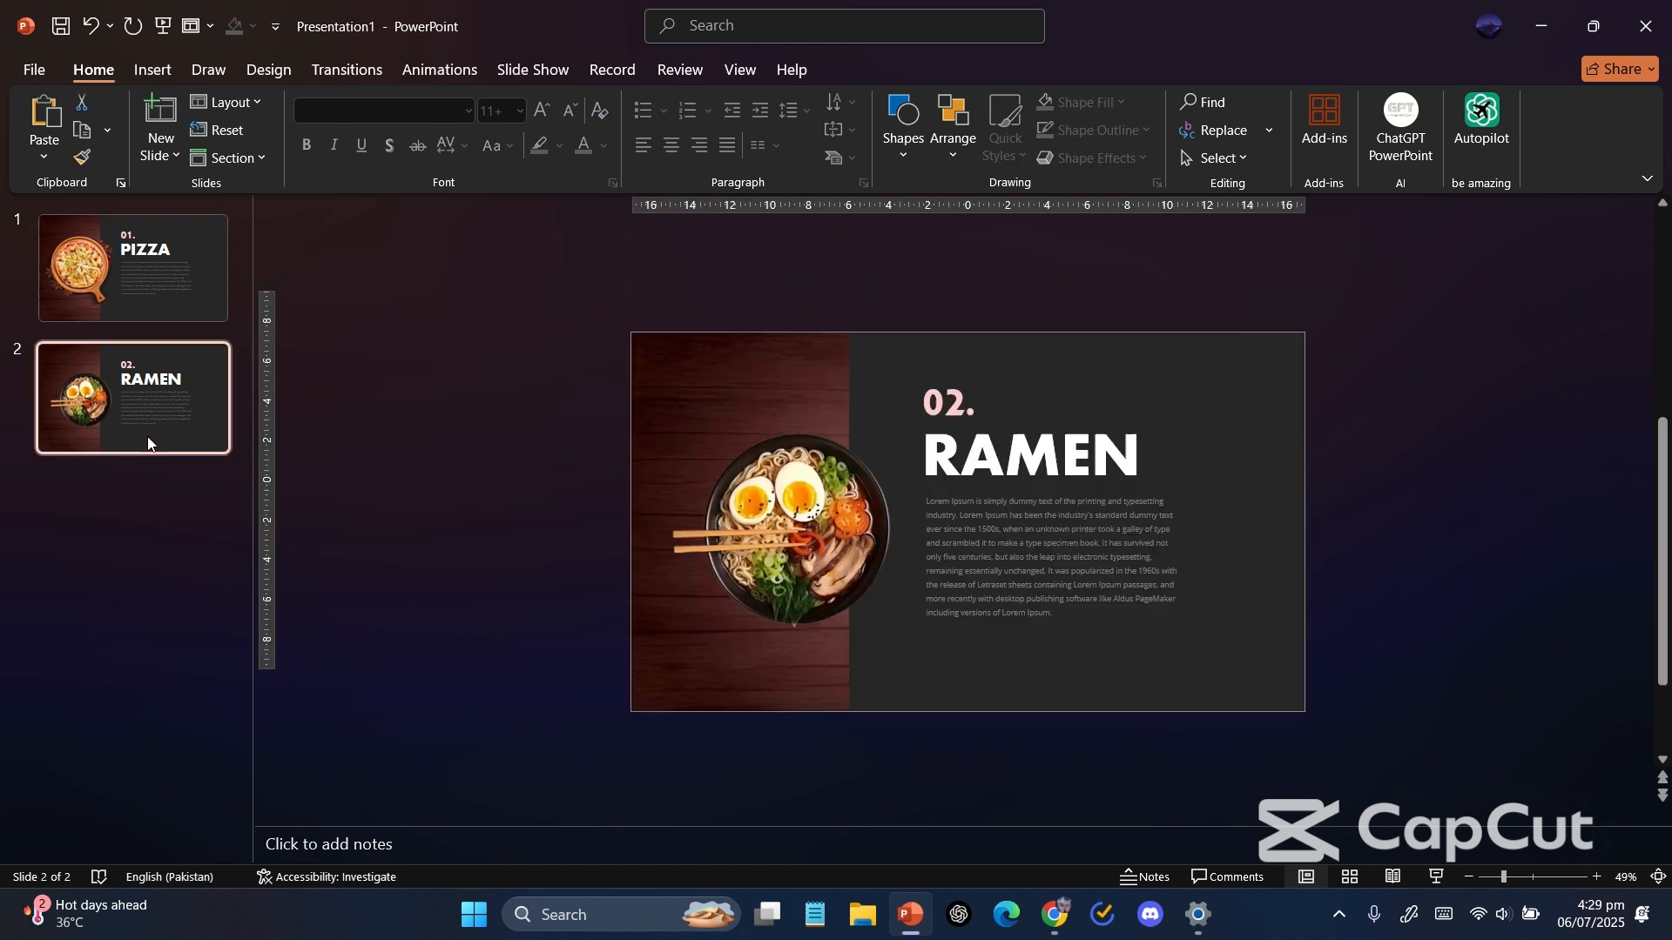
pyautogui.moveTo(1305, 691); pyautogui.dragTo(881, 340)
pyautogui.press('Delete')
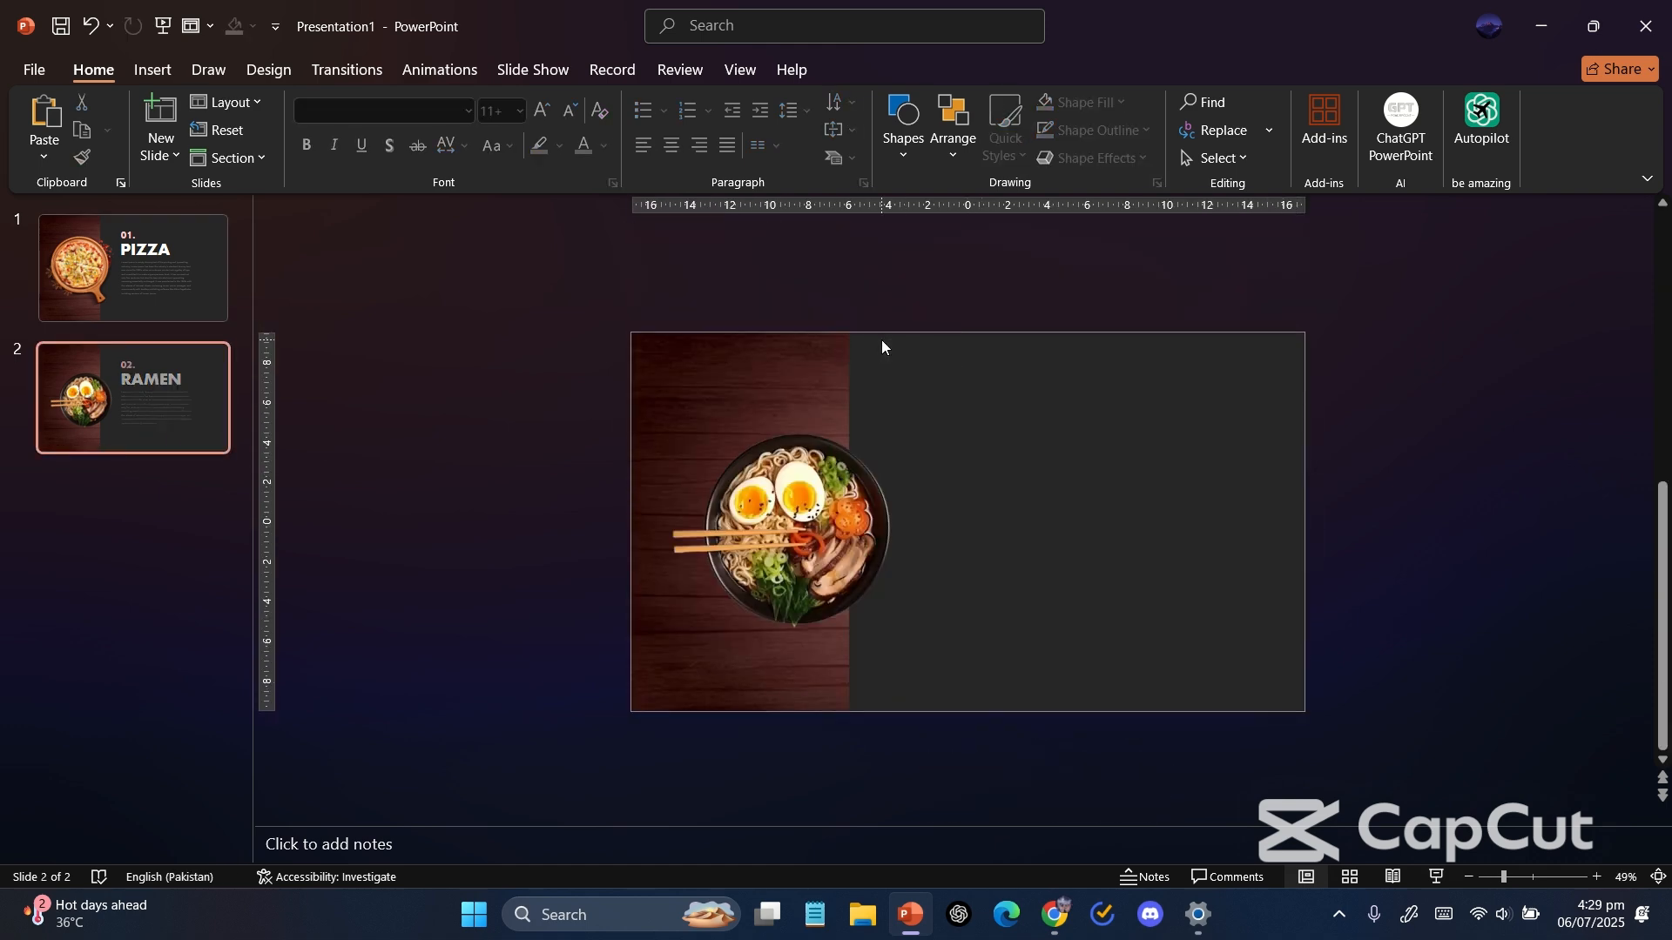
# Paste the grouped text onto slide 2 and shift it up so RAMEN sits on the slide with PIZZA above it.
pyautogui.hotkey('ctrl', 'v')
pyautogui.scroll(-2, 1163, 574)
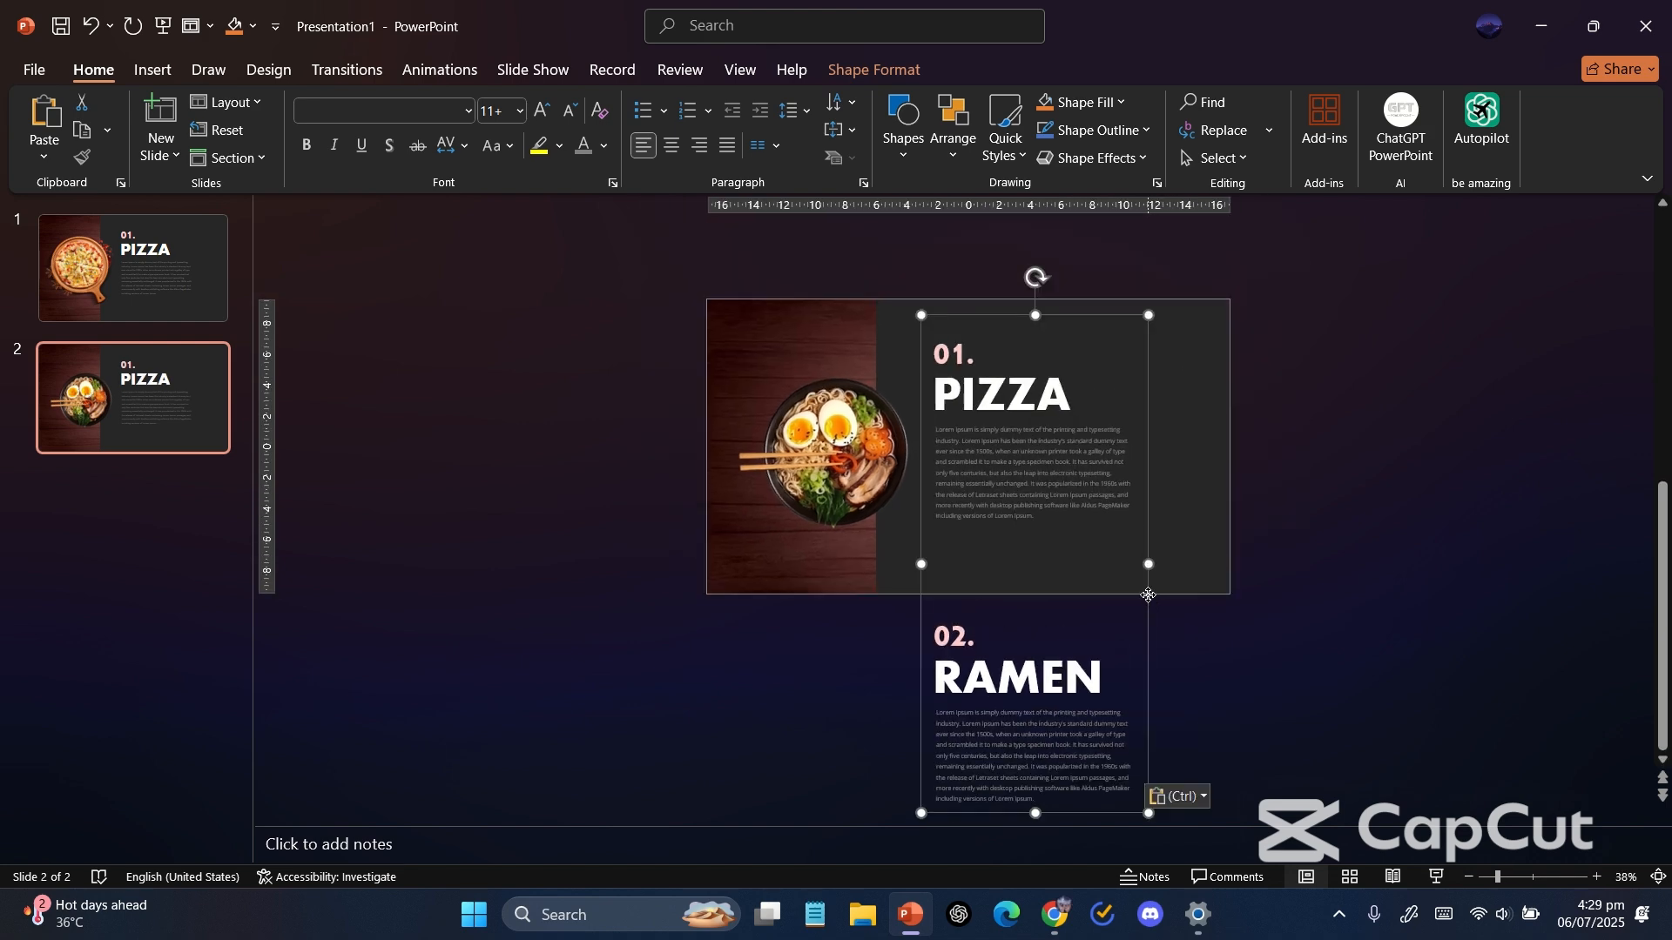
pyautogui.moveTo(1148, 595); pyautogui.dragTo(1137, 317)
pyautogui.click(677, 552)
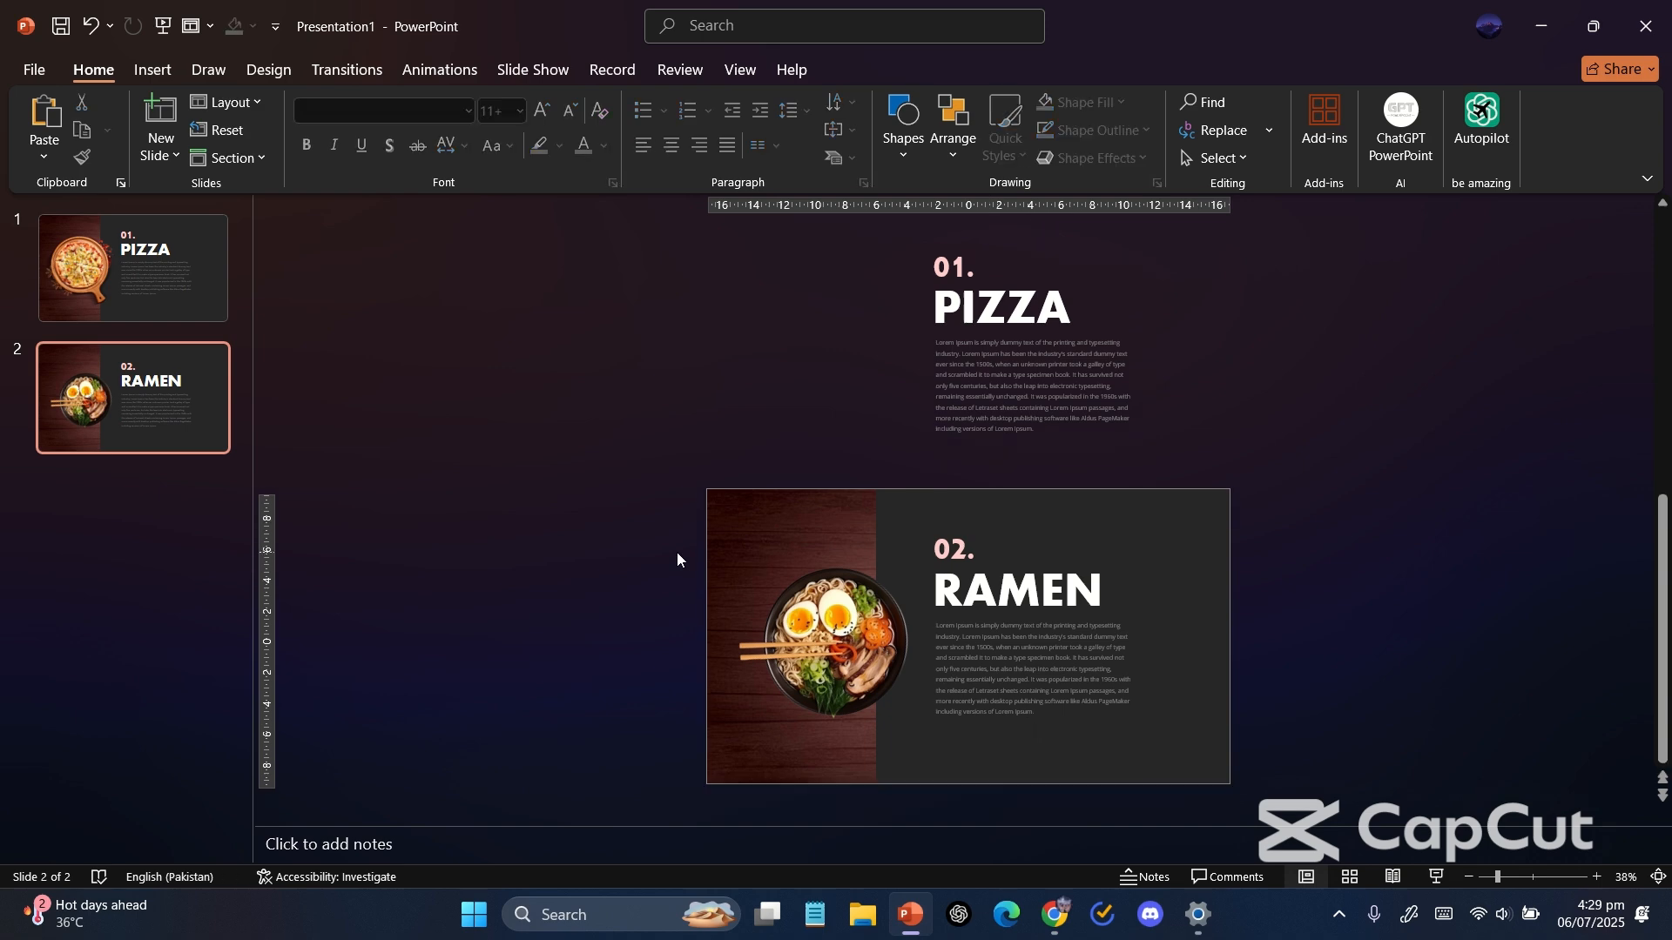
pyautogui.scroll(2, 676, 552)
pyautogui.scroll(-1, 677, 552)
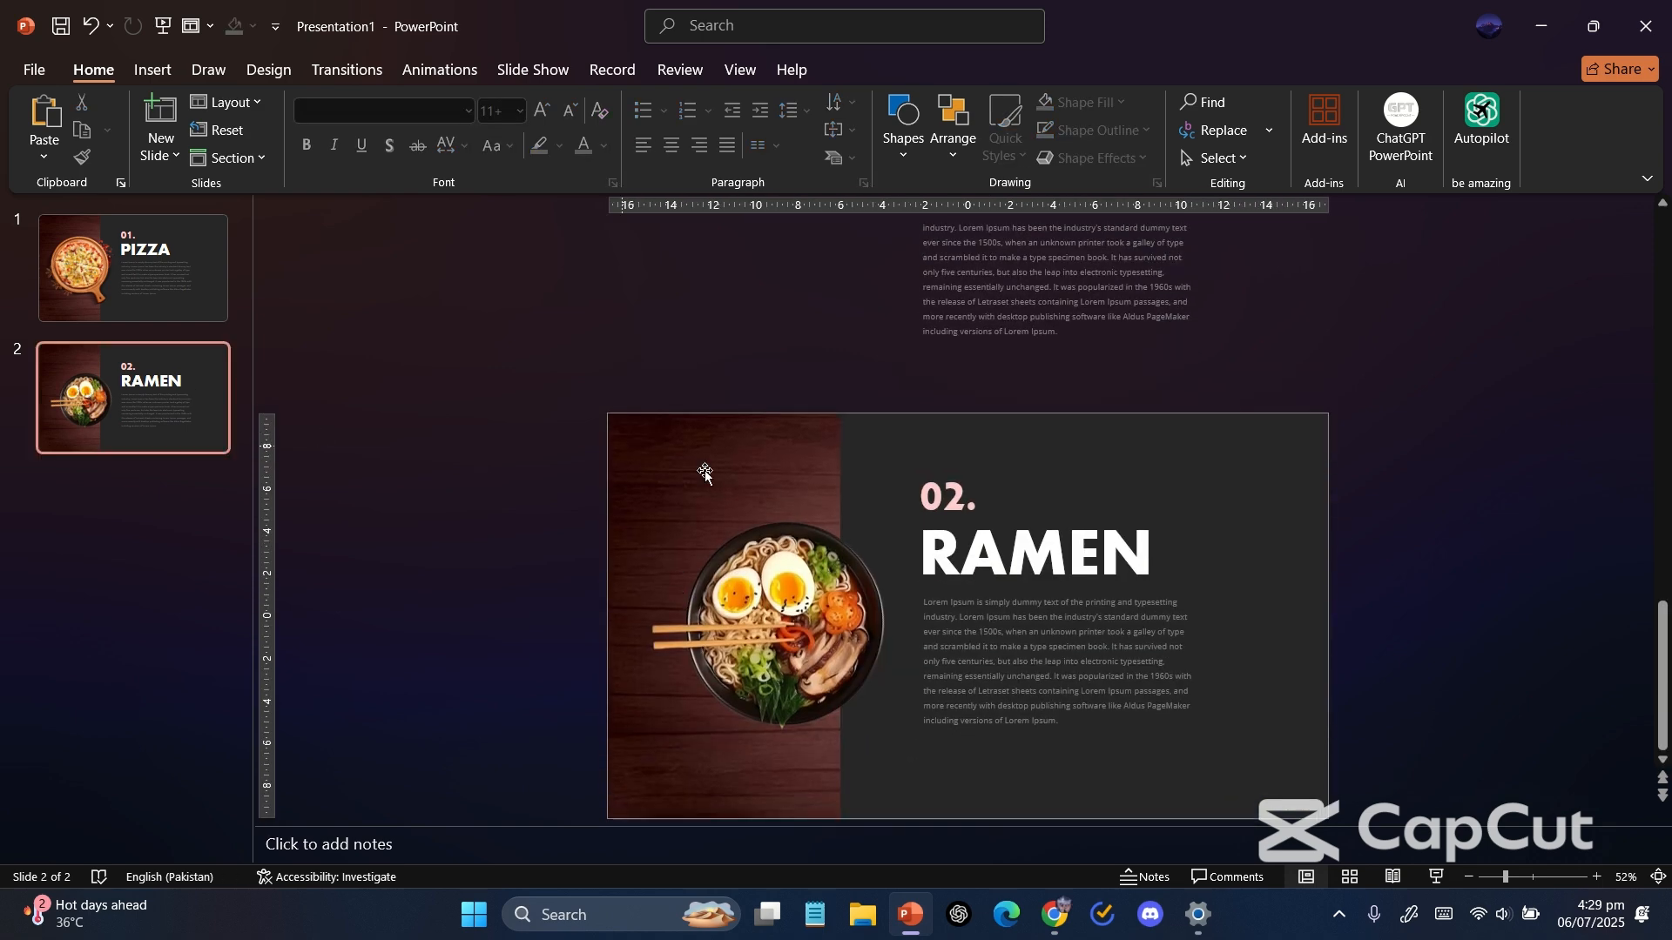
pyautogui.scroll(-1, 754, 492)
pyautogui.scroll(1, 754, 493)
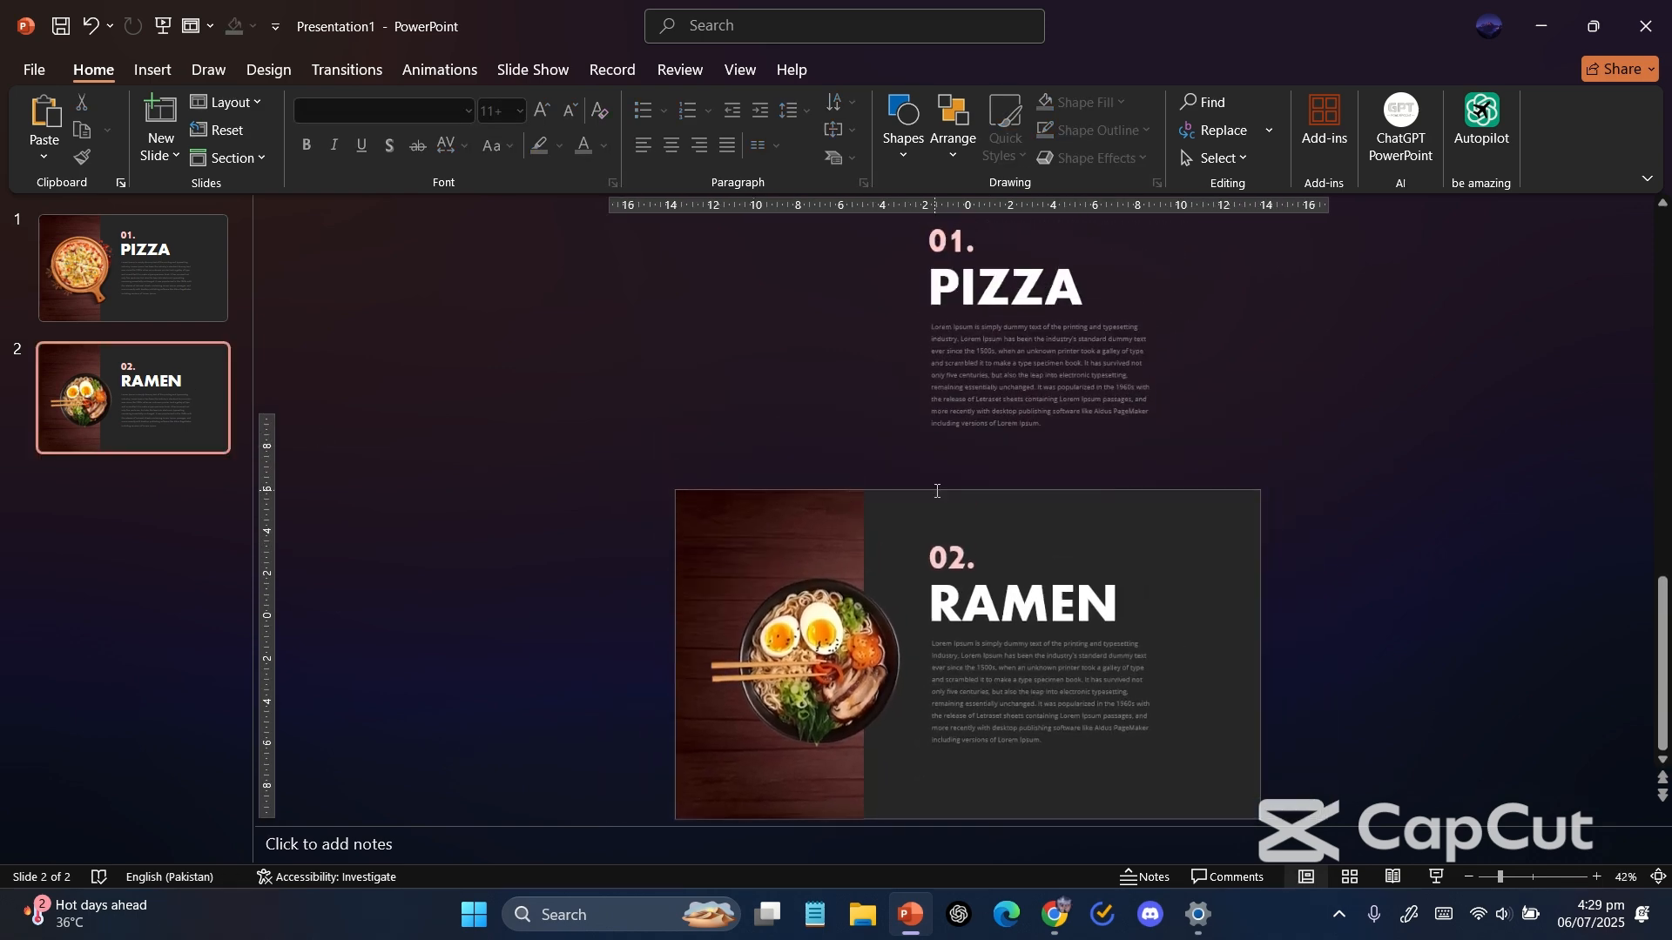
# Duplicate slide 2 to create a third slide.
pyautogui.rightClick(147, 384)
pyautogui.click(241, 601)
pyautogui.scroll(3, 615, 552)
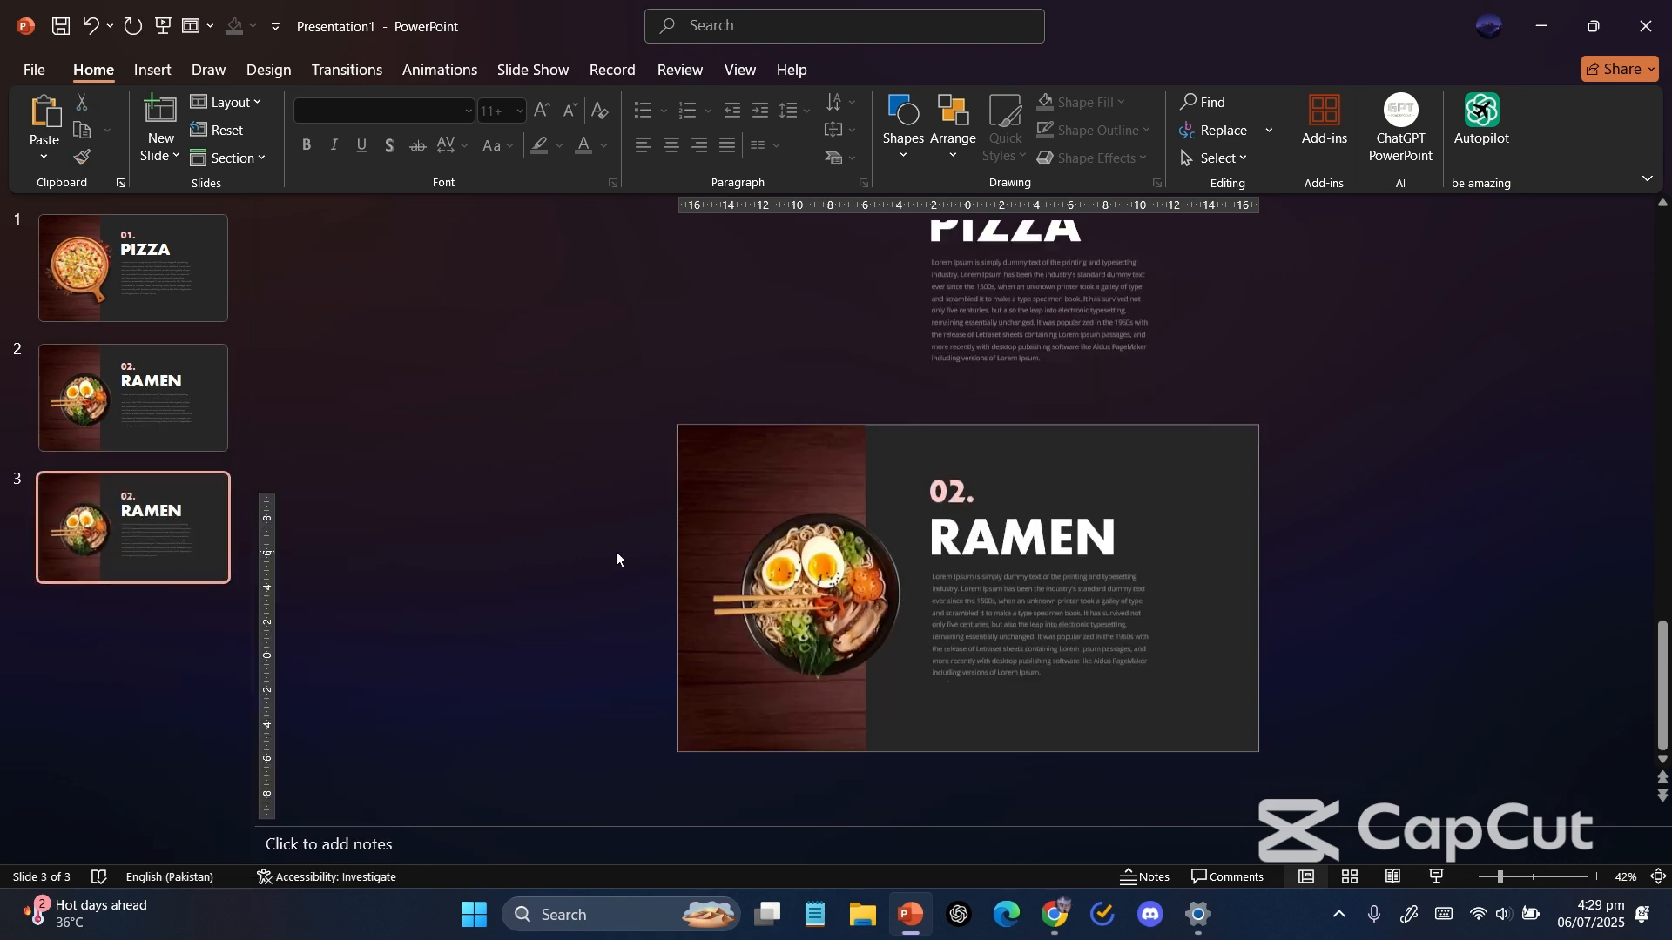
pyautogui.scroll(-1, 614, 551)
# Replace the ramen picture on slide 3 with a BBQ grill image from the Downloads folder using a picture fill.
pyautogui.click(716, 574)
pyautogui.rightClick(720, 576)
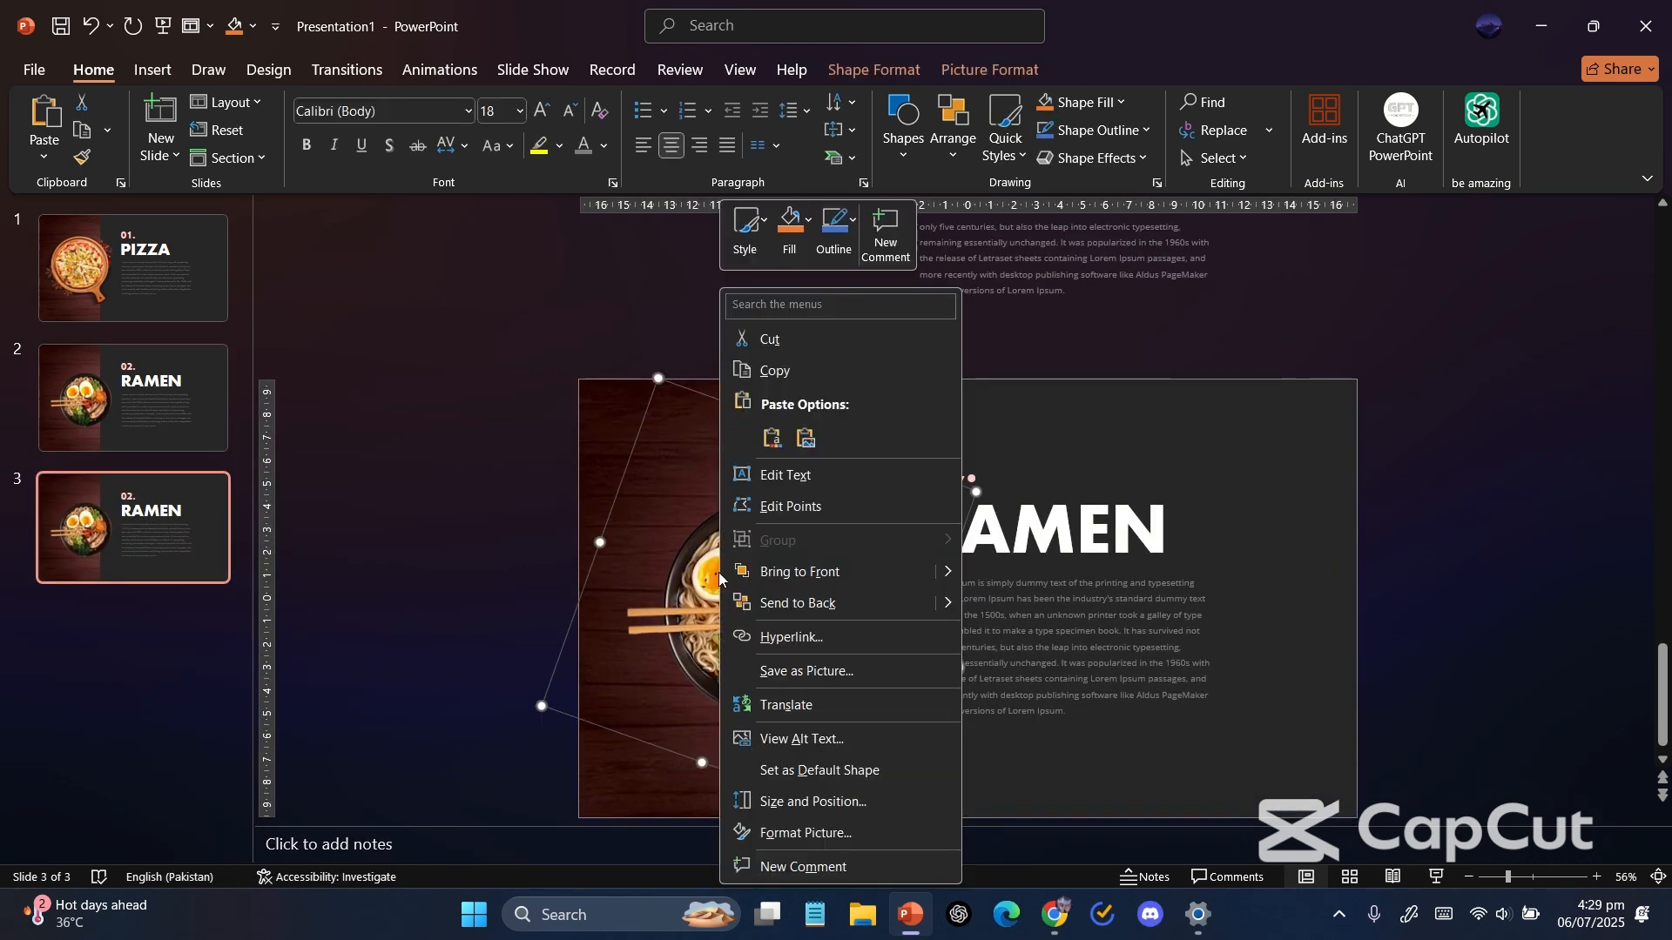
pyautogui.click(828, 841)
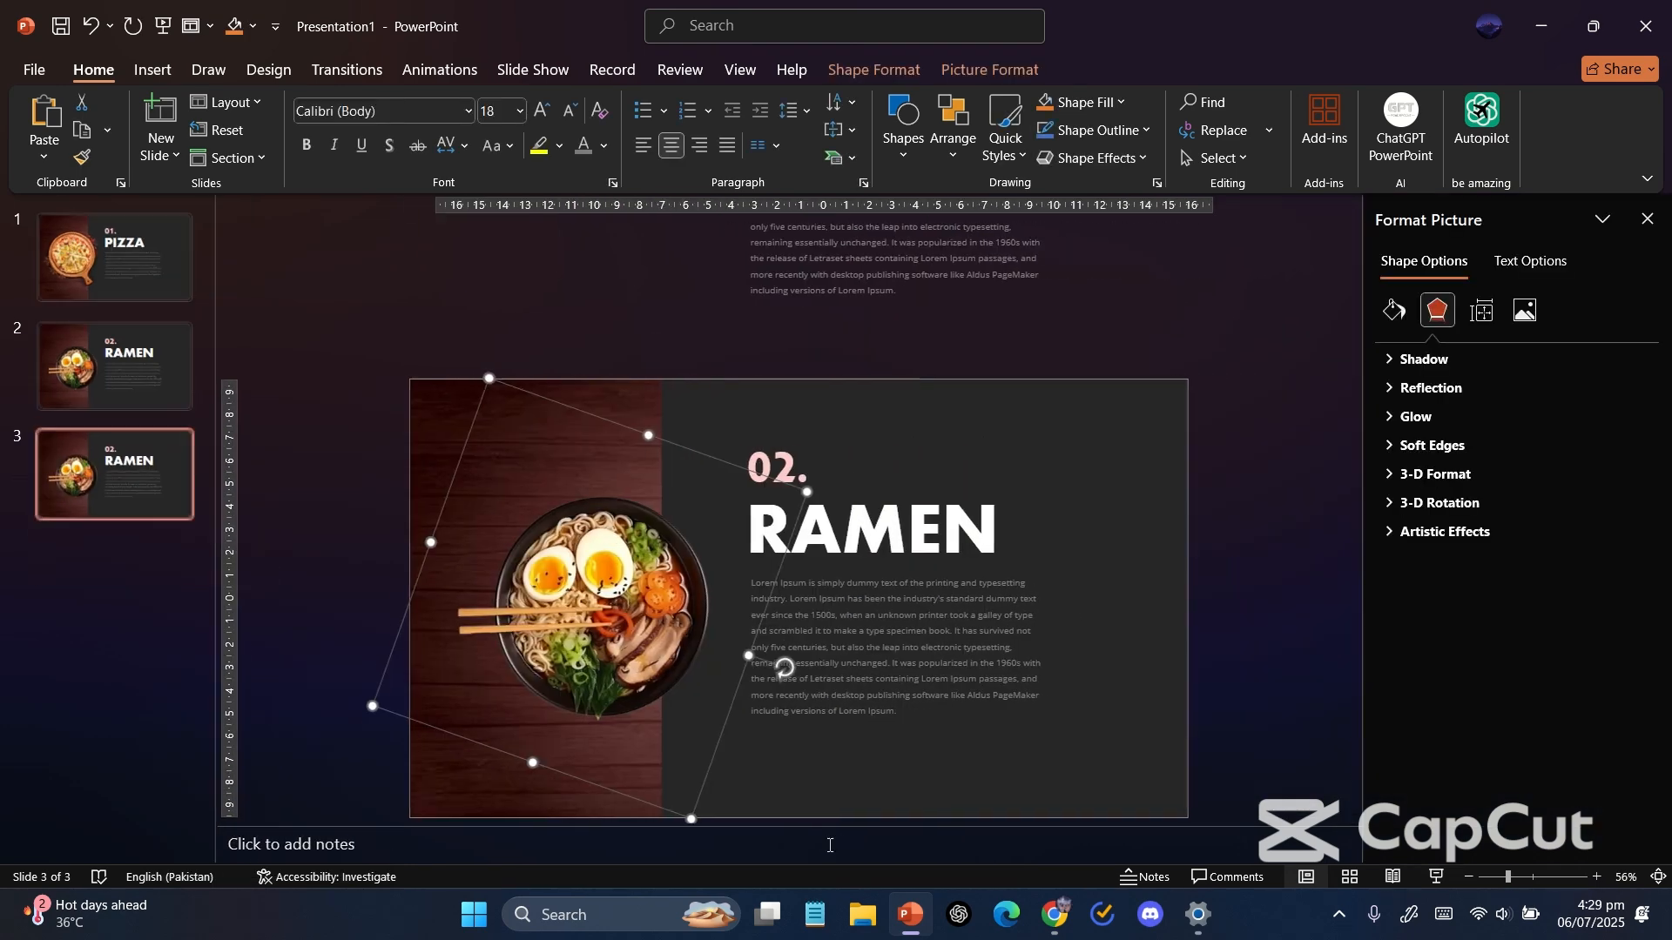
pyautogui.click(1394, 309)
pyautogui.click(1432, 580)
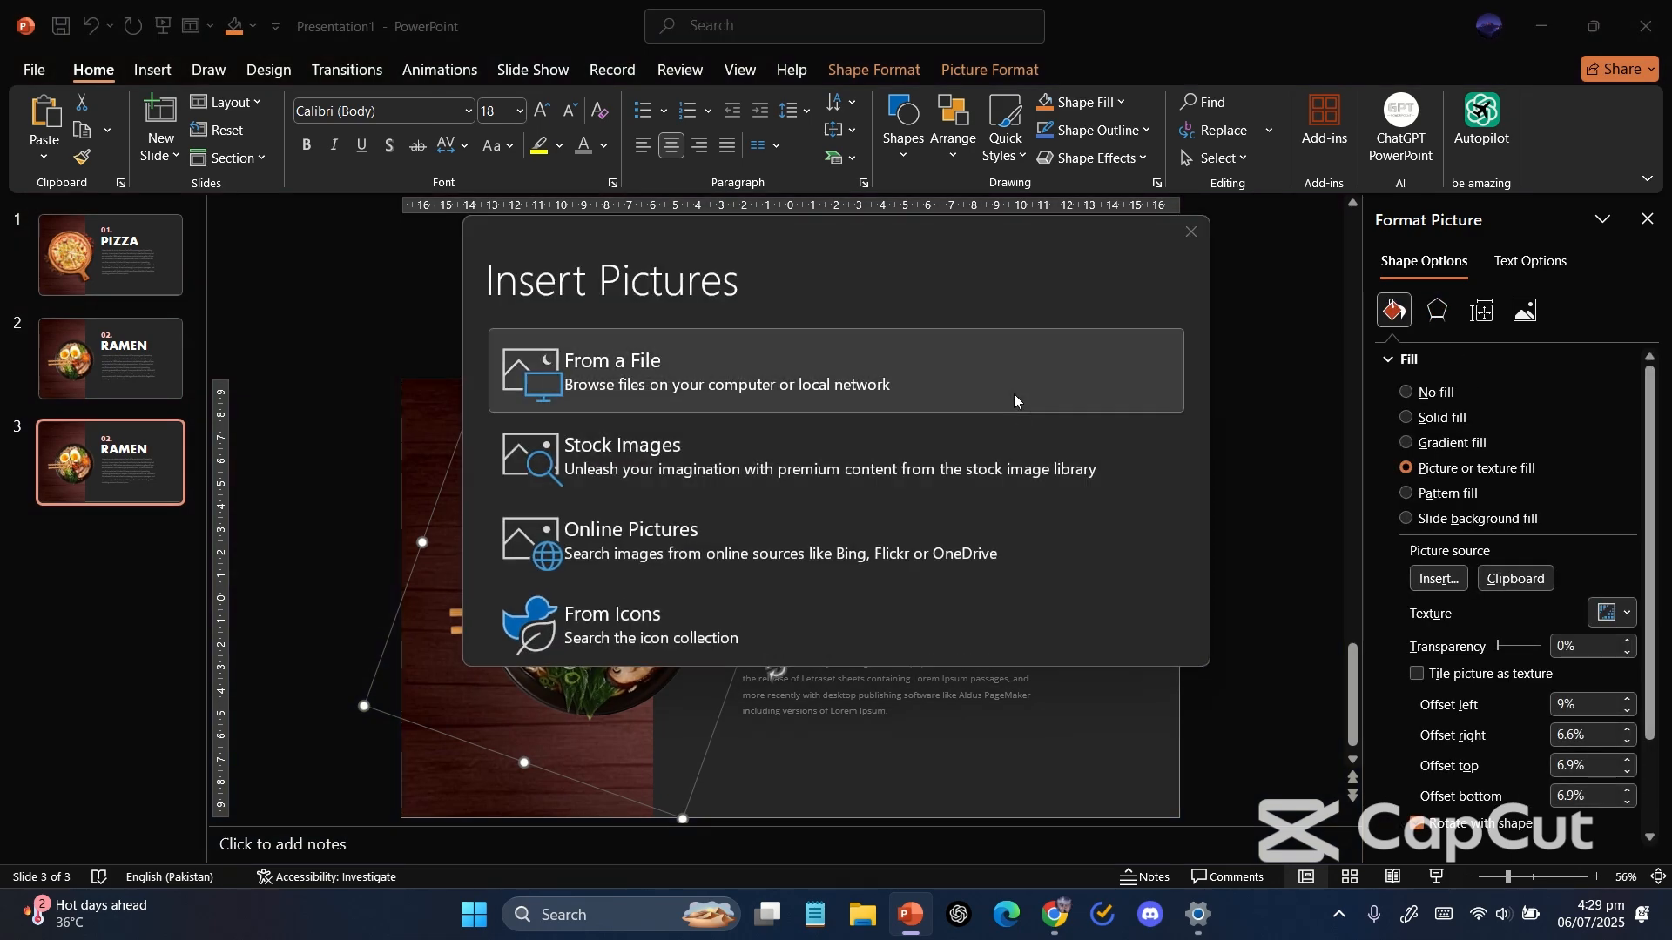
pyautogui.click(1013, 394)
pyautogui.scroll(-15, 616, 340)
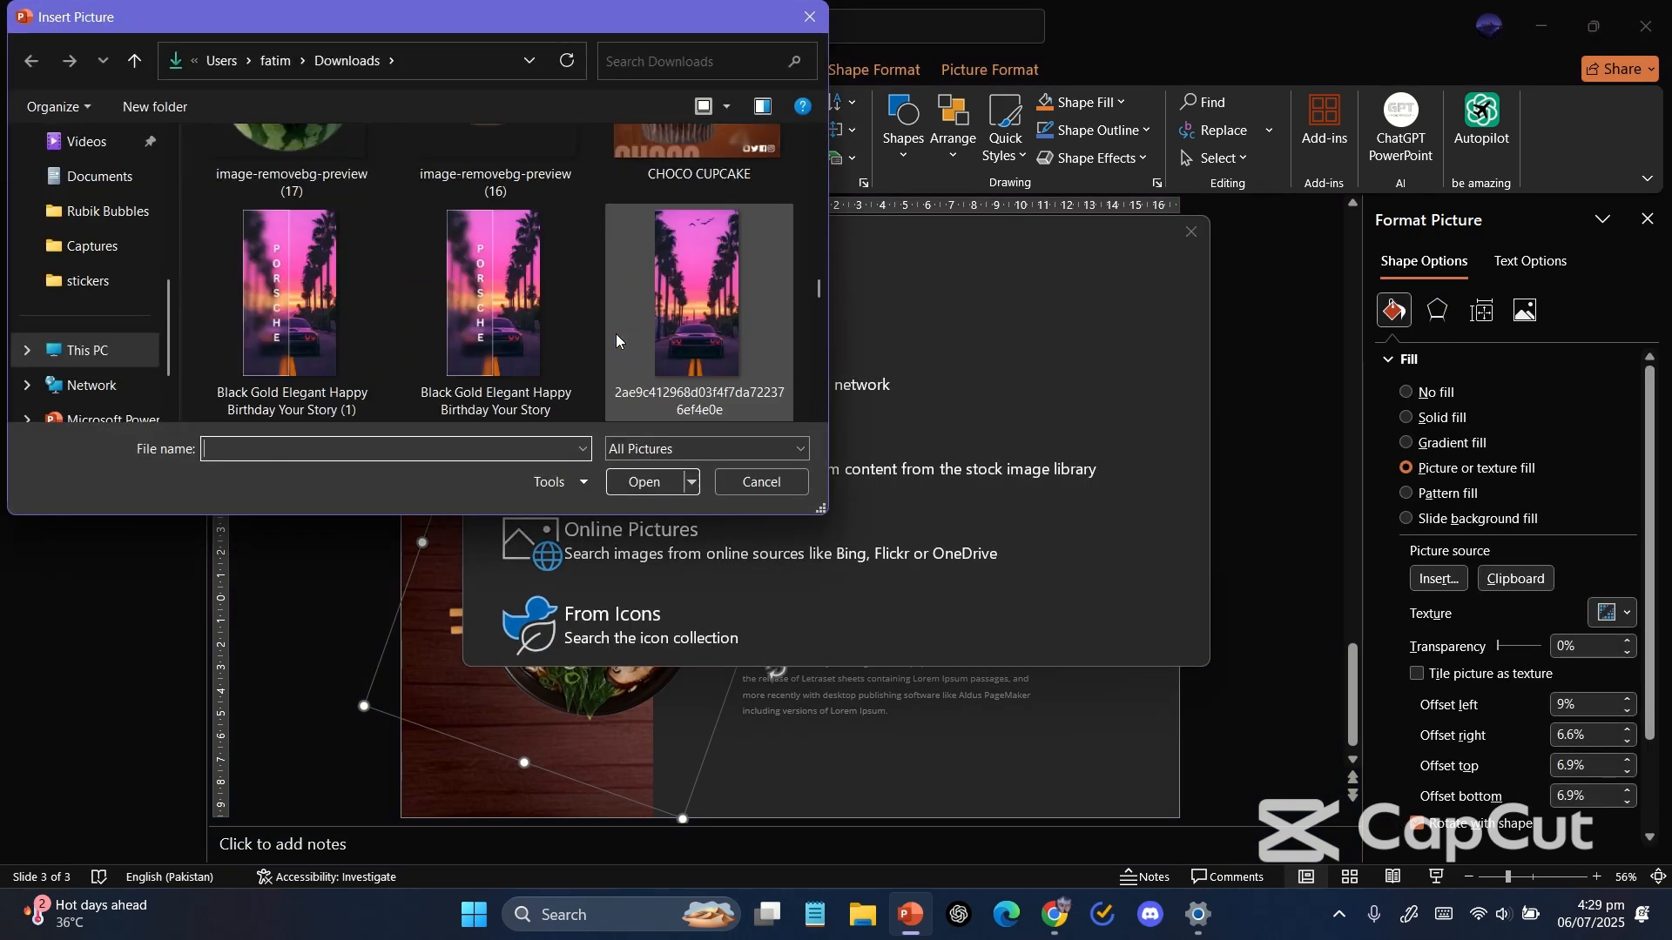
pyautogui.scroll(-10, 617, 339)
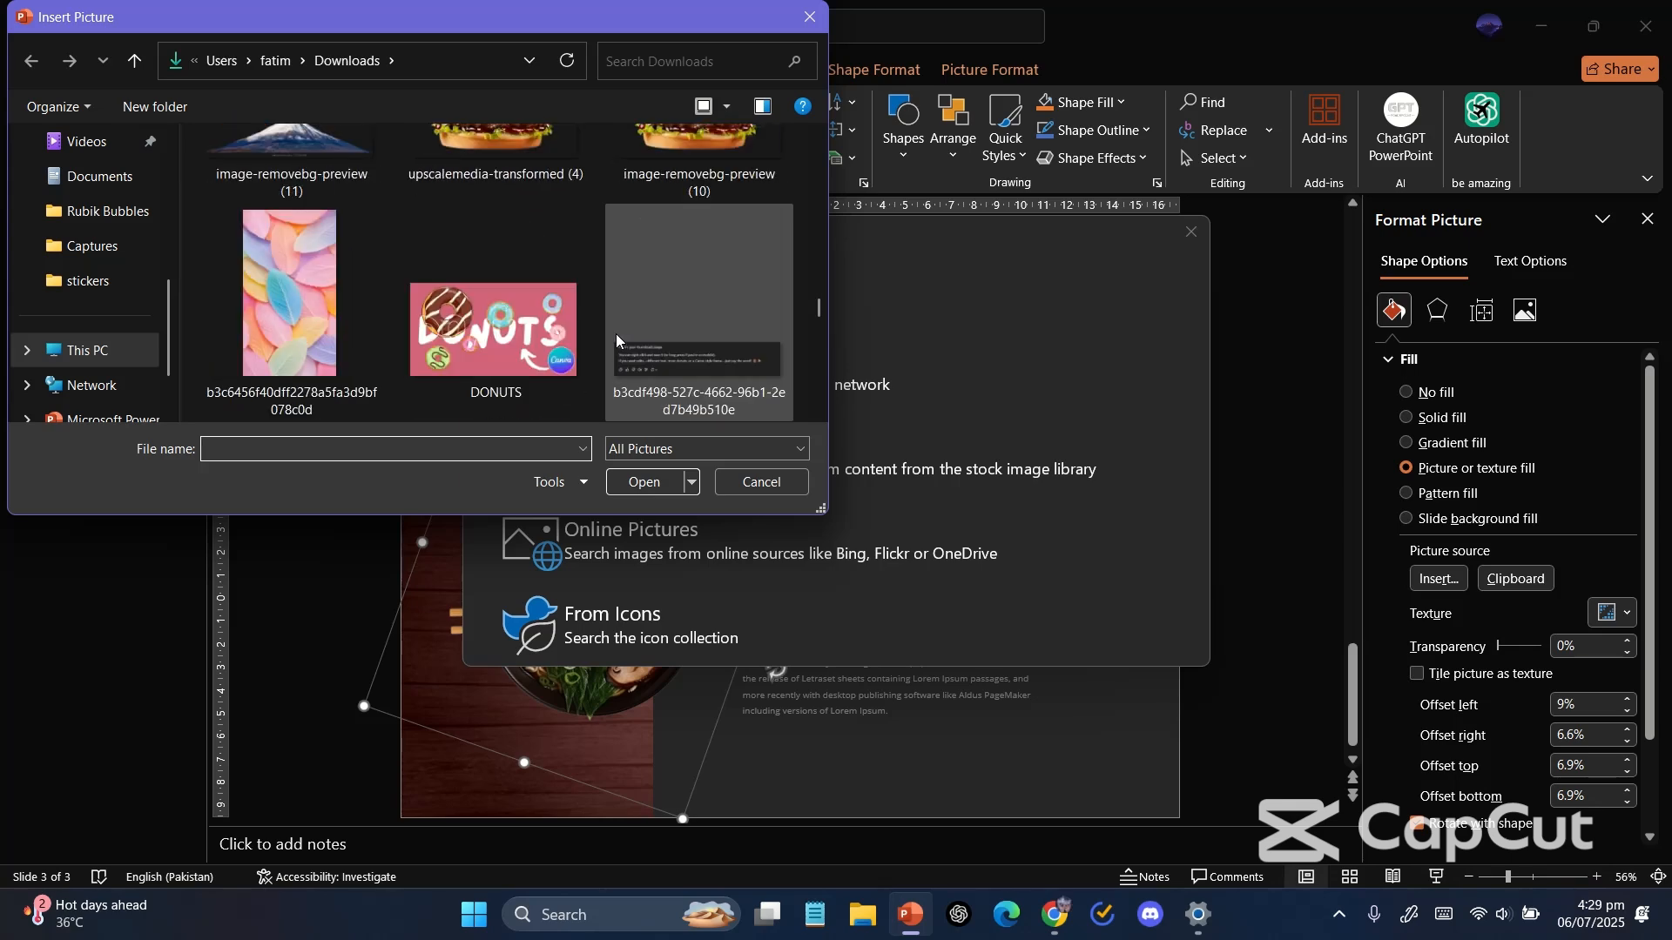
pyautogui.scroll(15, 617, 339)
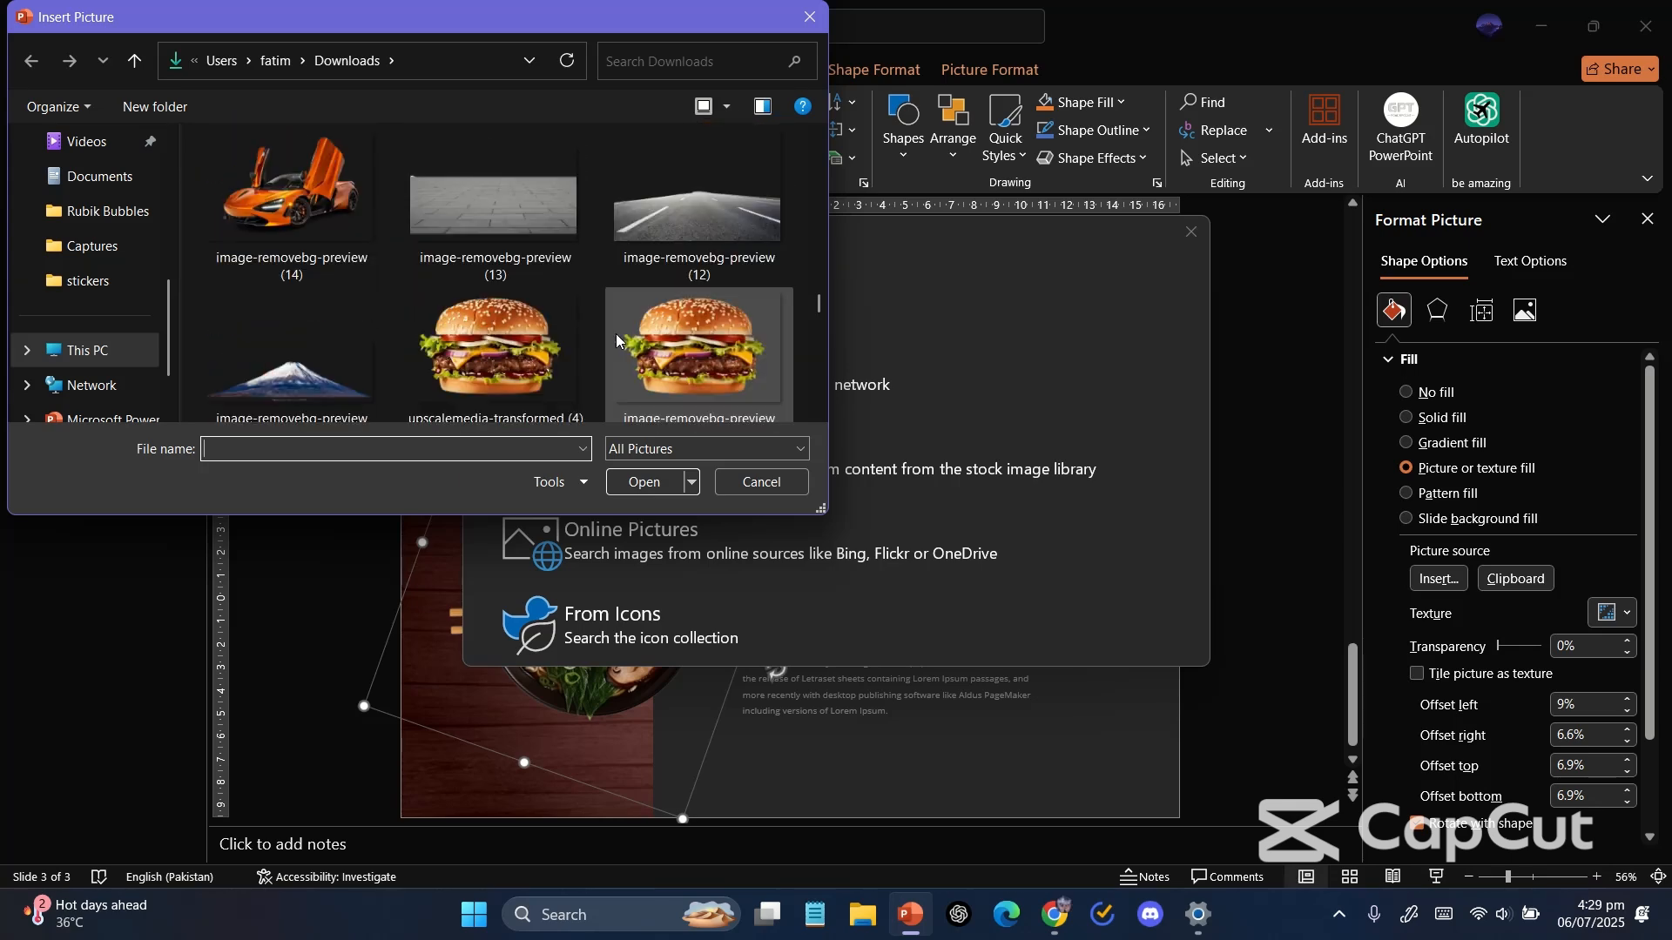
pyautogui.scroll(-12, 616, 339)
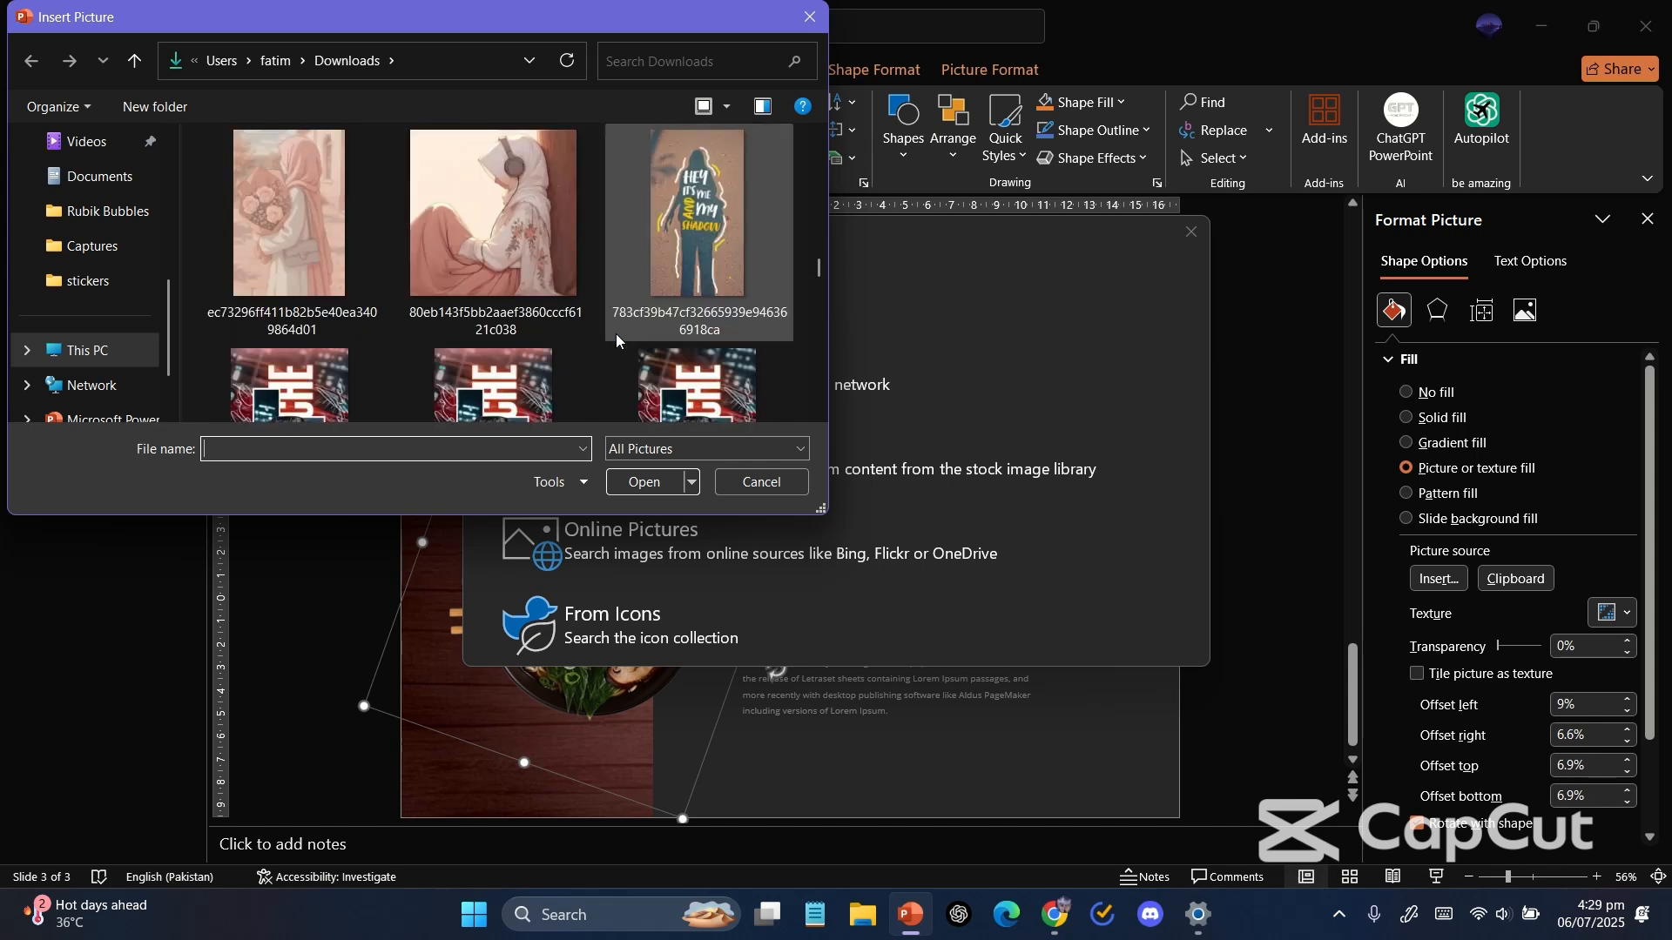
pyautogui.scroll(-10, 617, 340)
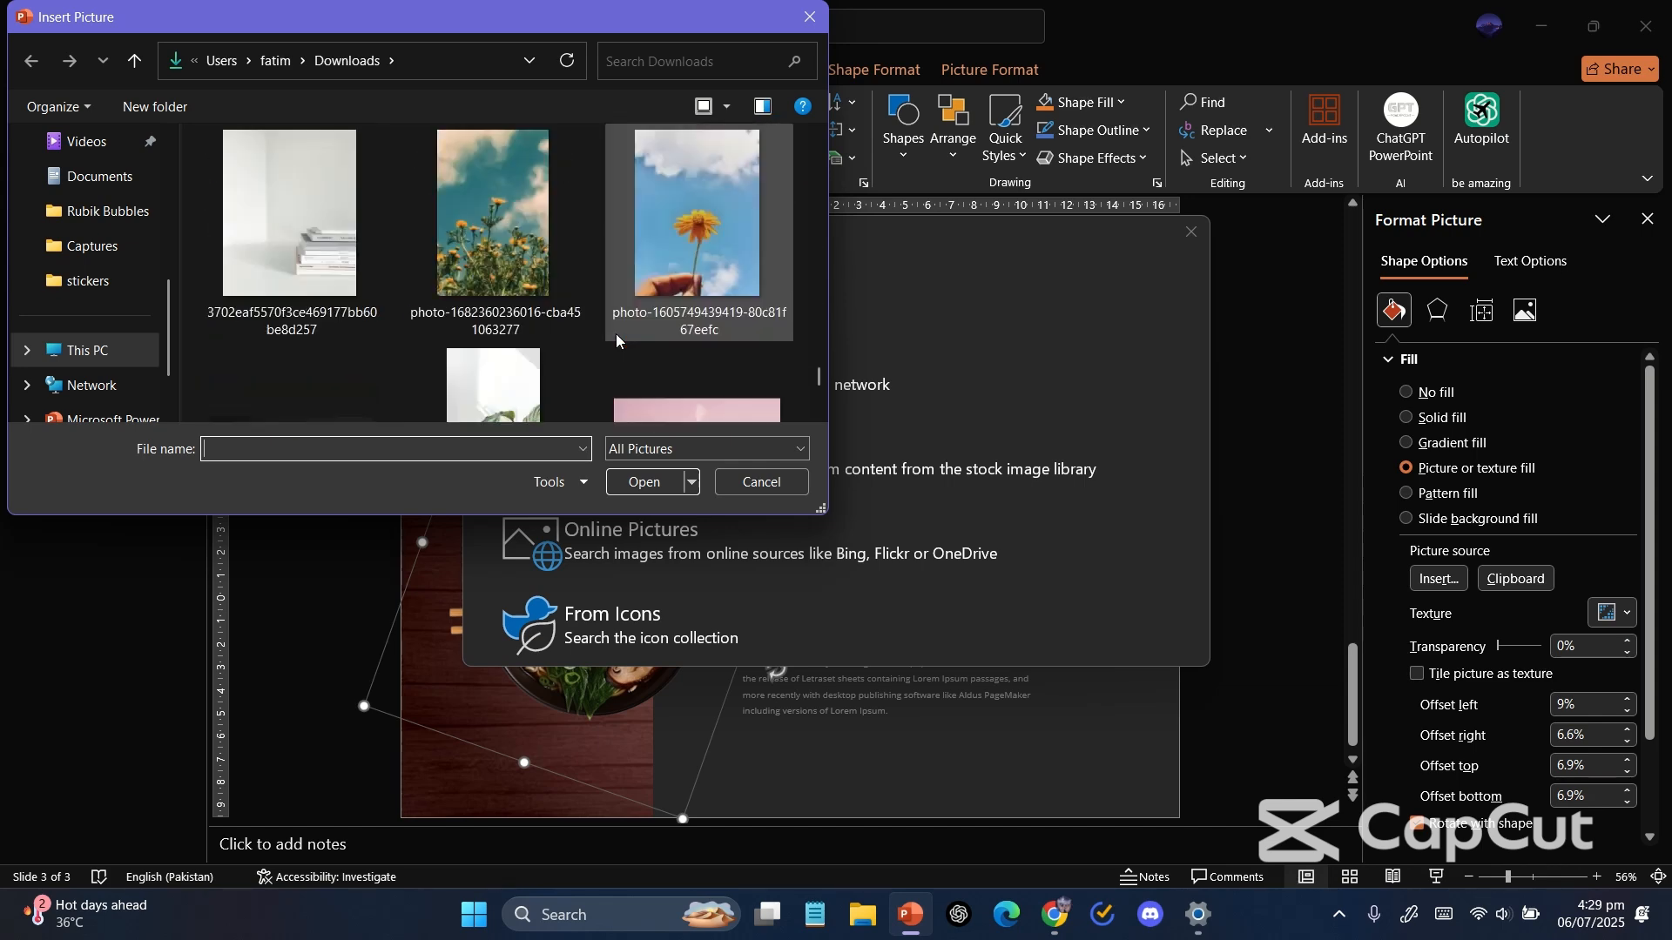
pyautogui.scroll(5, 615, 332)
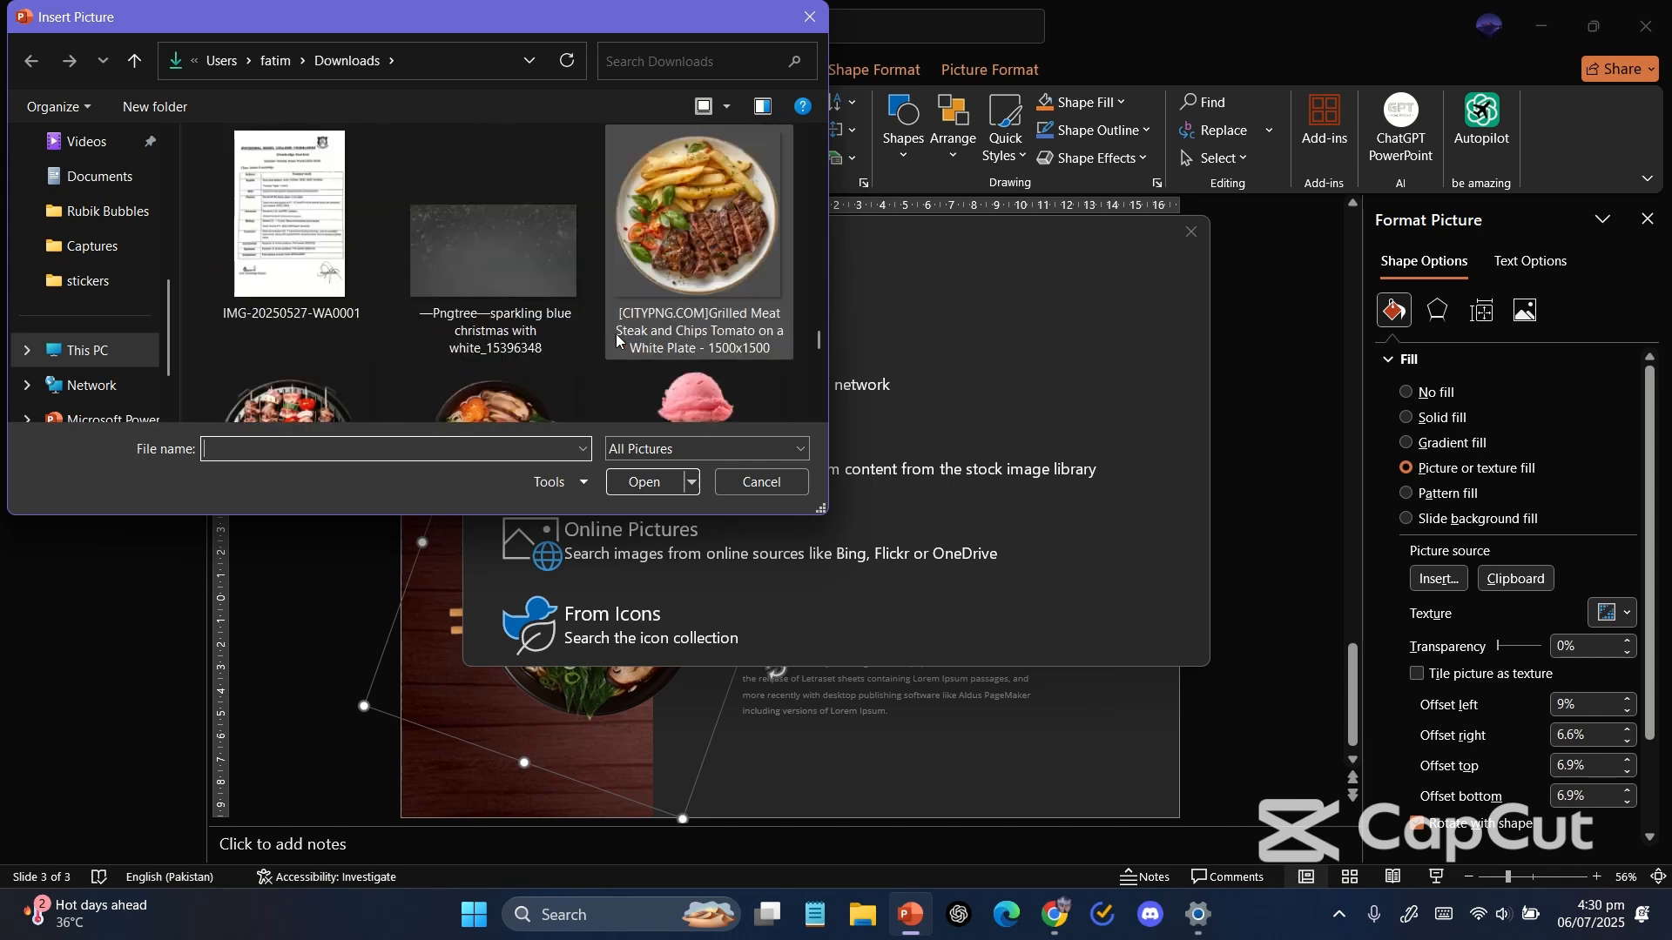
pyautogui.click(270, 402)
pyautogui.doubleClick(270, 402)
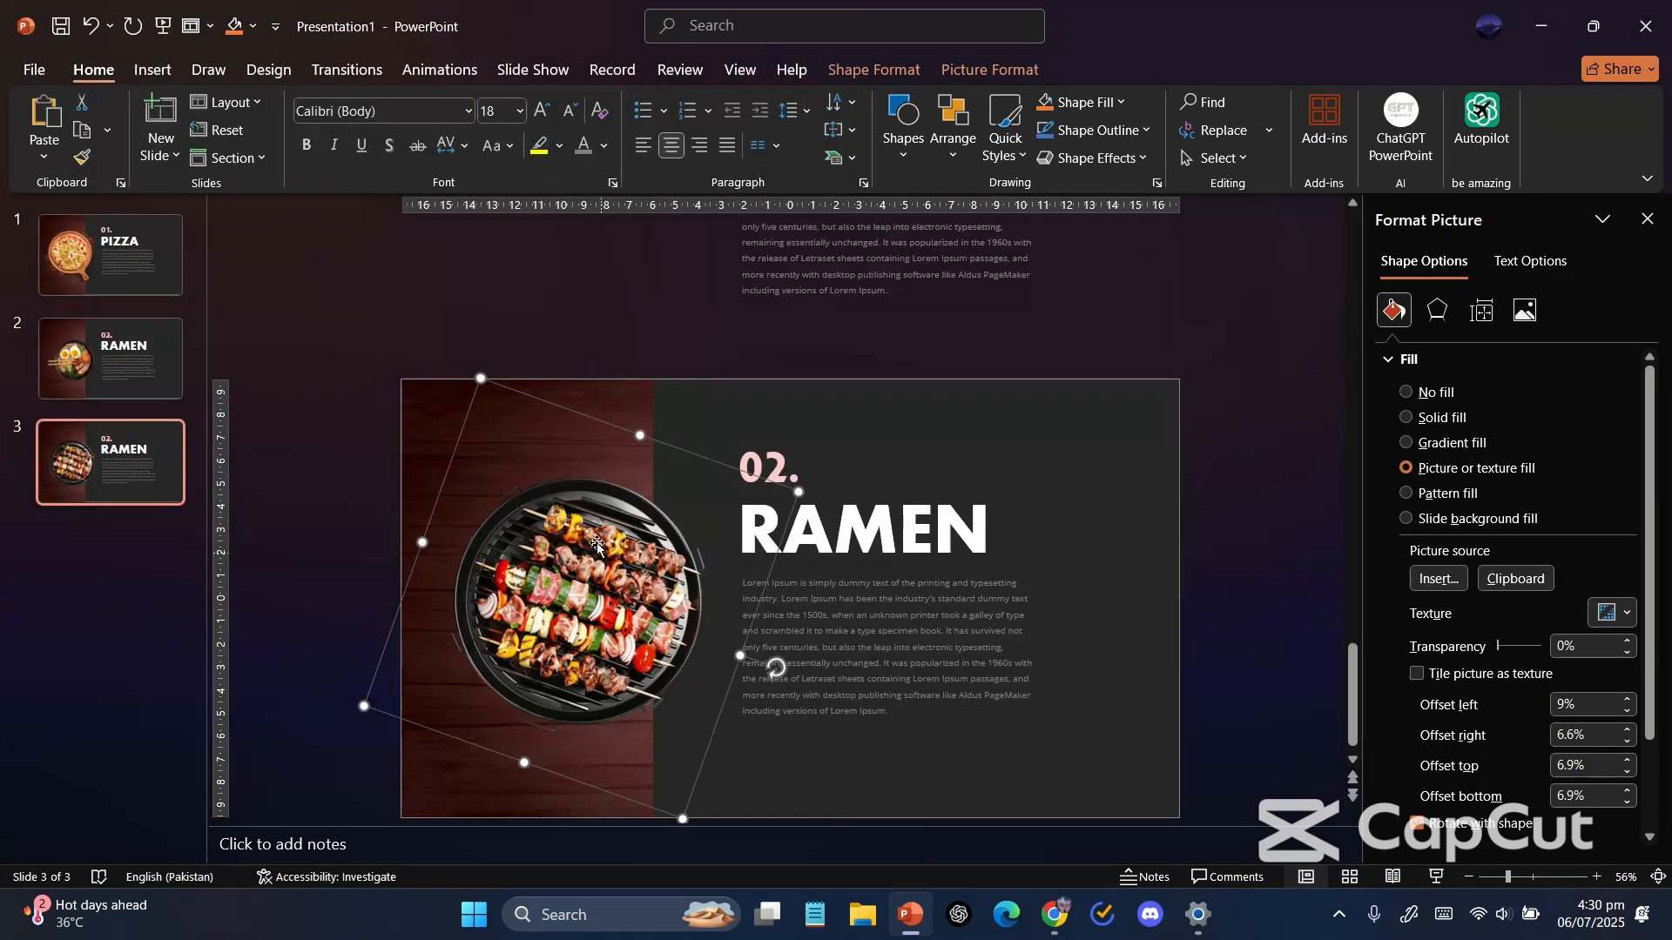
# Rotate the BBQ image on slide 3 and close the formatting pane.
pyautogui.moveTo(707, 731); pyautogui.dragTo(467, 681)
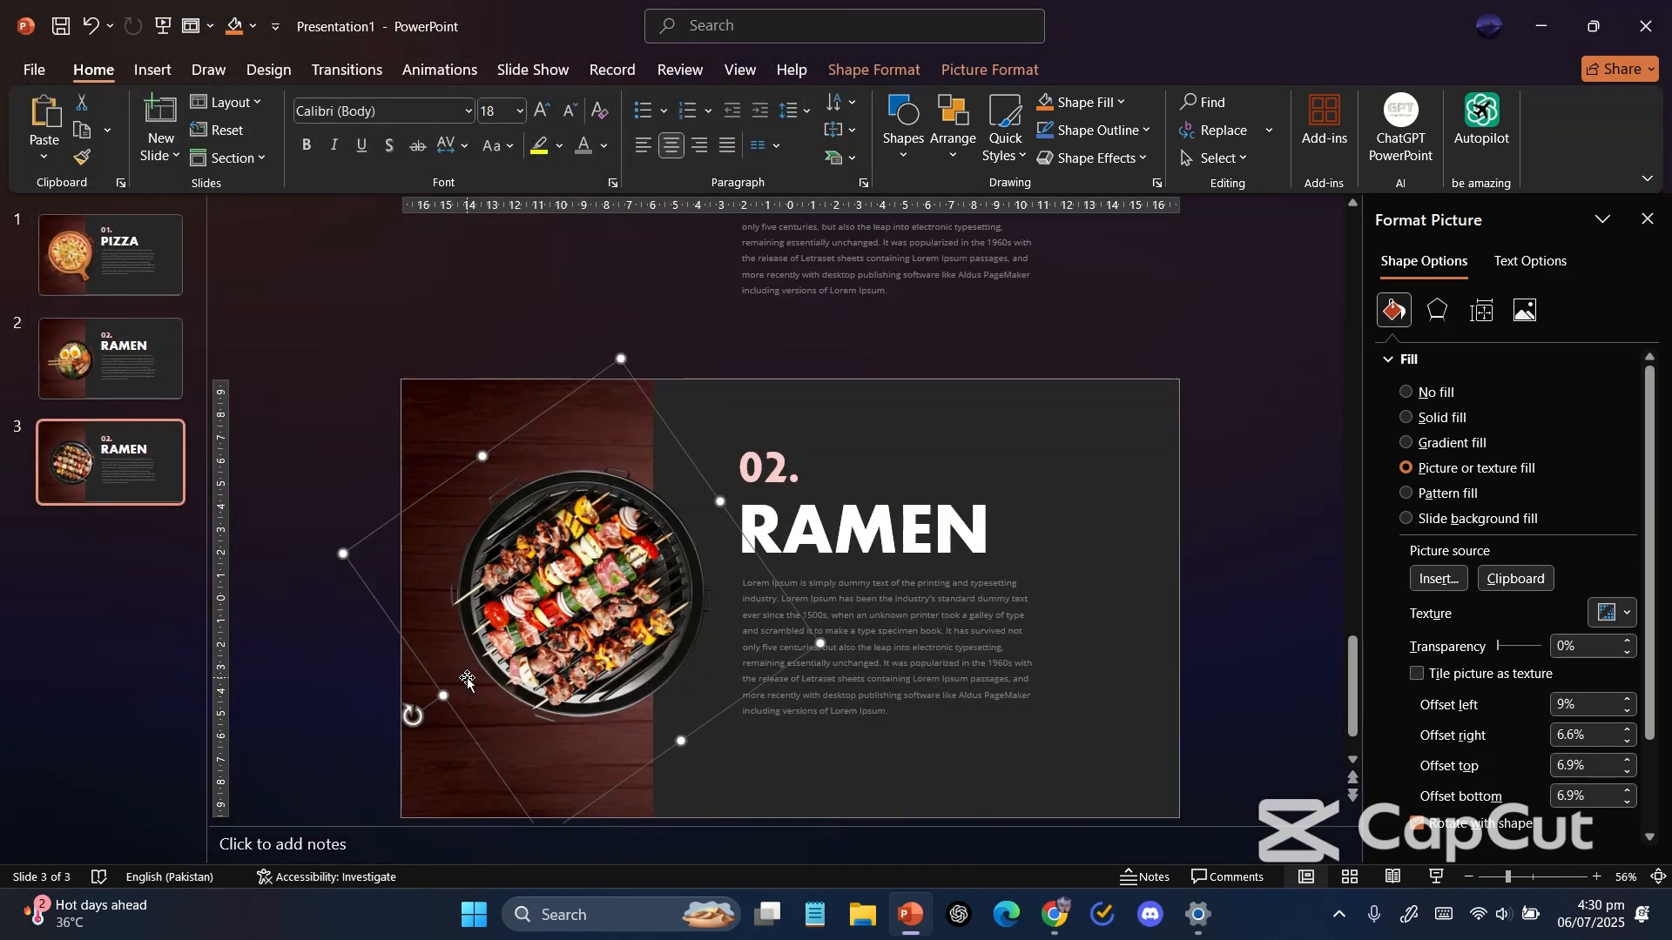
pyautogui.click(786, 475)
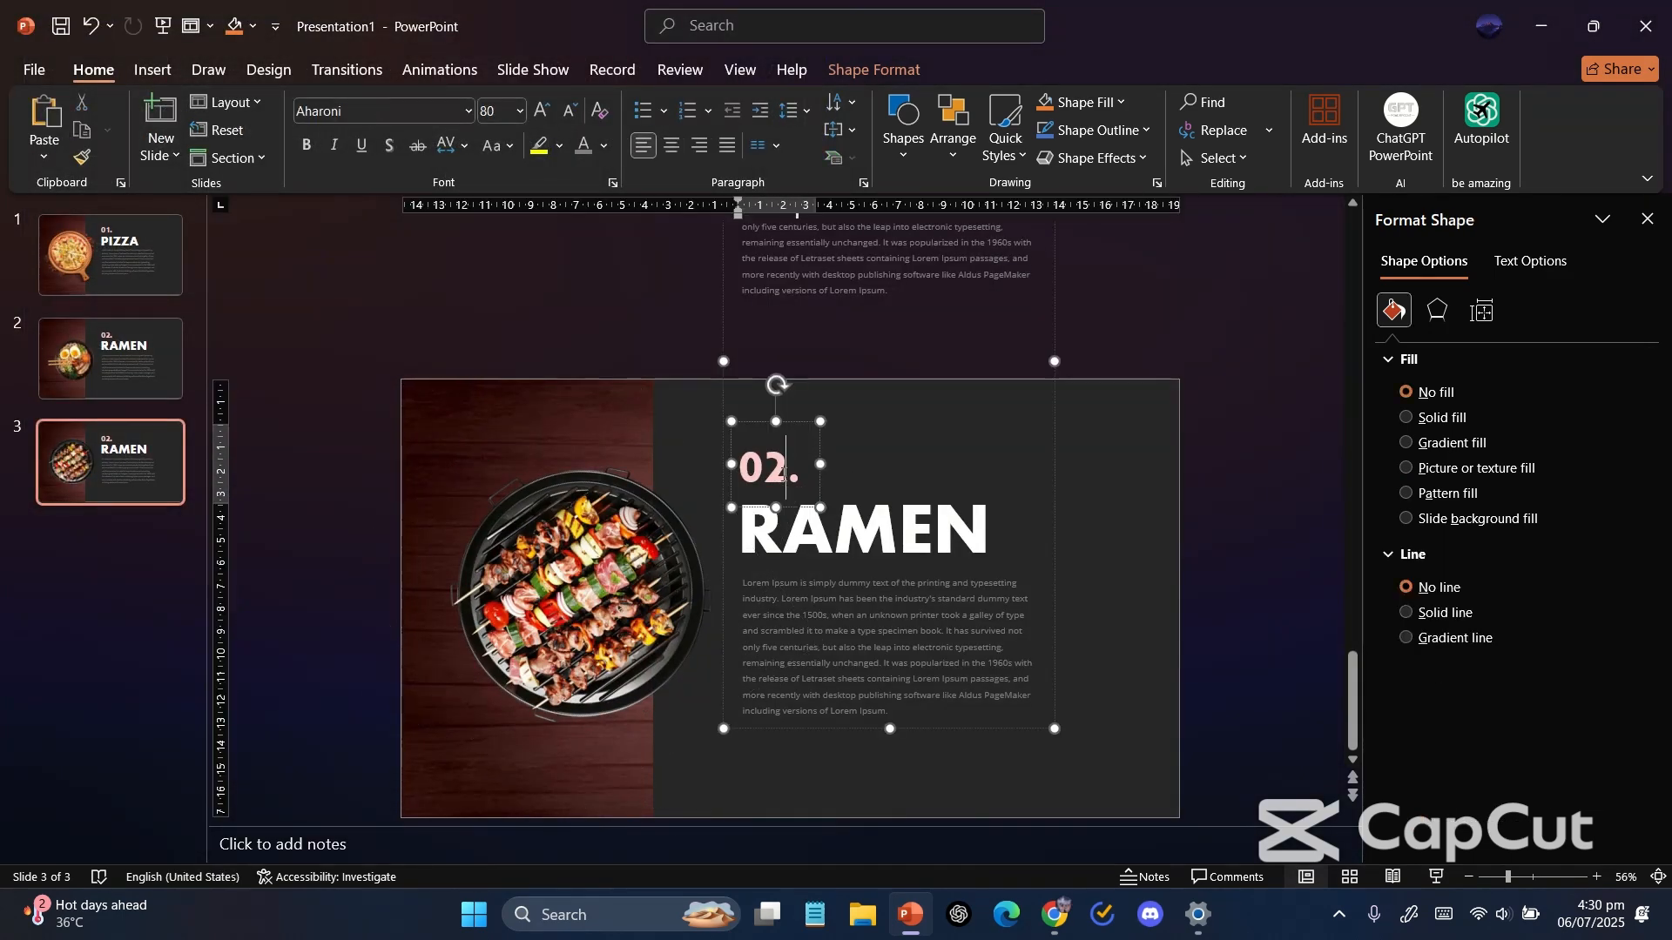
pyautogui.doubleClick(818, 540)
pyautogui.hotkey('ctrl', 'z')
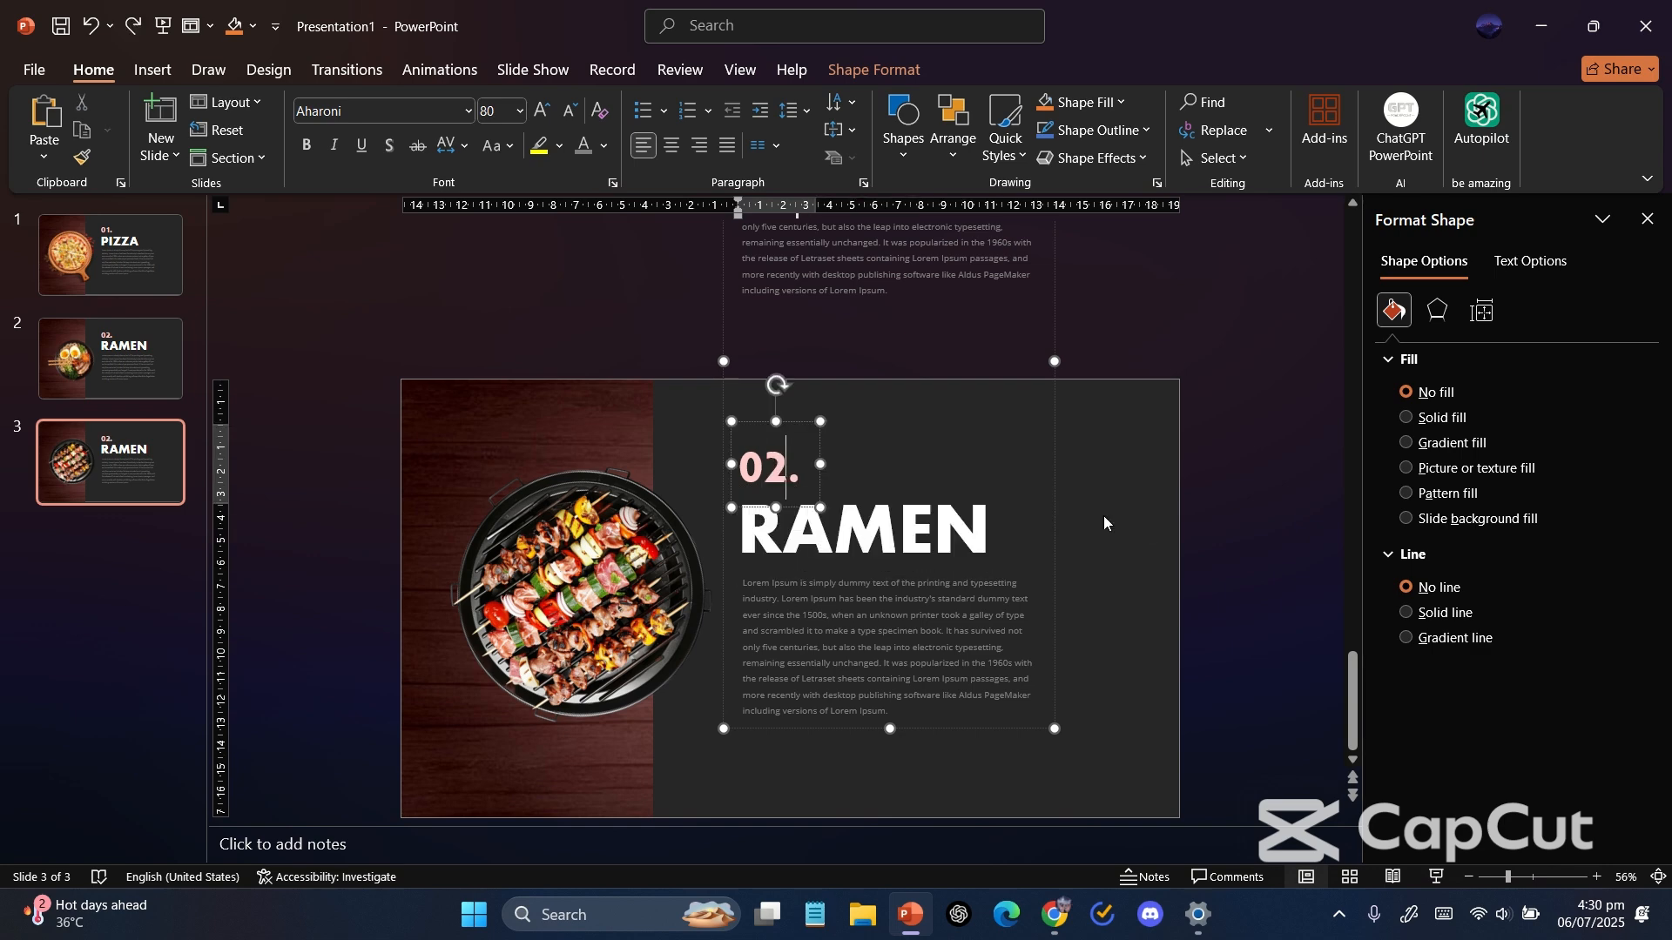
pyautogui.click(1151, 520)
pyautogui.keyDown('ctrl'); pyautogui.scroll(-1, 1151, 520); pyautogui.keyUp('ctrl')
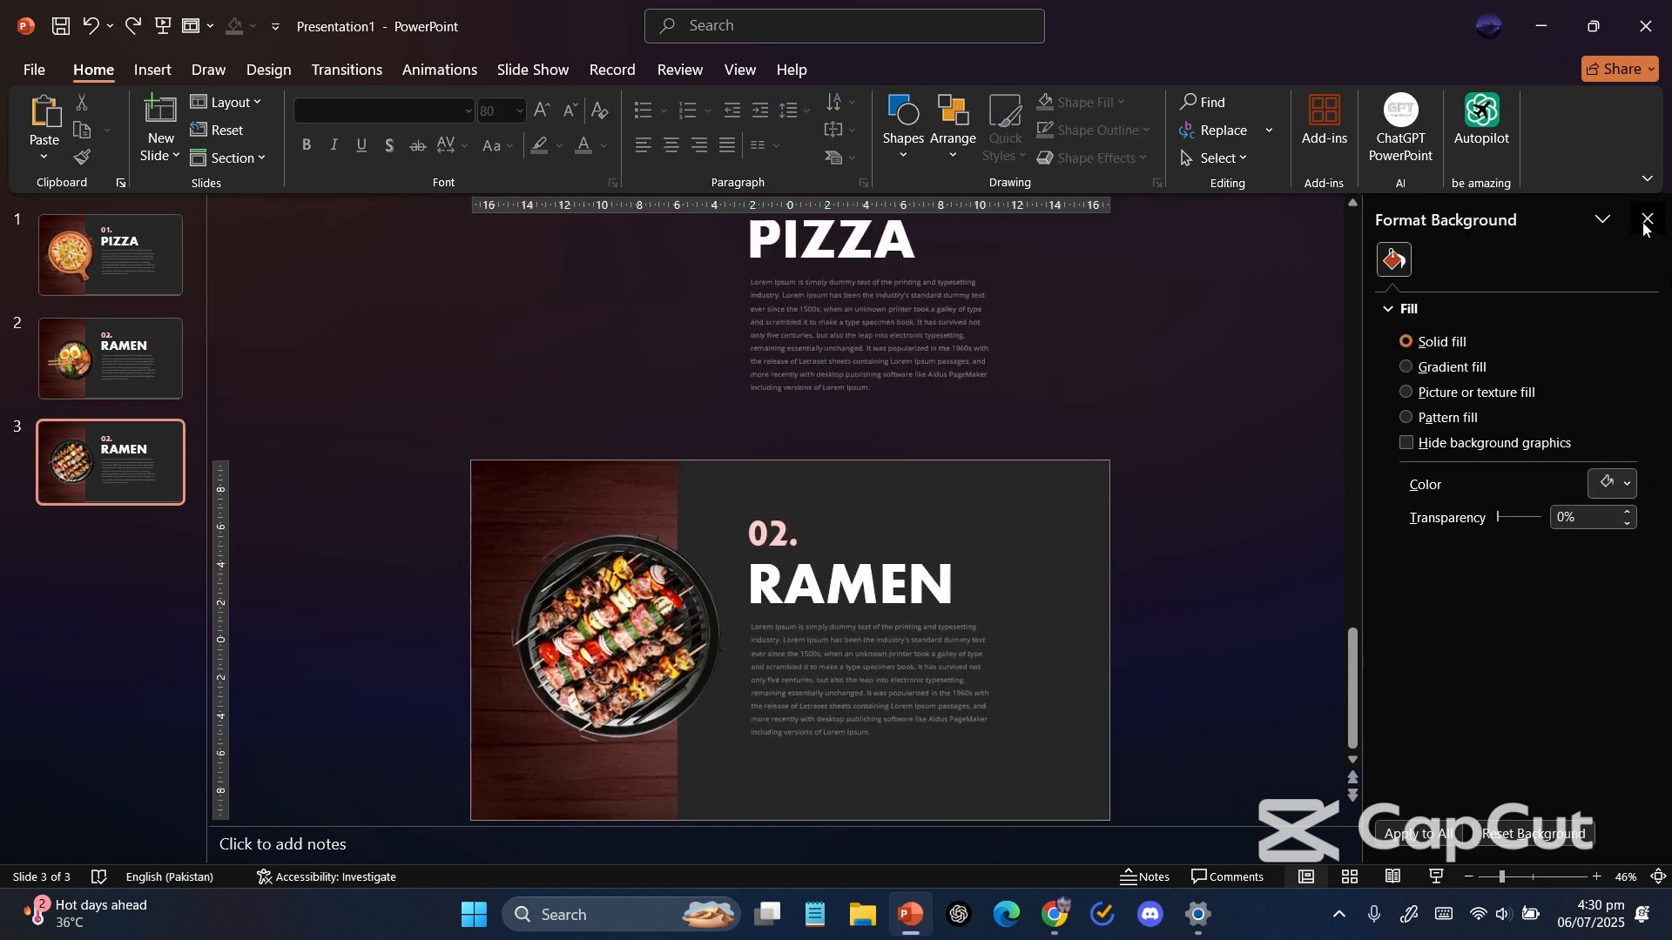
pyautogui.click(1645, 223)
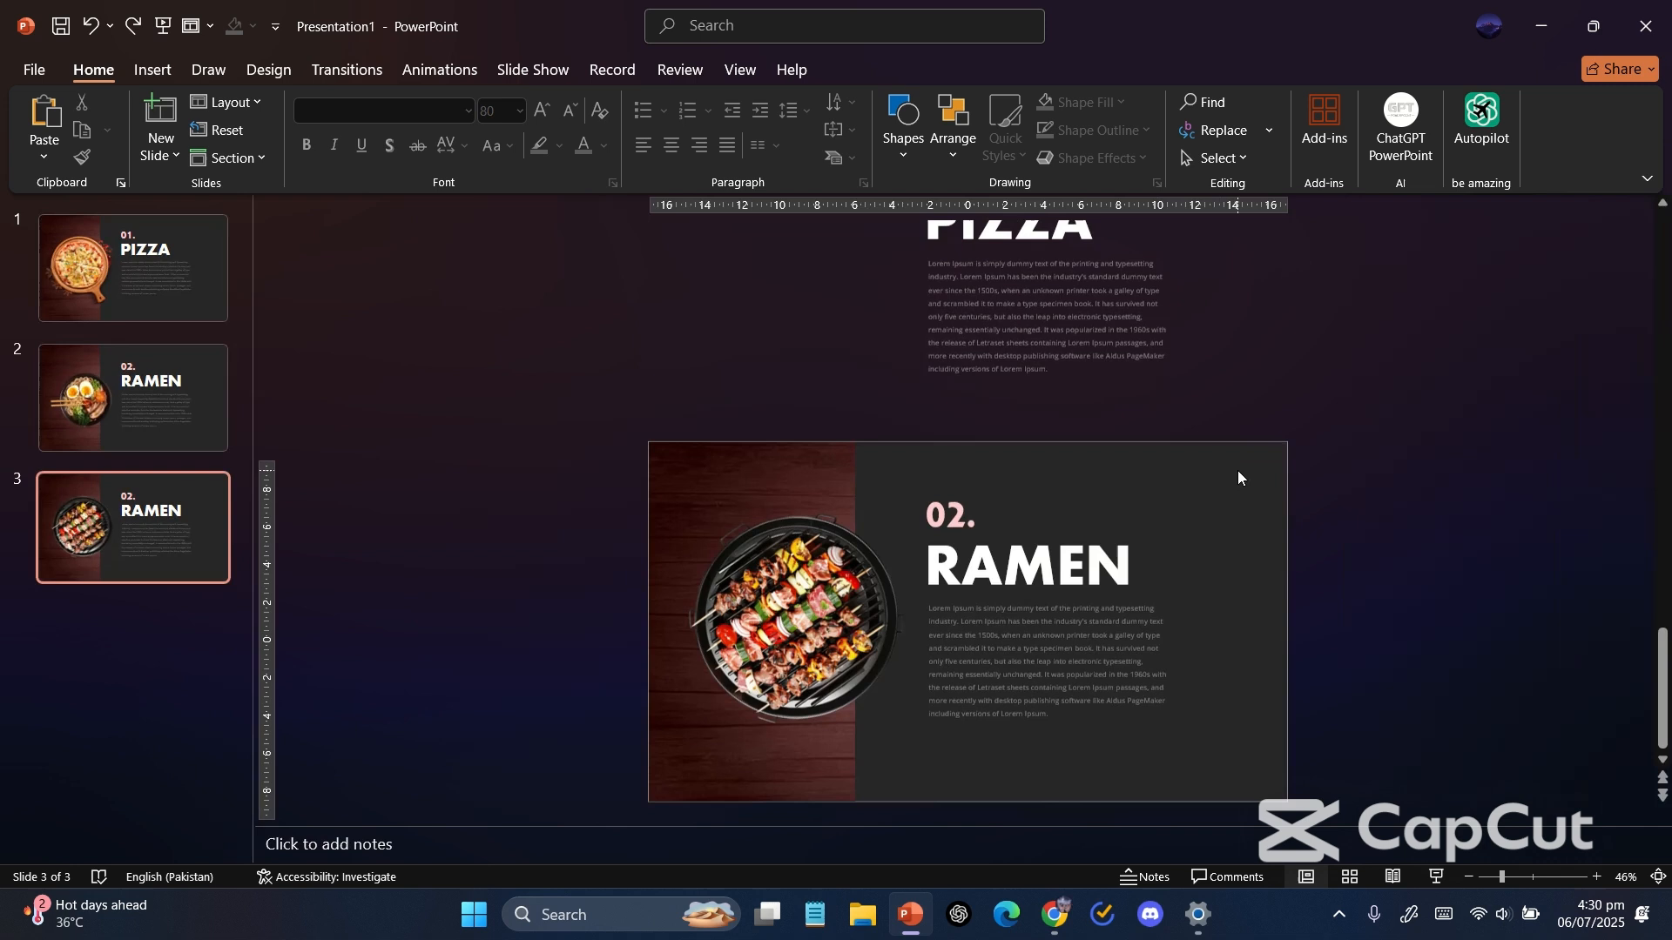
# Ungroup and regroup the PIZZA and RAMEN text boxes on slide 3 into one group.
pyautogui.click(1106, 742)
pyautogui.hotkey('ctrl', 'shift', 'g')
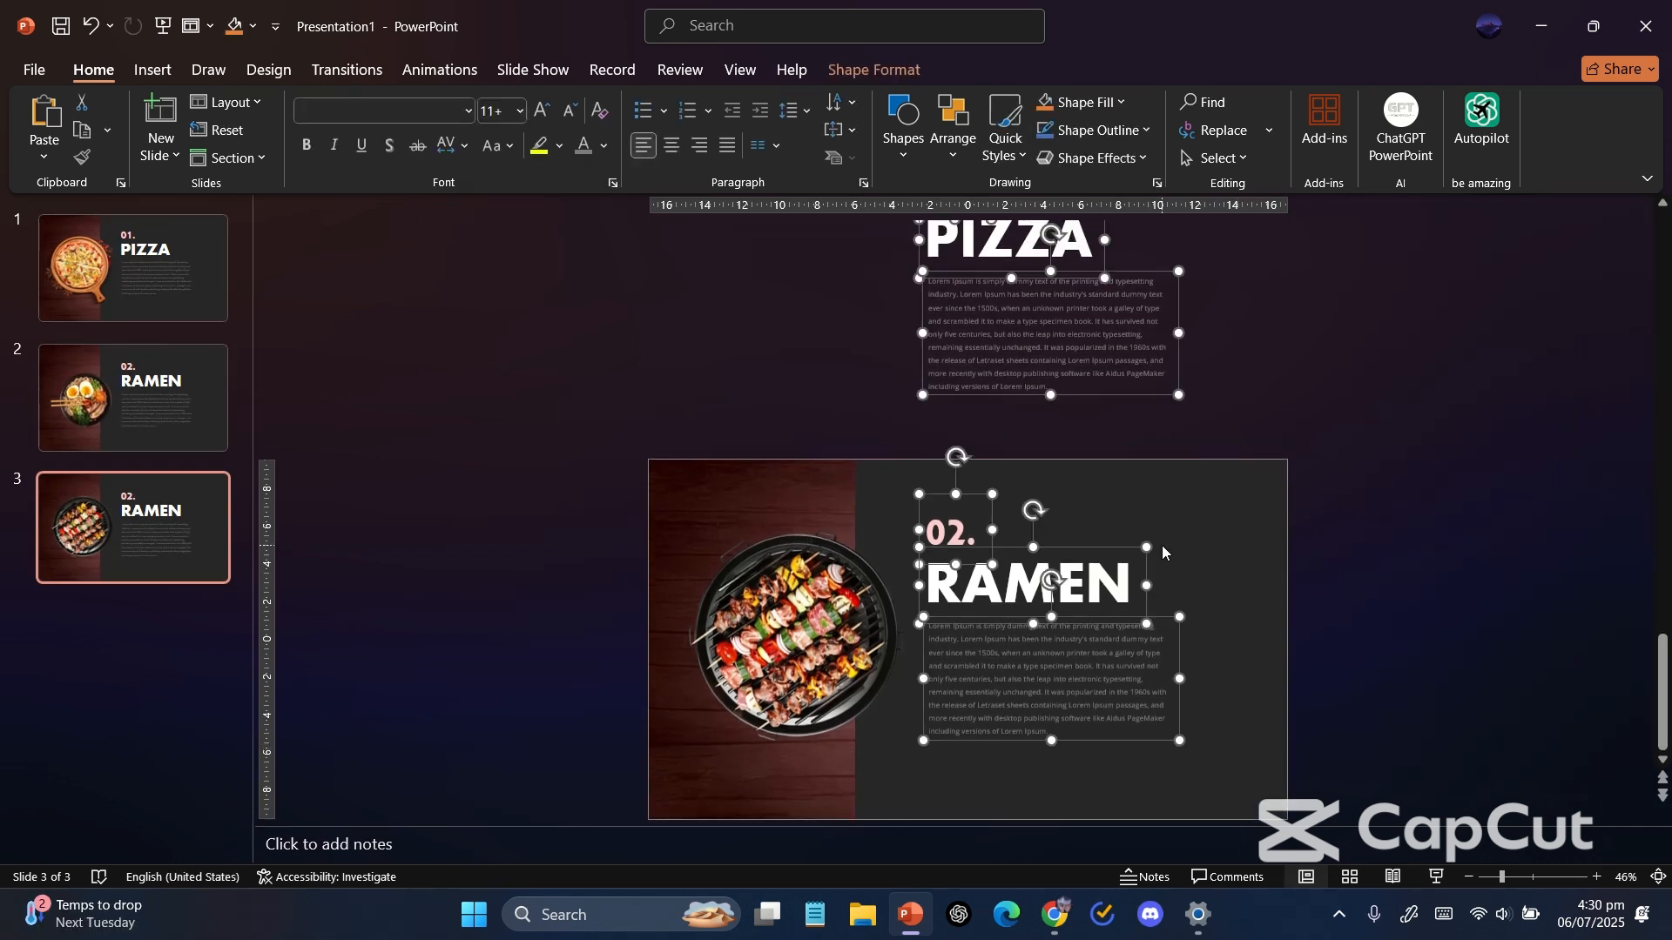
pyautogui.click(1293, 644)
pyautogui.moveTo(1247, 773); pyautogui.dragTo(860, 474)
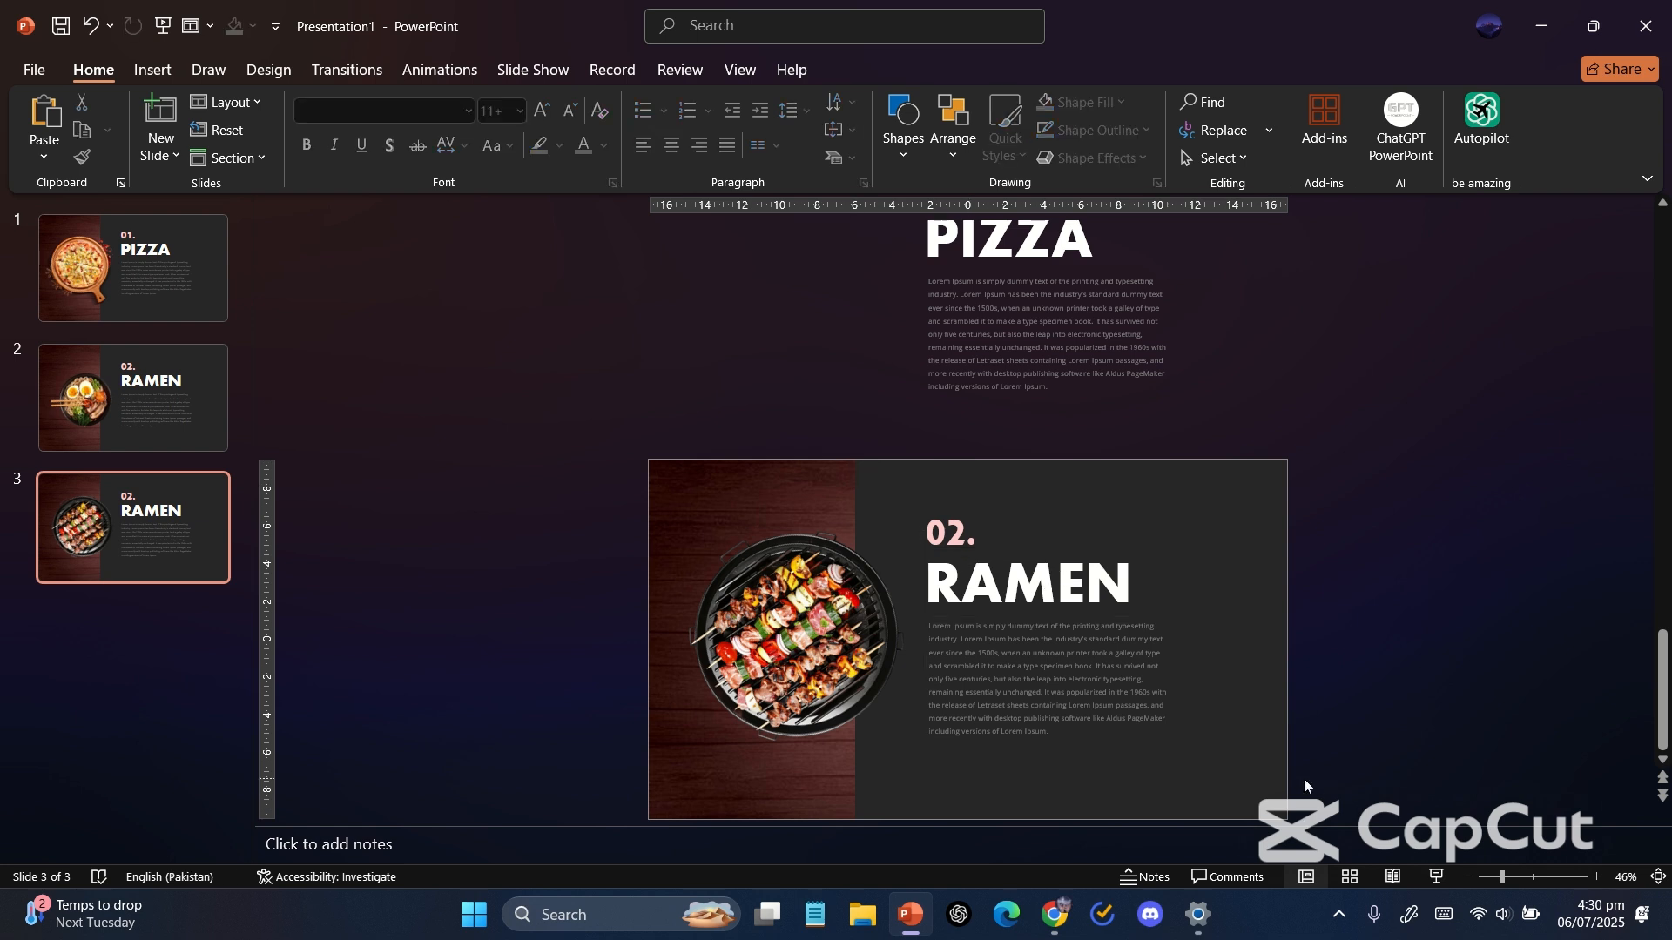
pyautogui.moveTo(1304, 778); pyautogui.dragTo(894, 142)
pyautogui.scroll(-3, 910, 289)
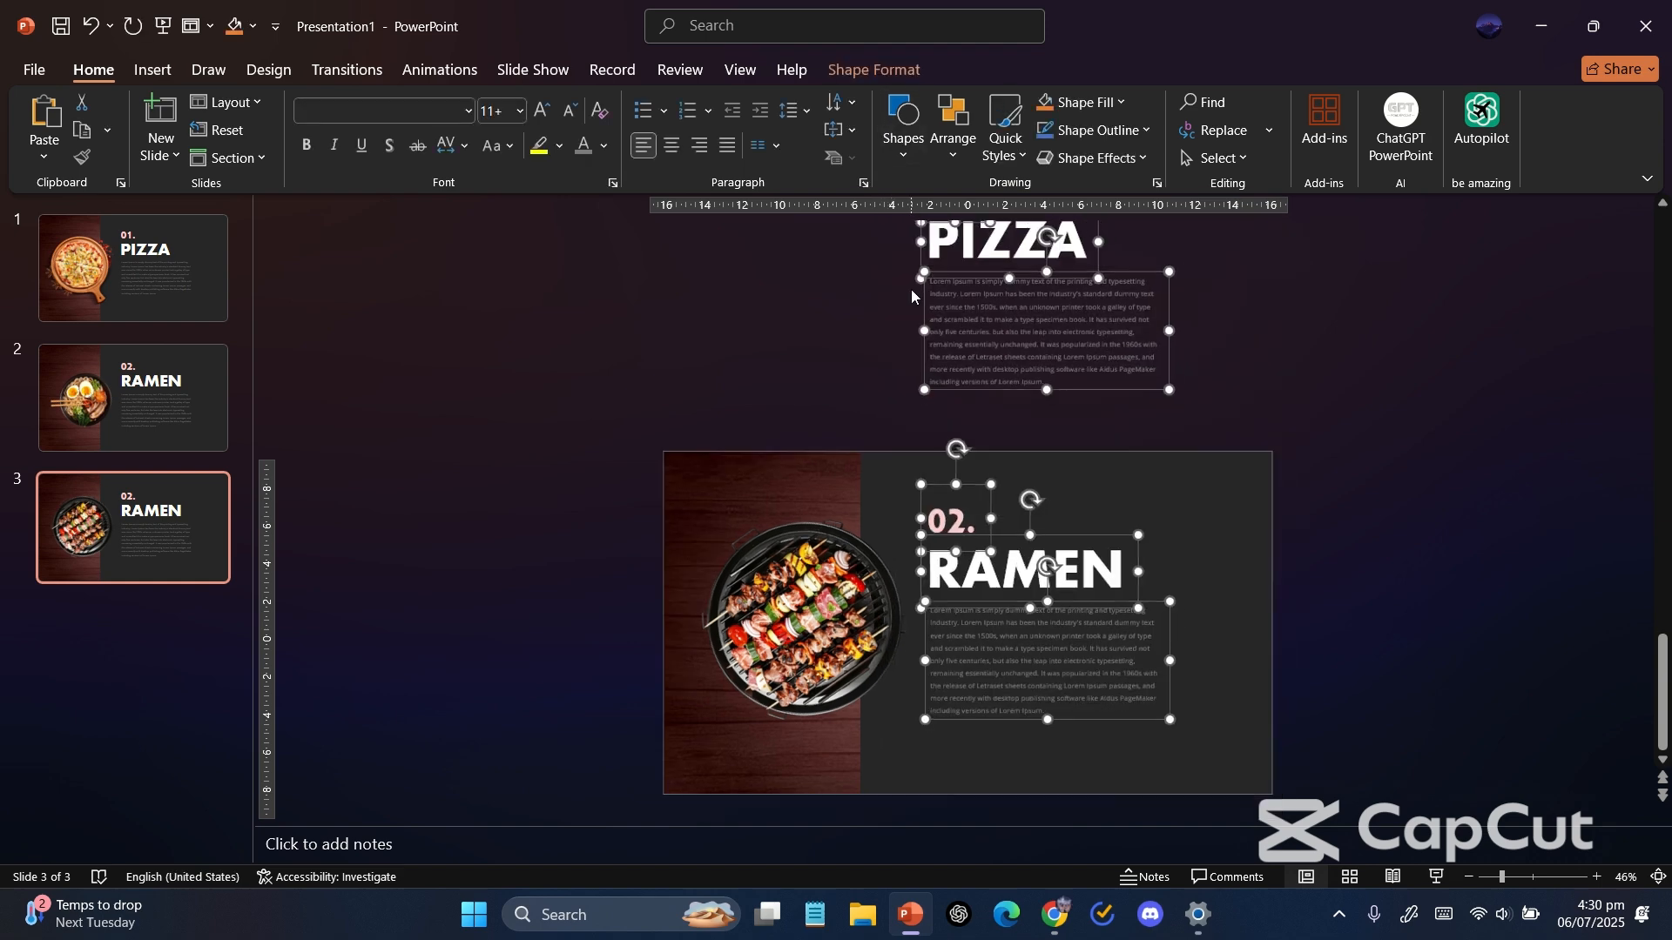
pyautogui.hotkey('ctrl', 'g')
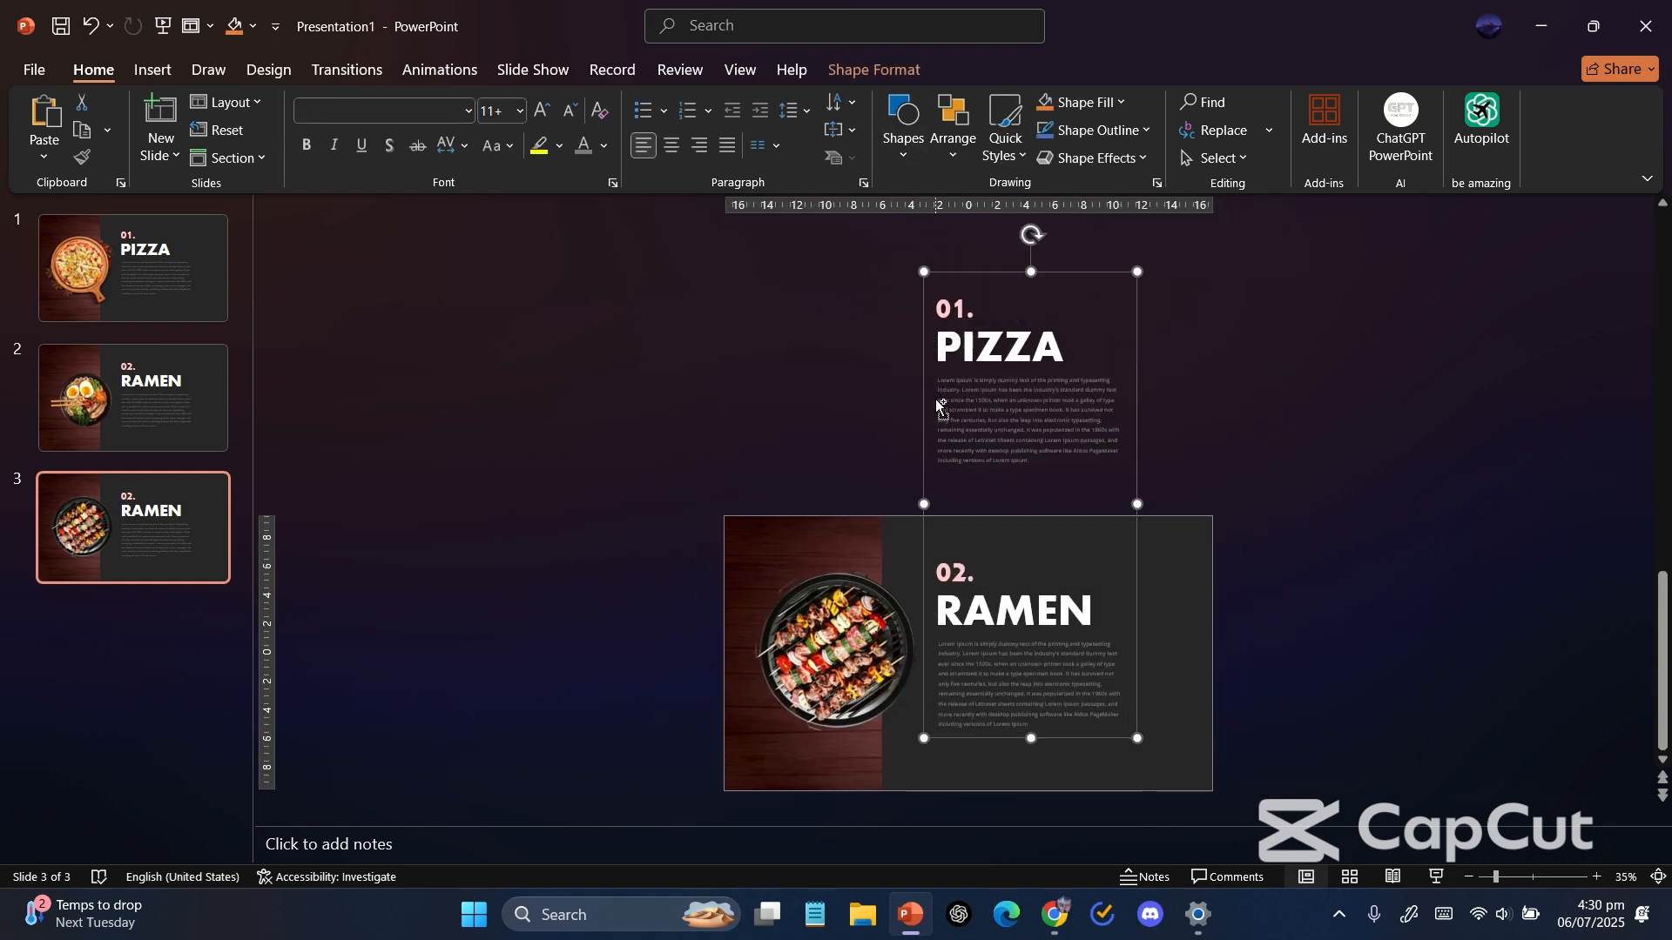
# Shift the text group up so RAMEN sits above slide 3, then paste a copy of the dish text onto the slide.
pyautogui.moveTo(923, 400); pyautogui.dragTo(935, 190)
pyautogui.moveTo(923, 390); pyautogui.dragTo(931, 275)
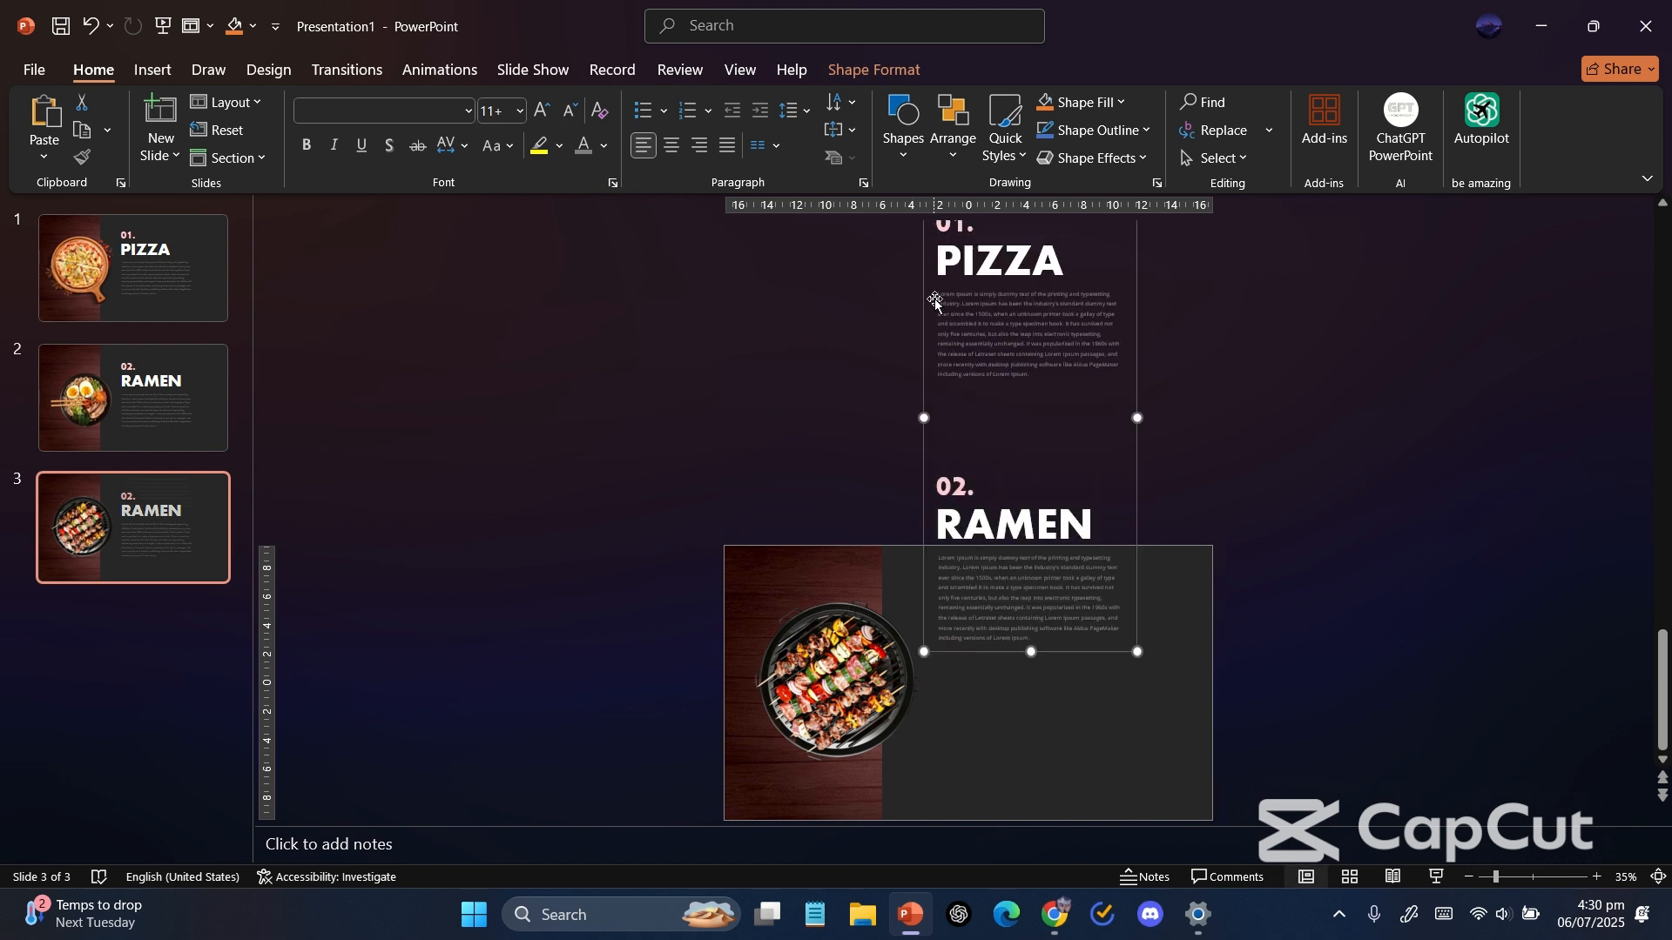
pyautogui.moveTo(923, 386); pyautogui.dragTo(929, 254)
pyautogui.click(995, 685)
pyautogui.hotkey('ctrl', 'v')
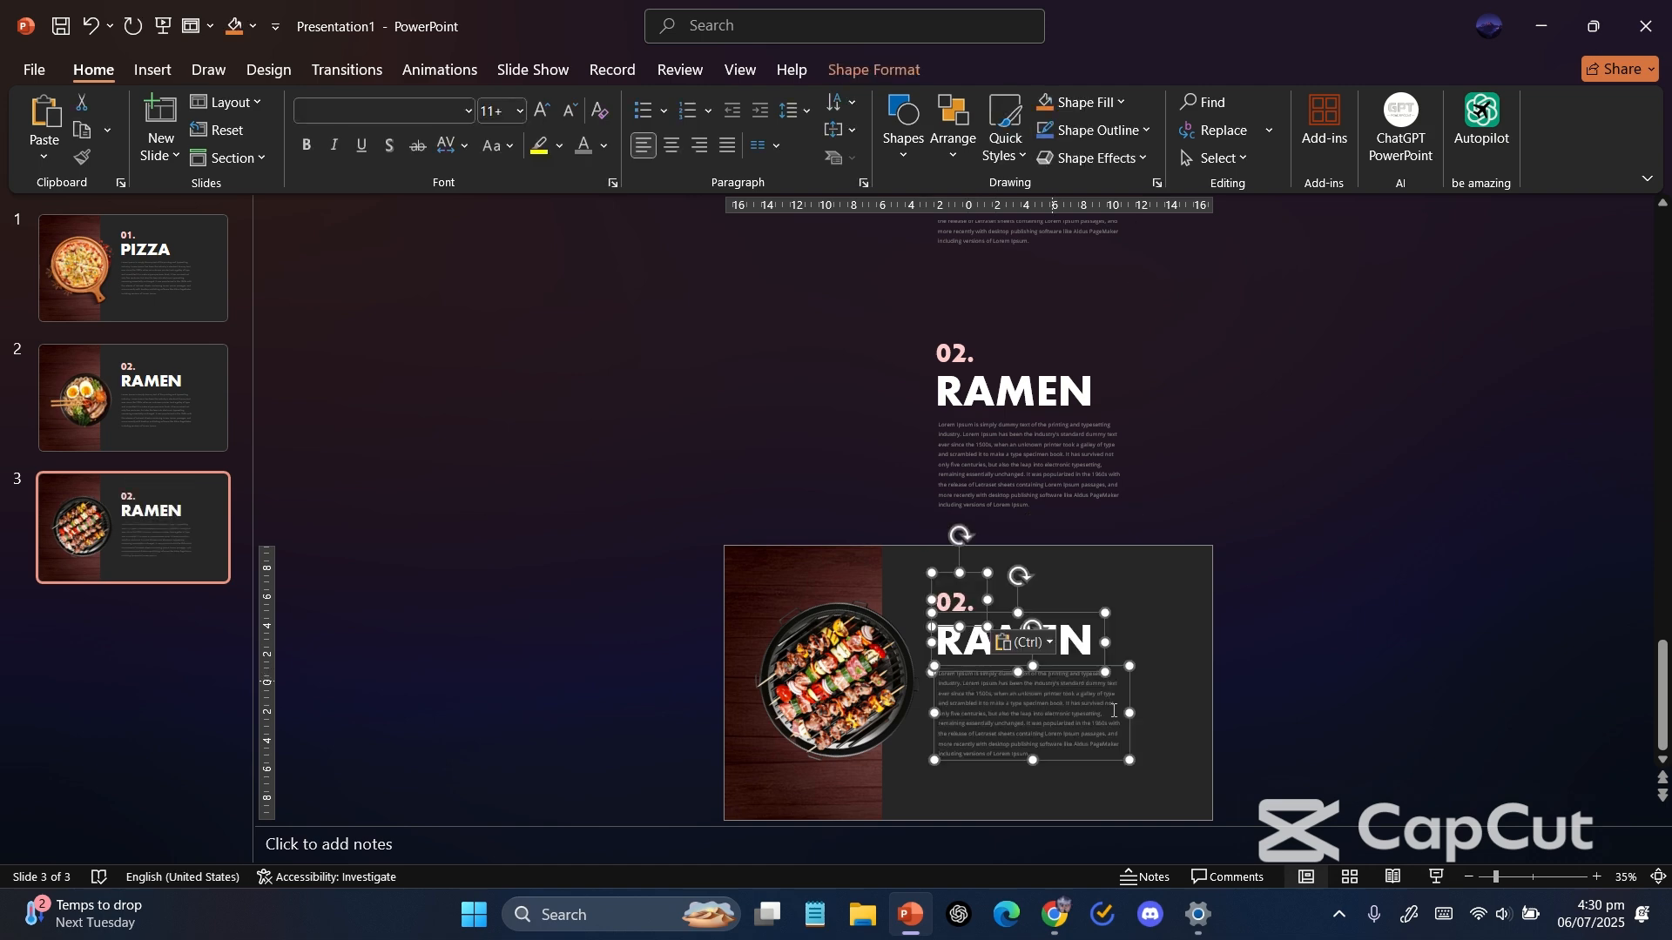
# Change the pasted number to 03. and the dish title to BBQ.
pyautogui.click(969, 601)
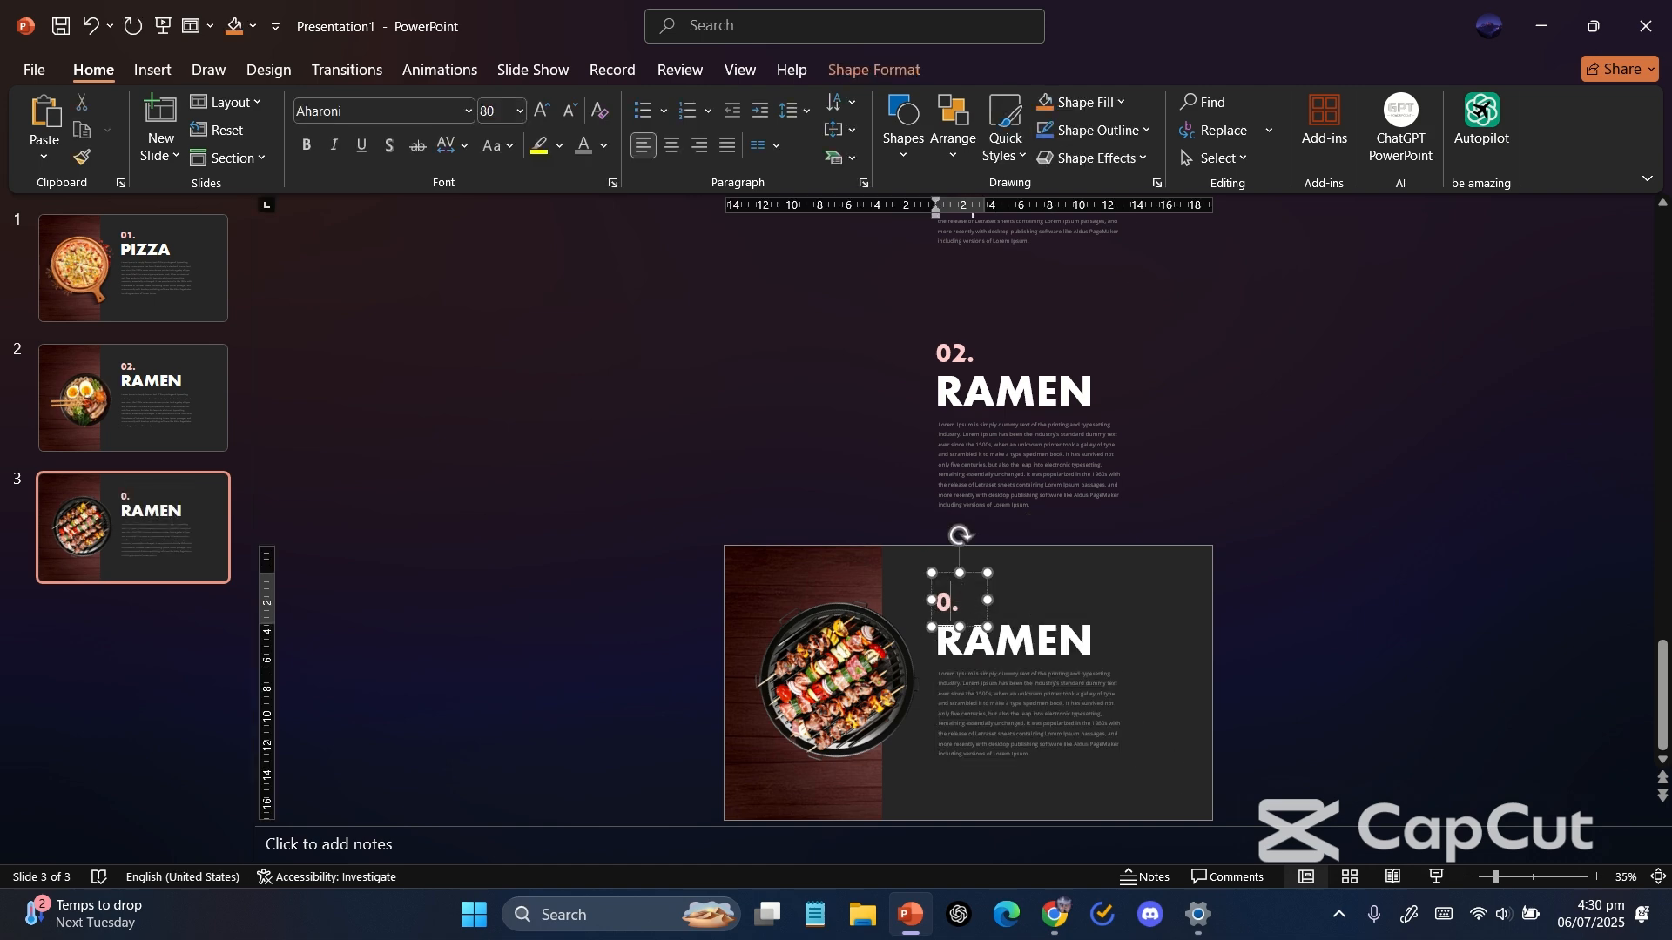
pyautogui.write('3')
pyautogui.keyDown('ctrl'); pyautogui.scroll(3, 949, 601); pyautogui.keyUp('ctrl')
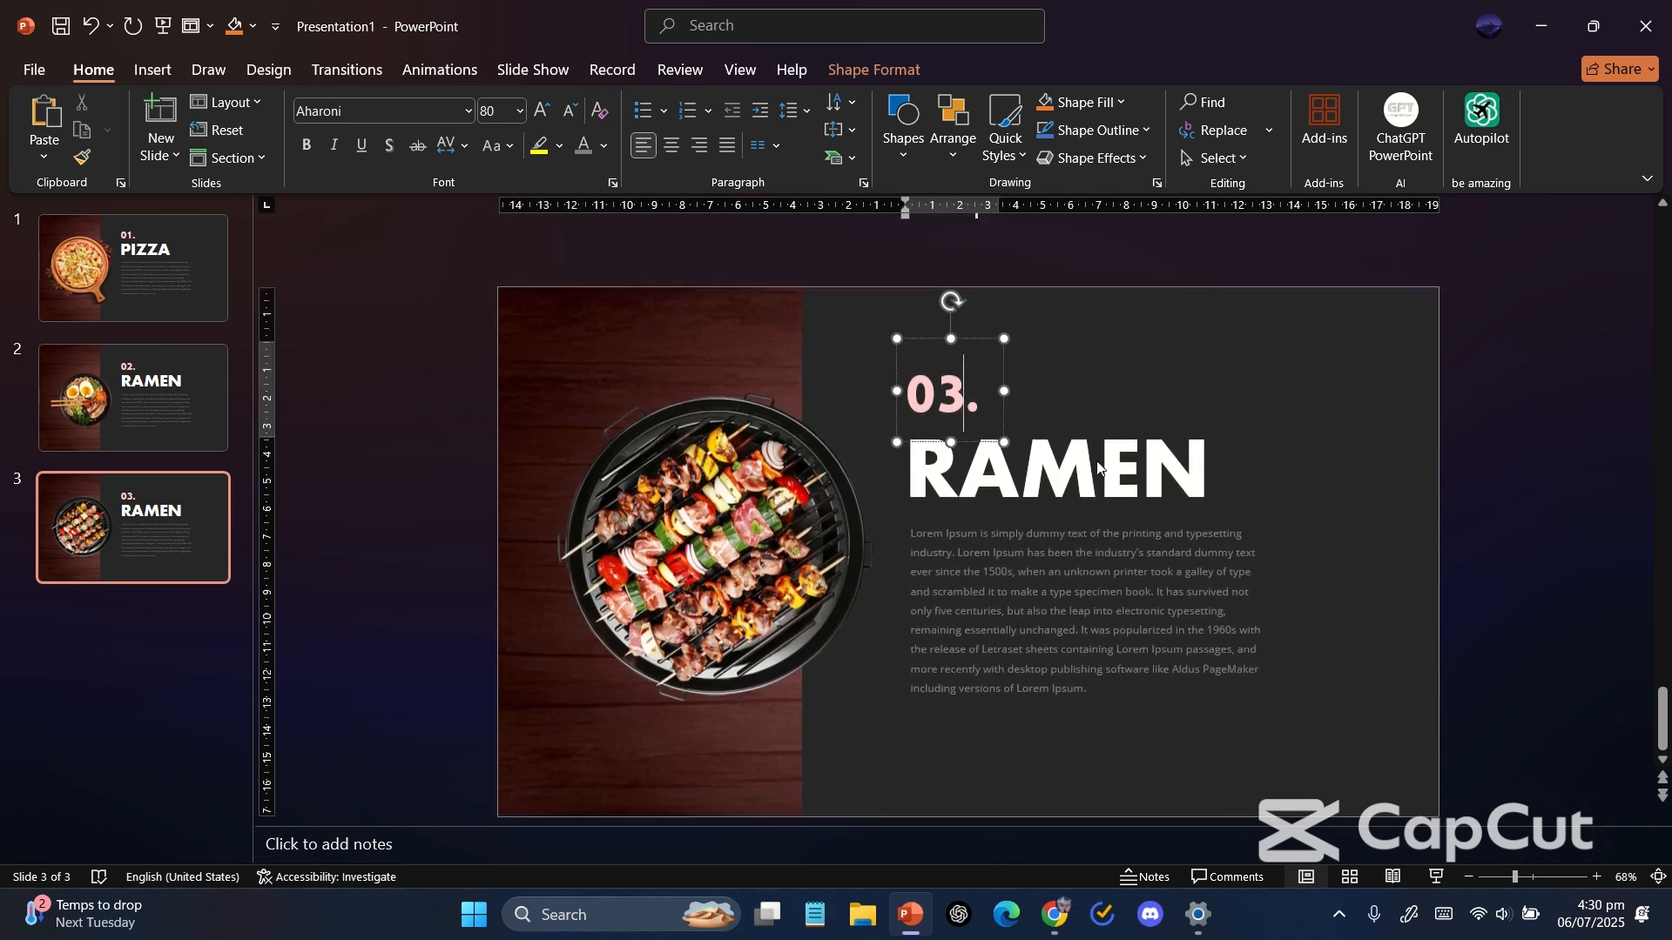
pyautogui.doubleClick(1096, 462)
pyautogui.write('BBQ')
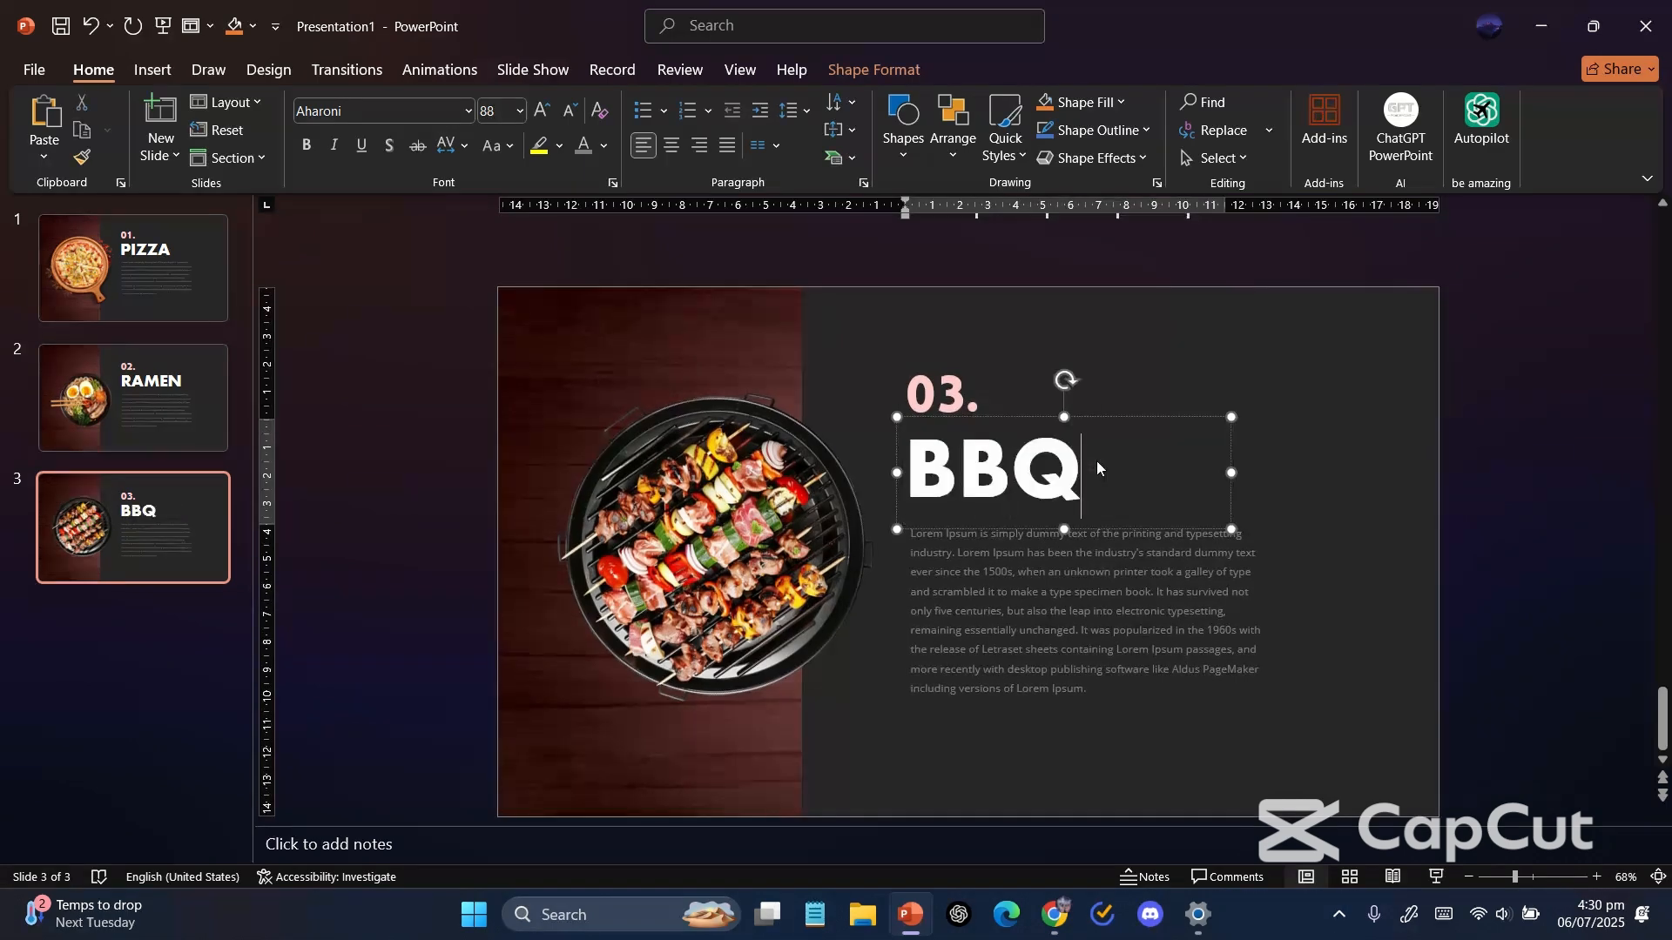
# Group the PIZZA, RAMEN and BBQ text boxes on slide 3 and copy the group.
pyautogui.click(1421, 516)
pyautogui.scroll(-3, 1421, 515)
pyautogui.moveTo(1232, 771); pyautogui.dragTo(901, 30)
pyautogui.press('super+d')
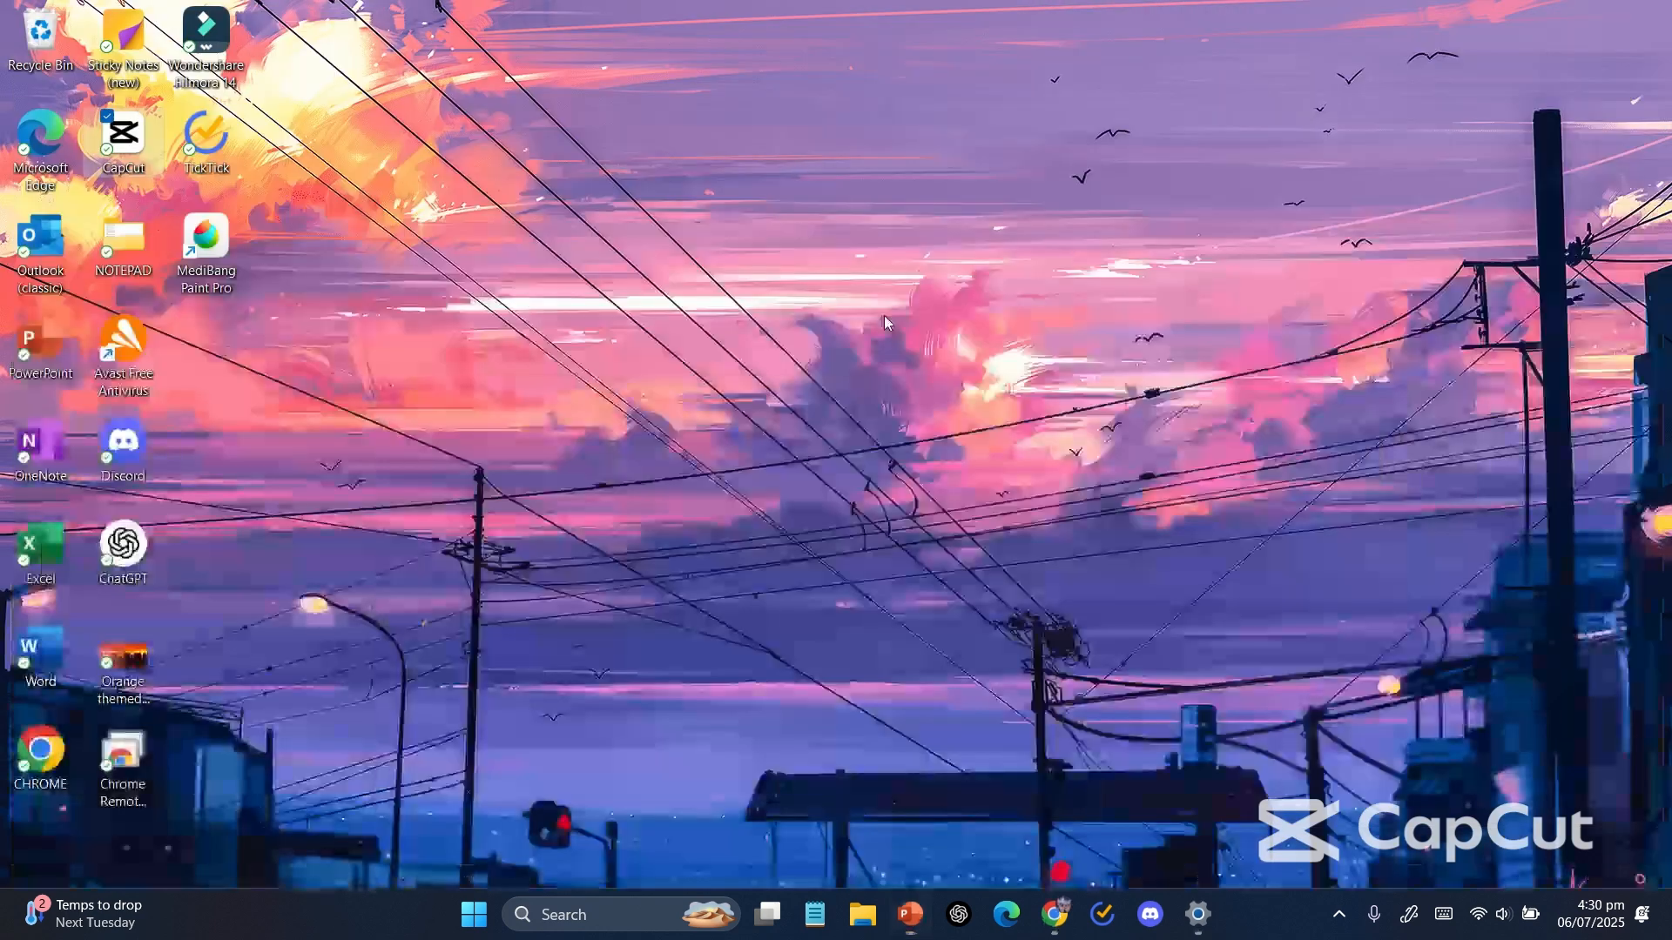
pyautogui.click(923, 906)
pyautogui.scroll(-2, 963, 391)
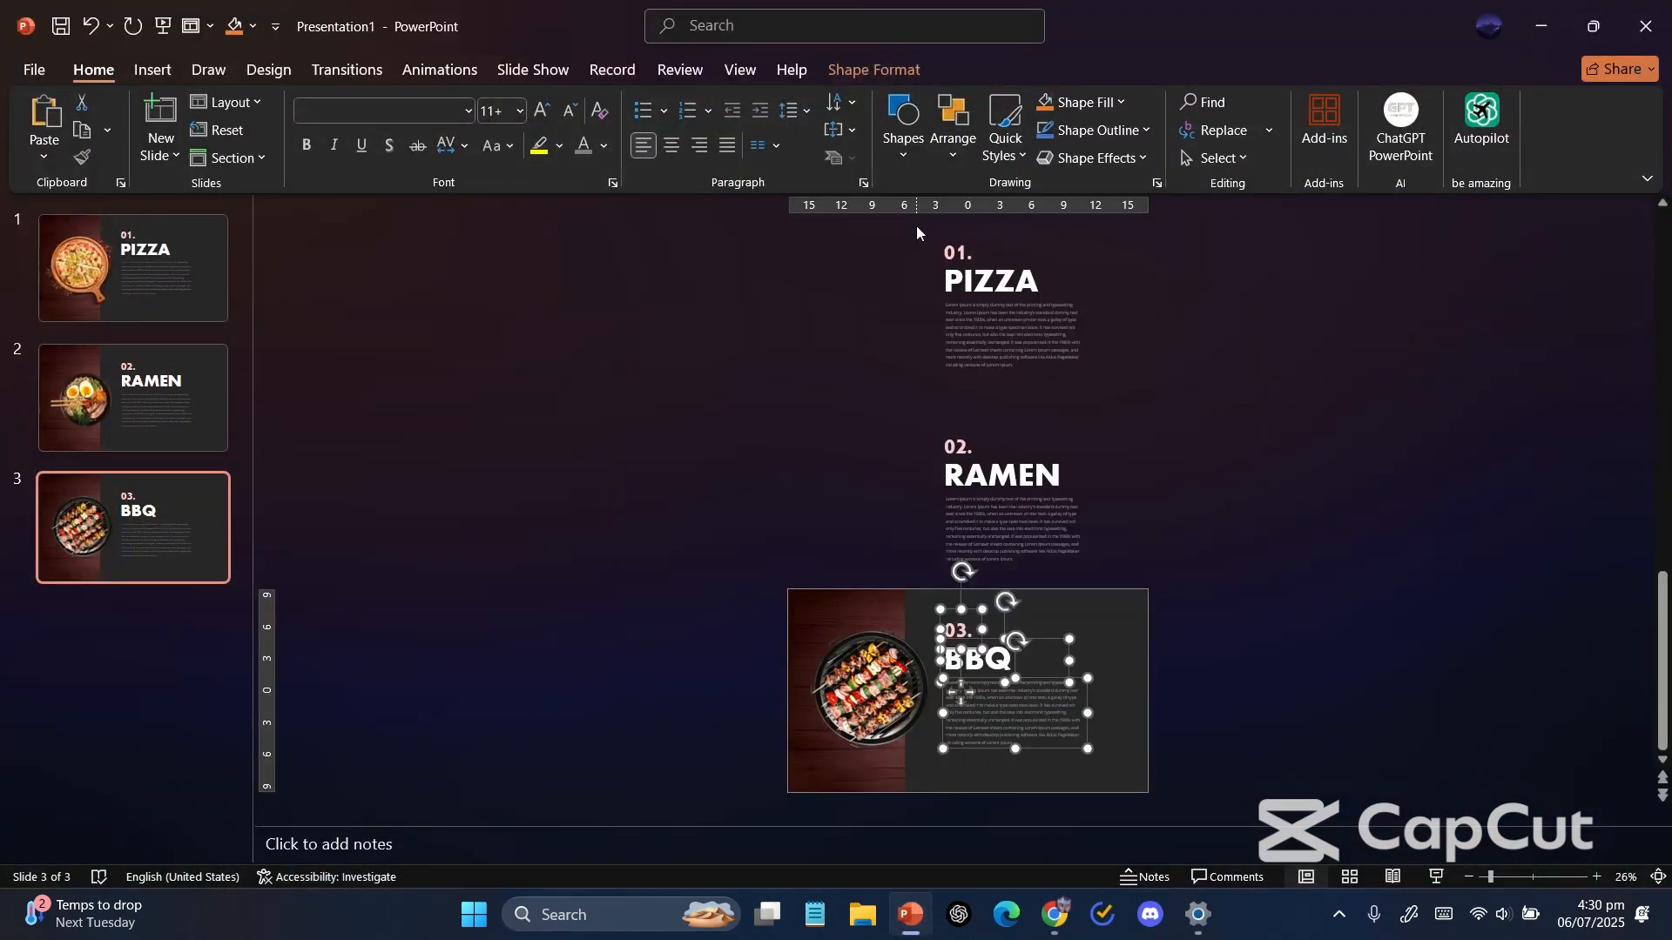
pyautogui.moveTo(916, 226); pyautogui.dragTo(1153, 789)
pyautogui.hotkey('ctrl', 'g')
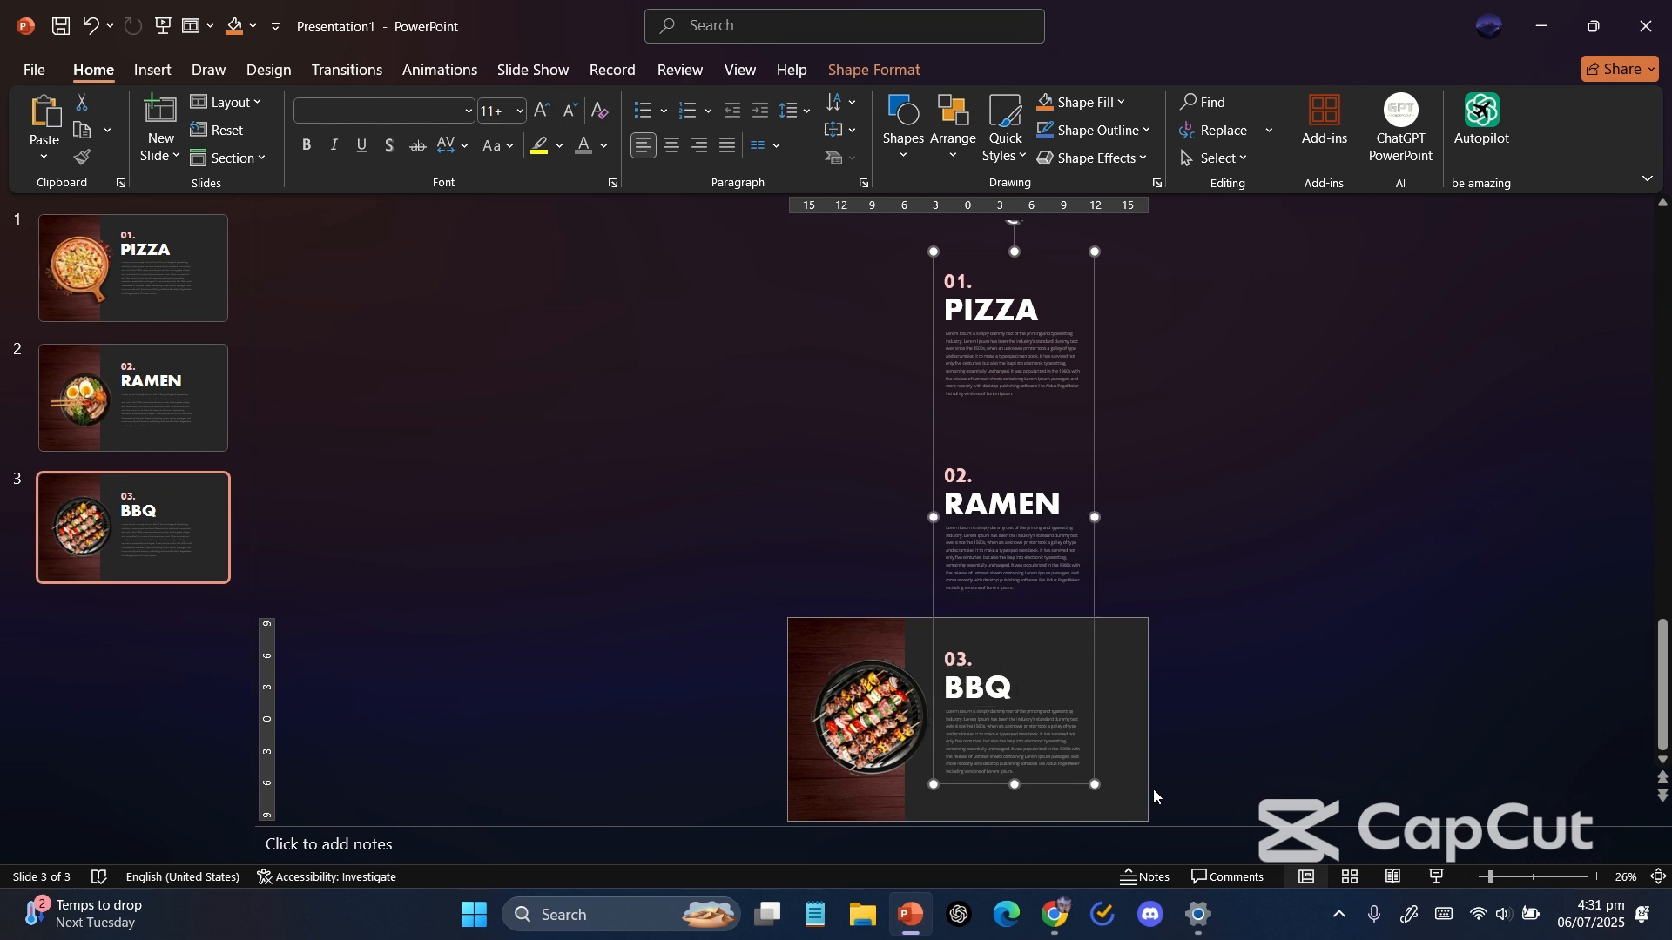
pyautogui.hotkey('ctrl', 'z')
# Replace the text group on slide 2 with the copied group and move it down so RAMEN sits on the slide.
pyautogui.click(175, 426)
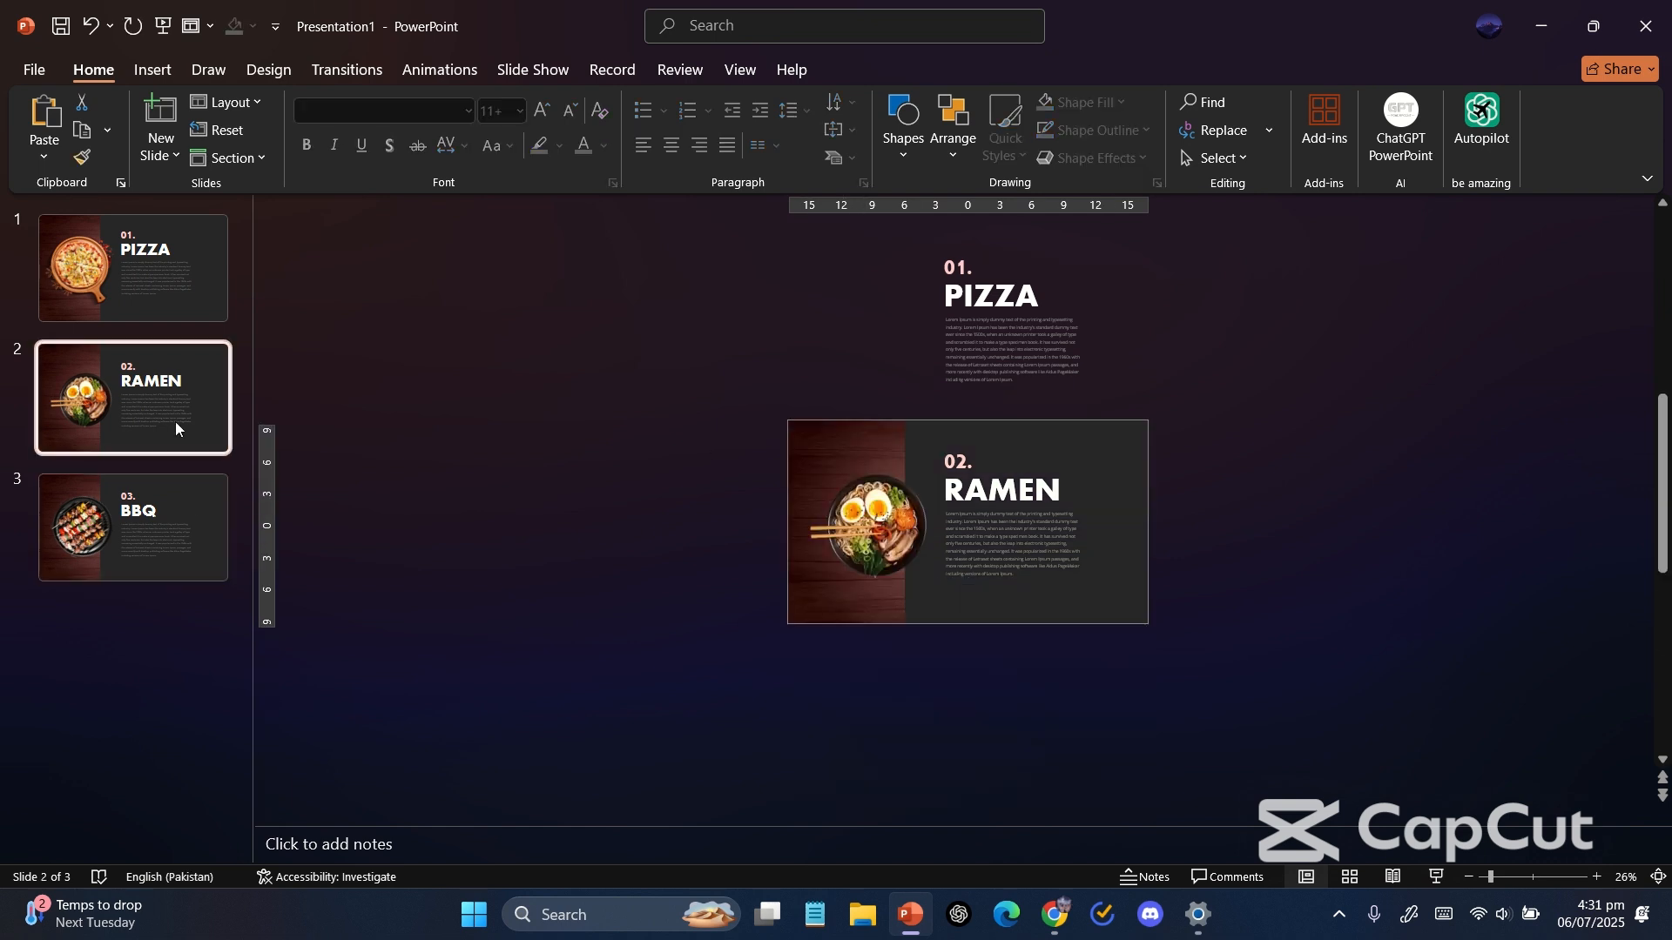
pyautogui.click(935, 359)
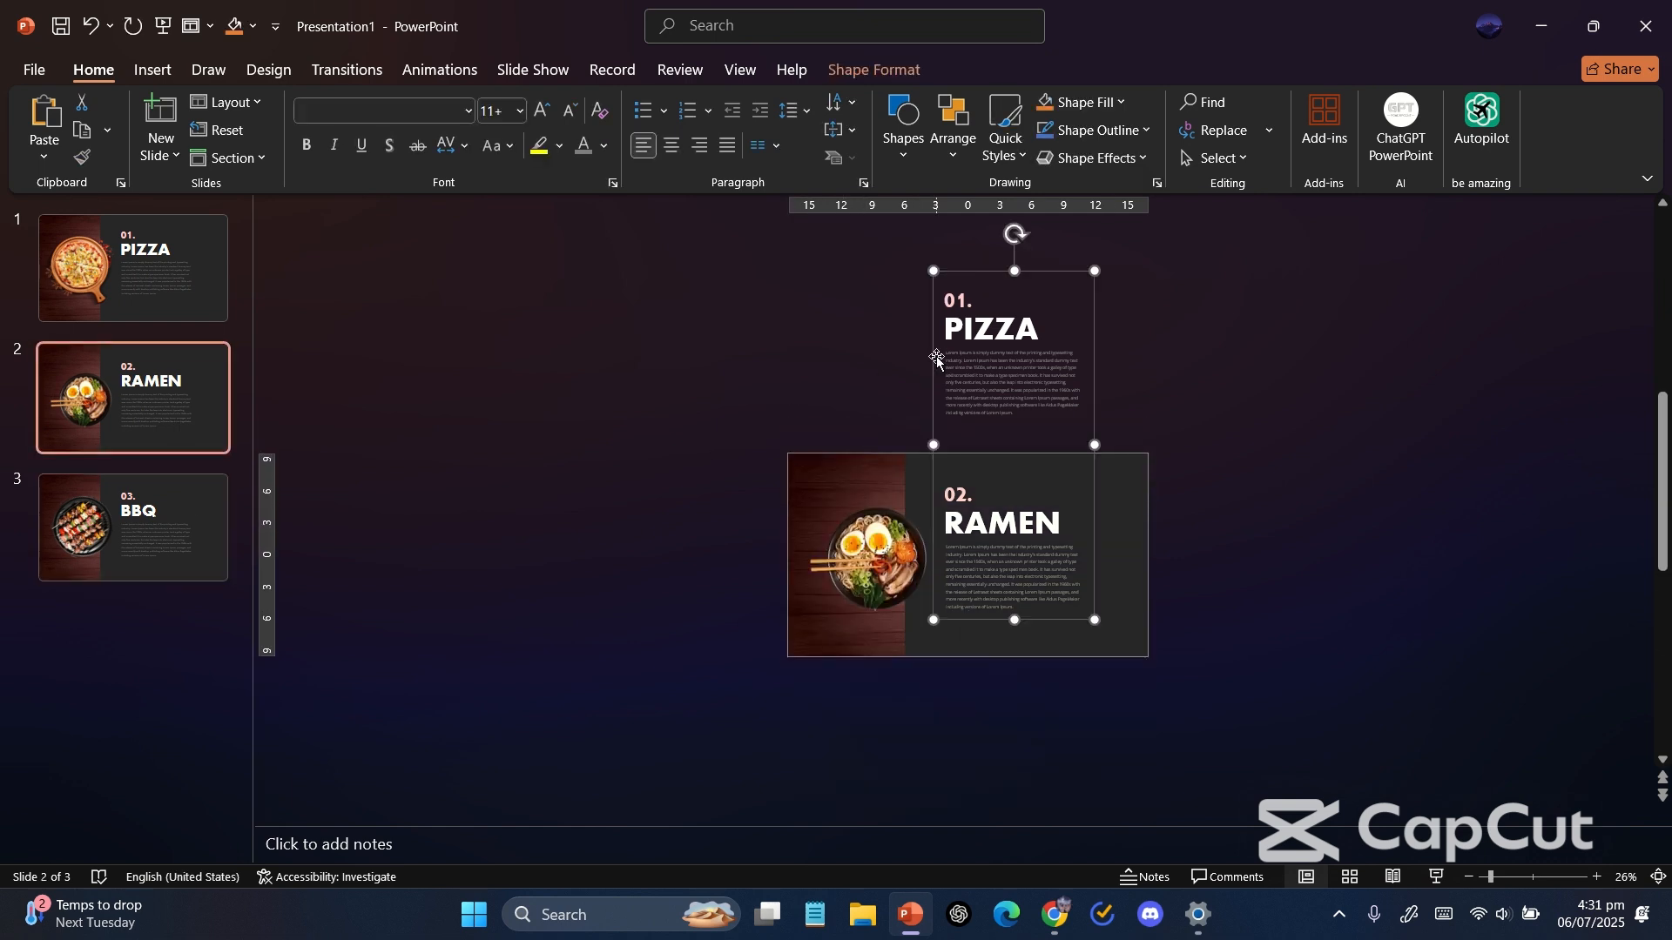
pyautogui.press('Delete')
pyautogui.hotkey('ctrl', 'v')
pyautogui.moveTo(936, 380); pyautogui.dragTo(937, 567)
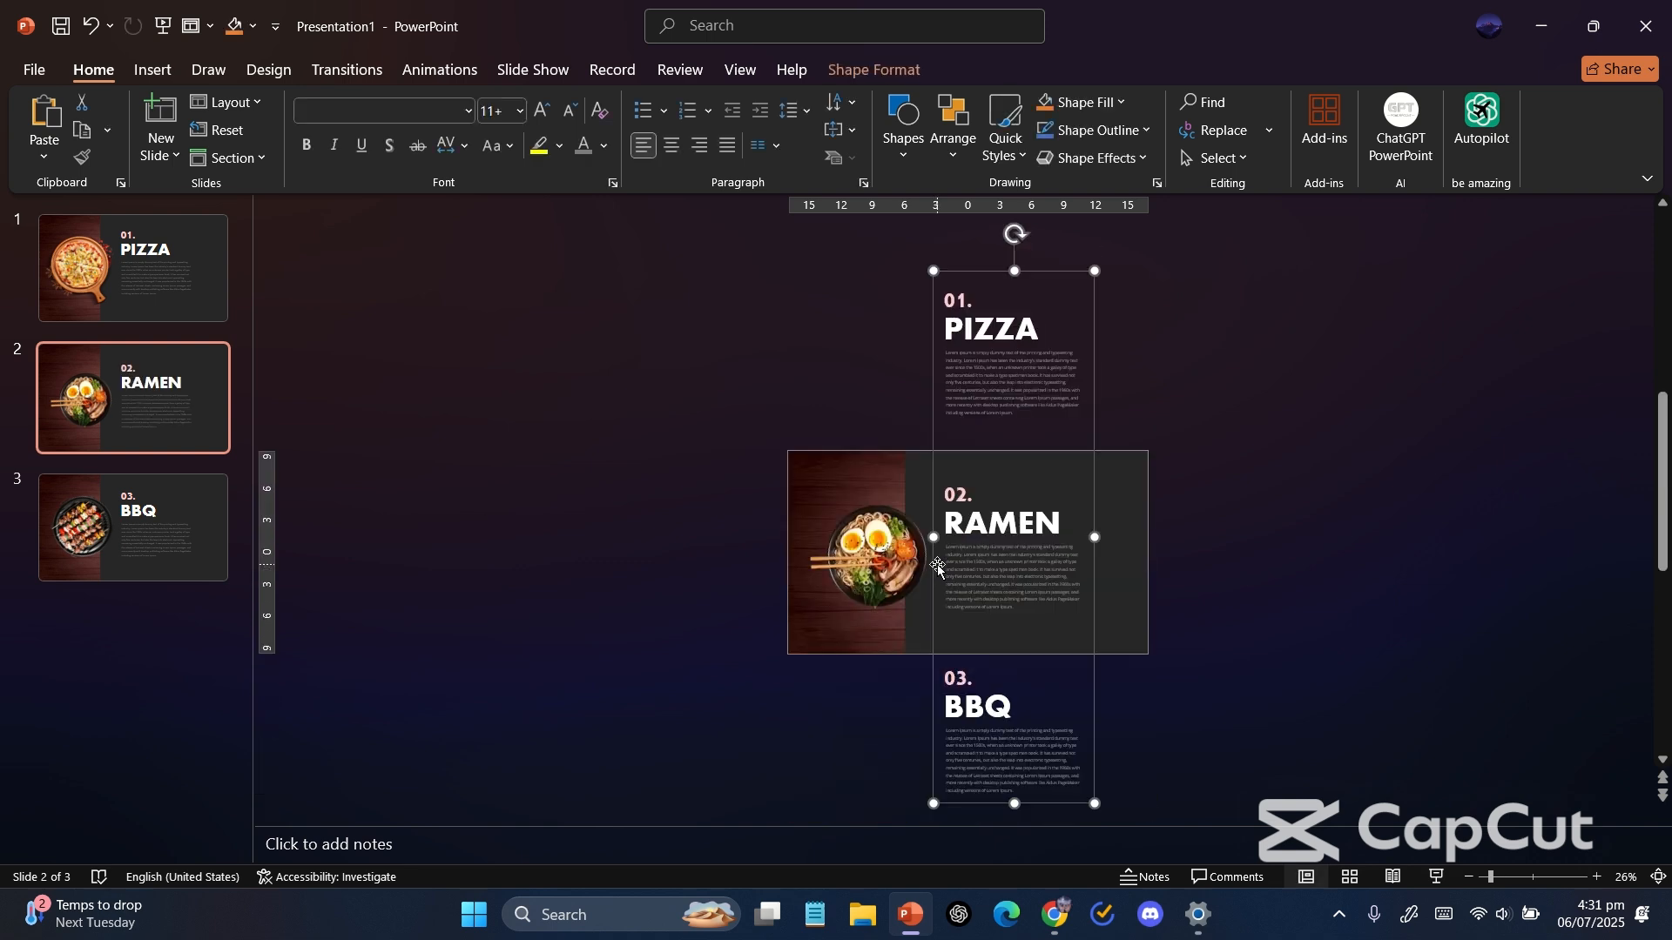
# Replace the text on slide 1 with the copied group and position it so PIZZA sits on the slide.
pyautogui.click(162, 315)
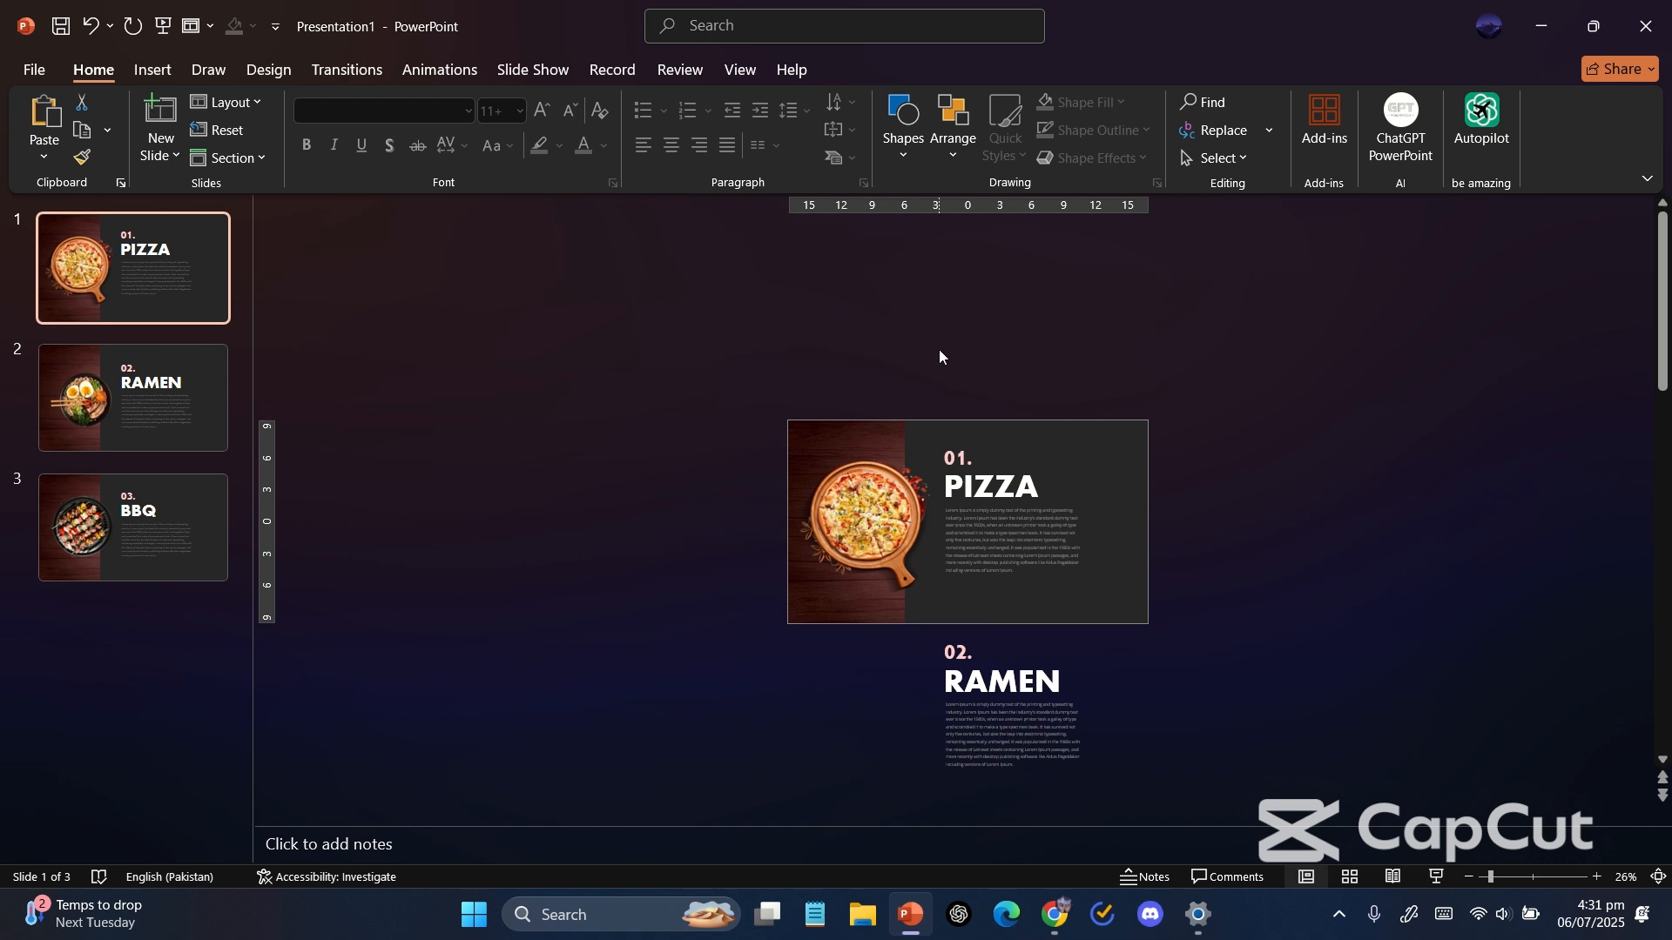
pyautogui.moveTo(939, 348); pyautogui.dragTo(1100, 824)
pyautogui.press('Delete')
pyautogui.hotkey('ctrl', 'v')
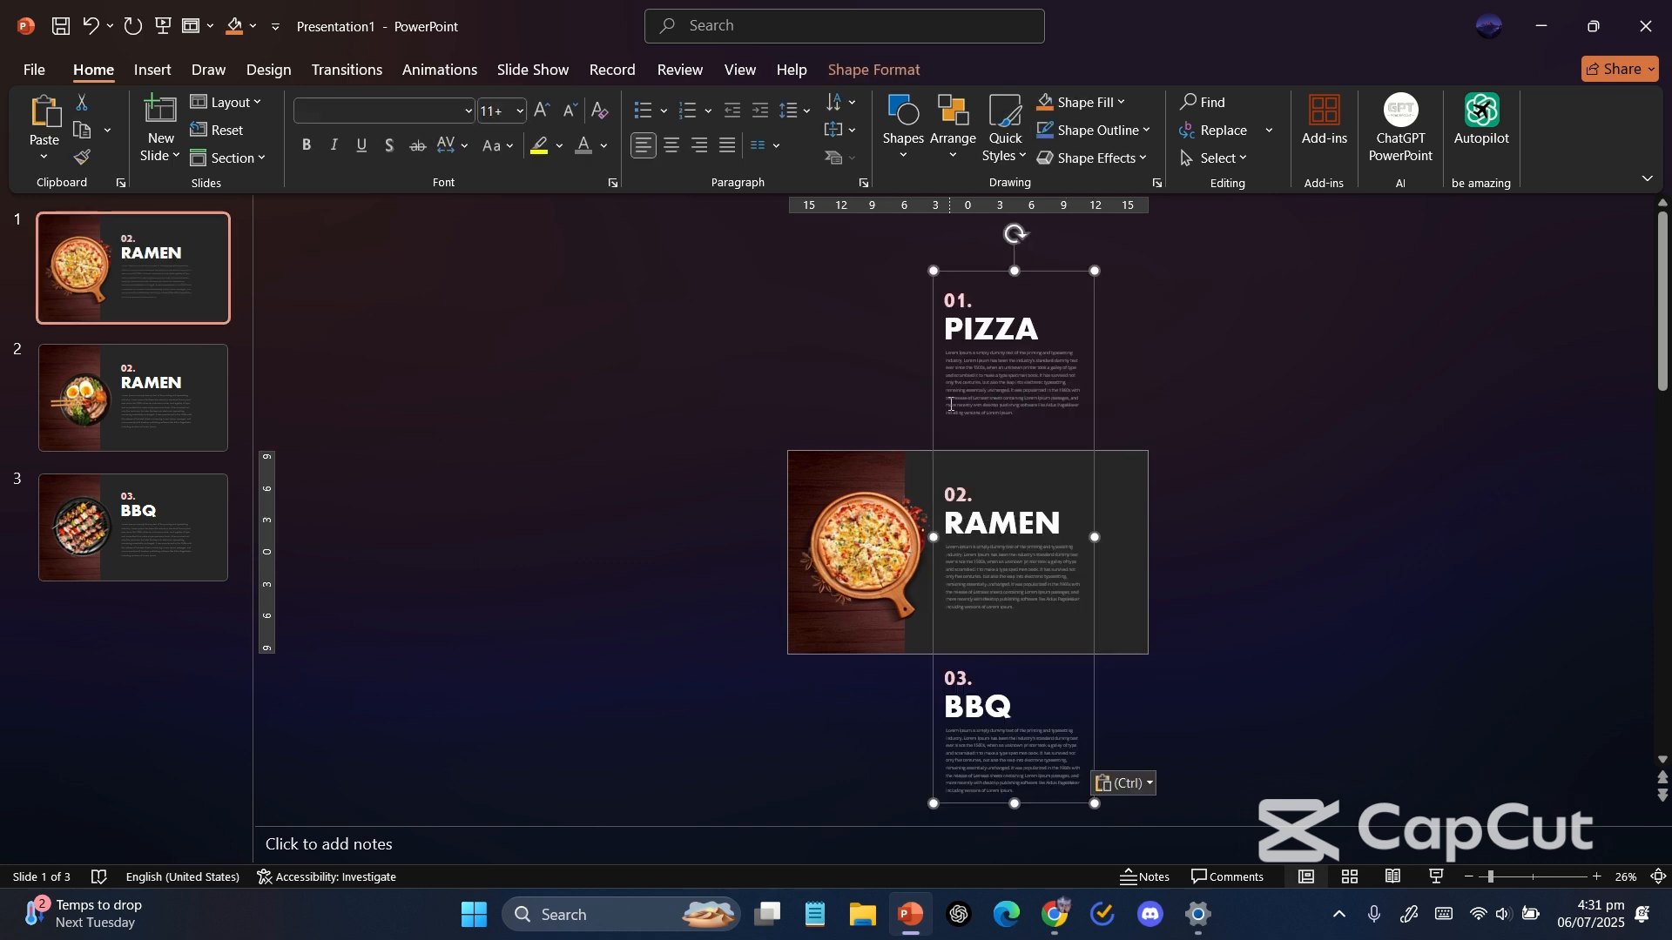
pyautogui.moveTo(932, 411); pyautogui.dragTo(929, 610)
pyautogui.click(613, 368)
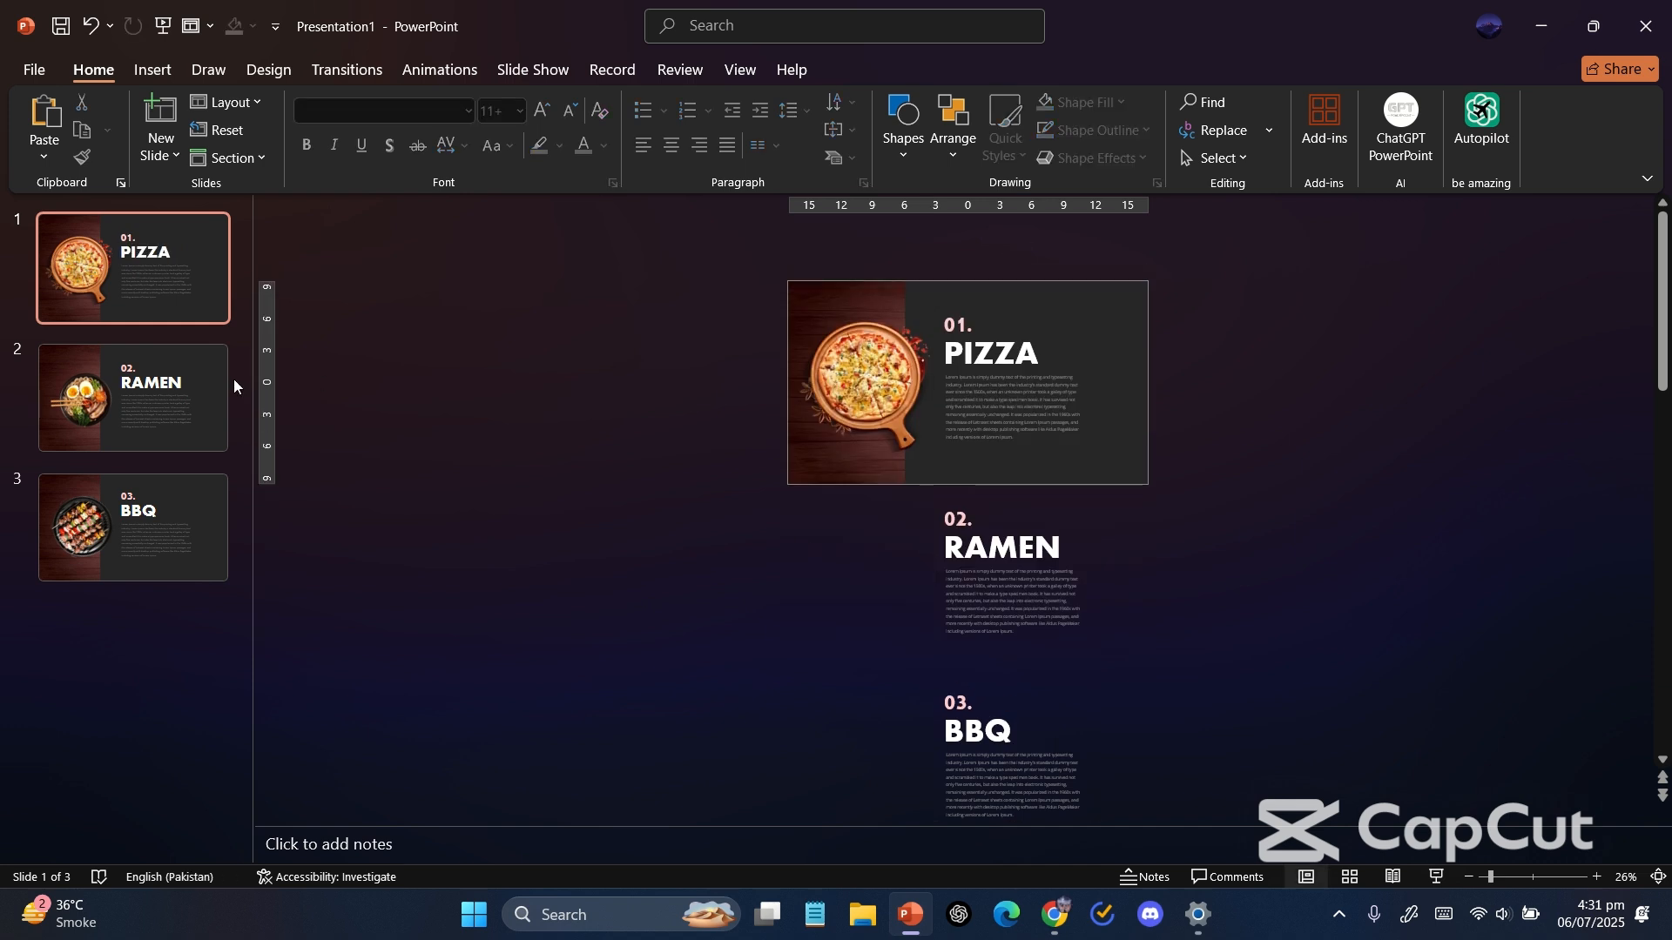
# Select all three slides and apply the Morph transition.
pyautogui.keyDown('shift'); pyautogui.click(189, 390); pyautogui.keyUp('shift')
pyautogui.keyDown('shift'); pyautogui.click(169, 538); pyautogui.keyUp('shift')
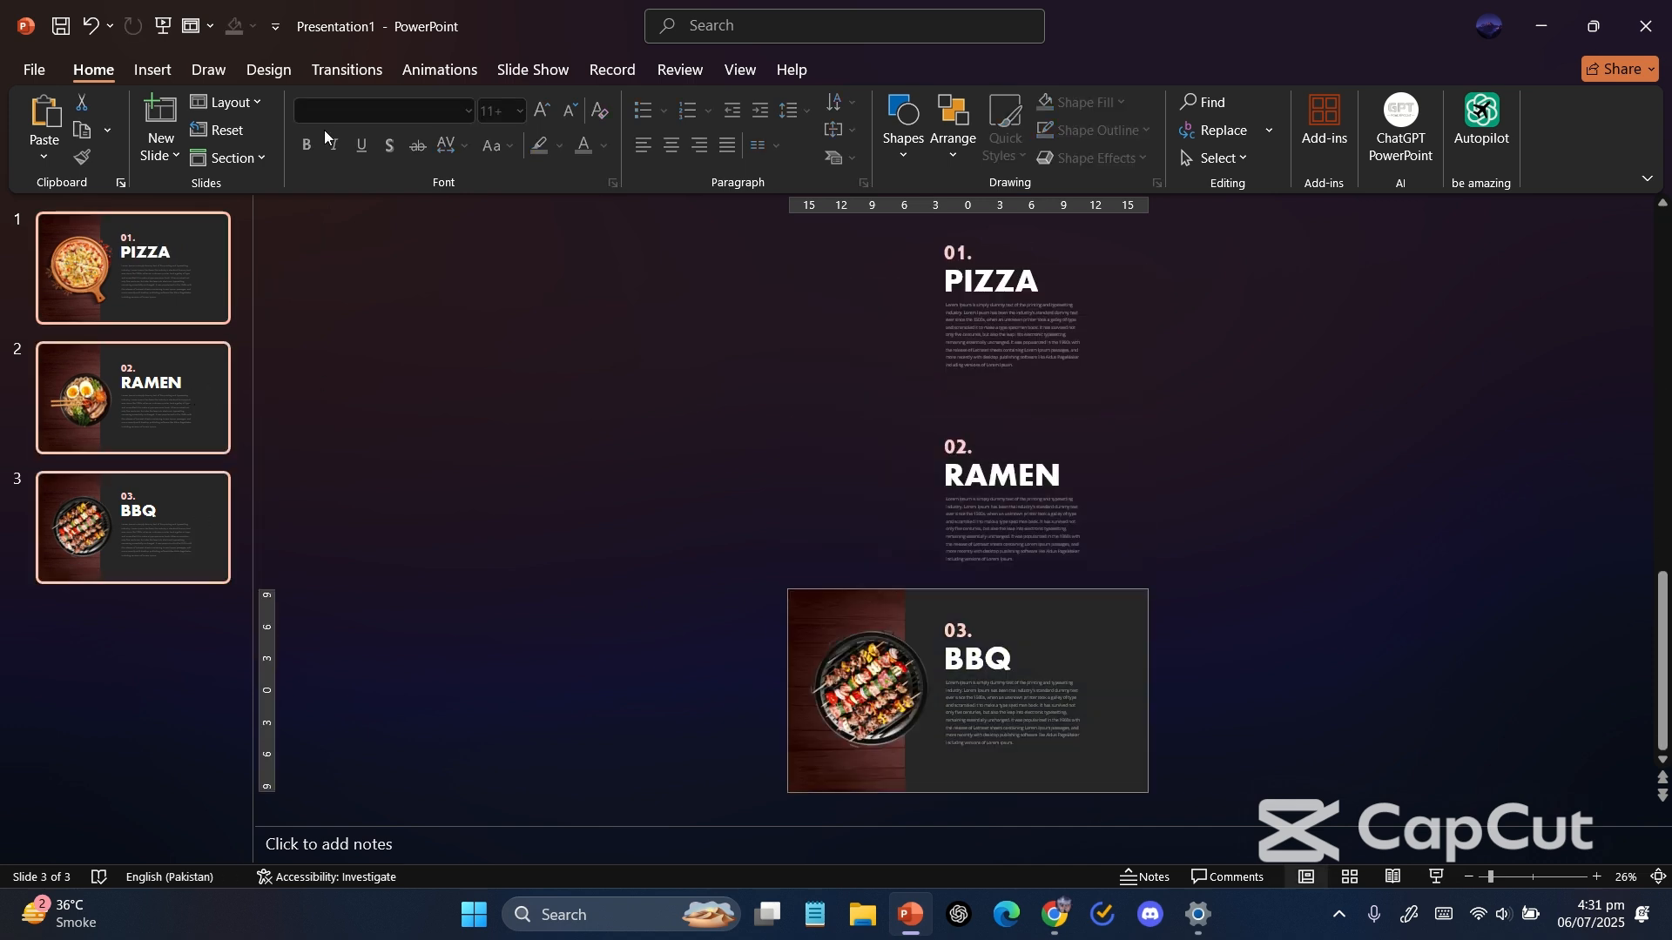
pyautogui.click(327, 70)
pyautogui.click(248, 124)
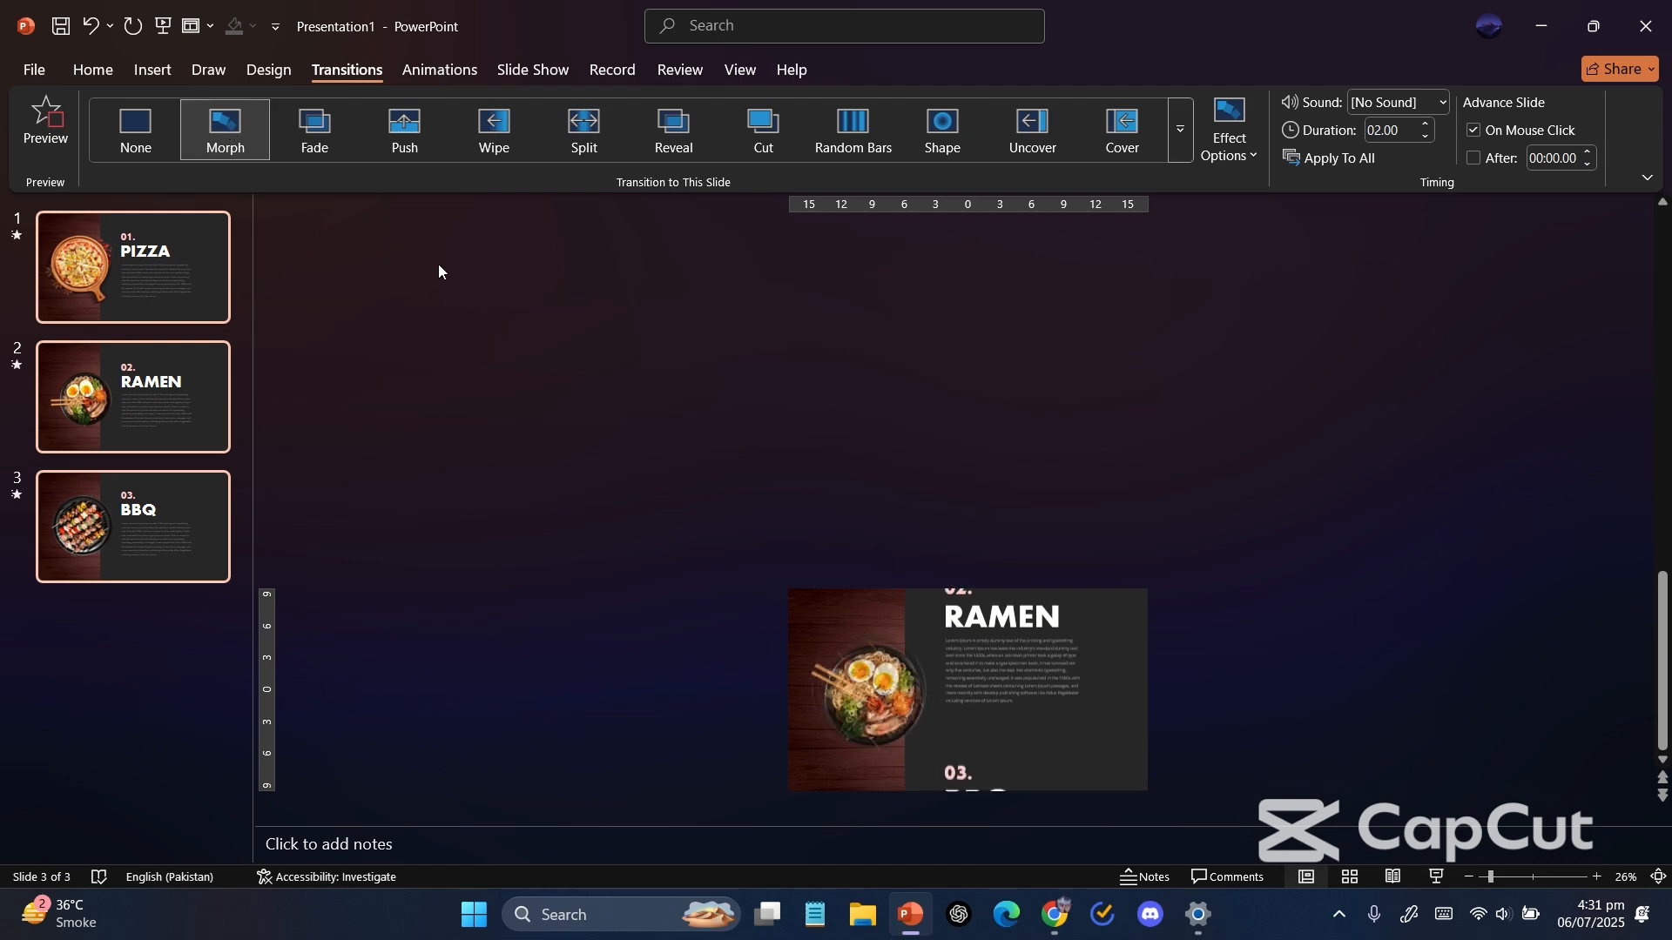
# Preview the Morph transition between the dish slides.
pyautogui.click(728, 720)
pyautogui.scroll(4, 728, 720)
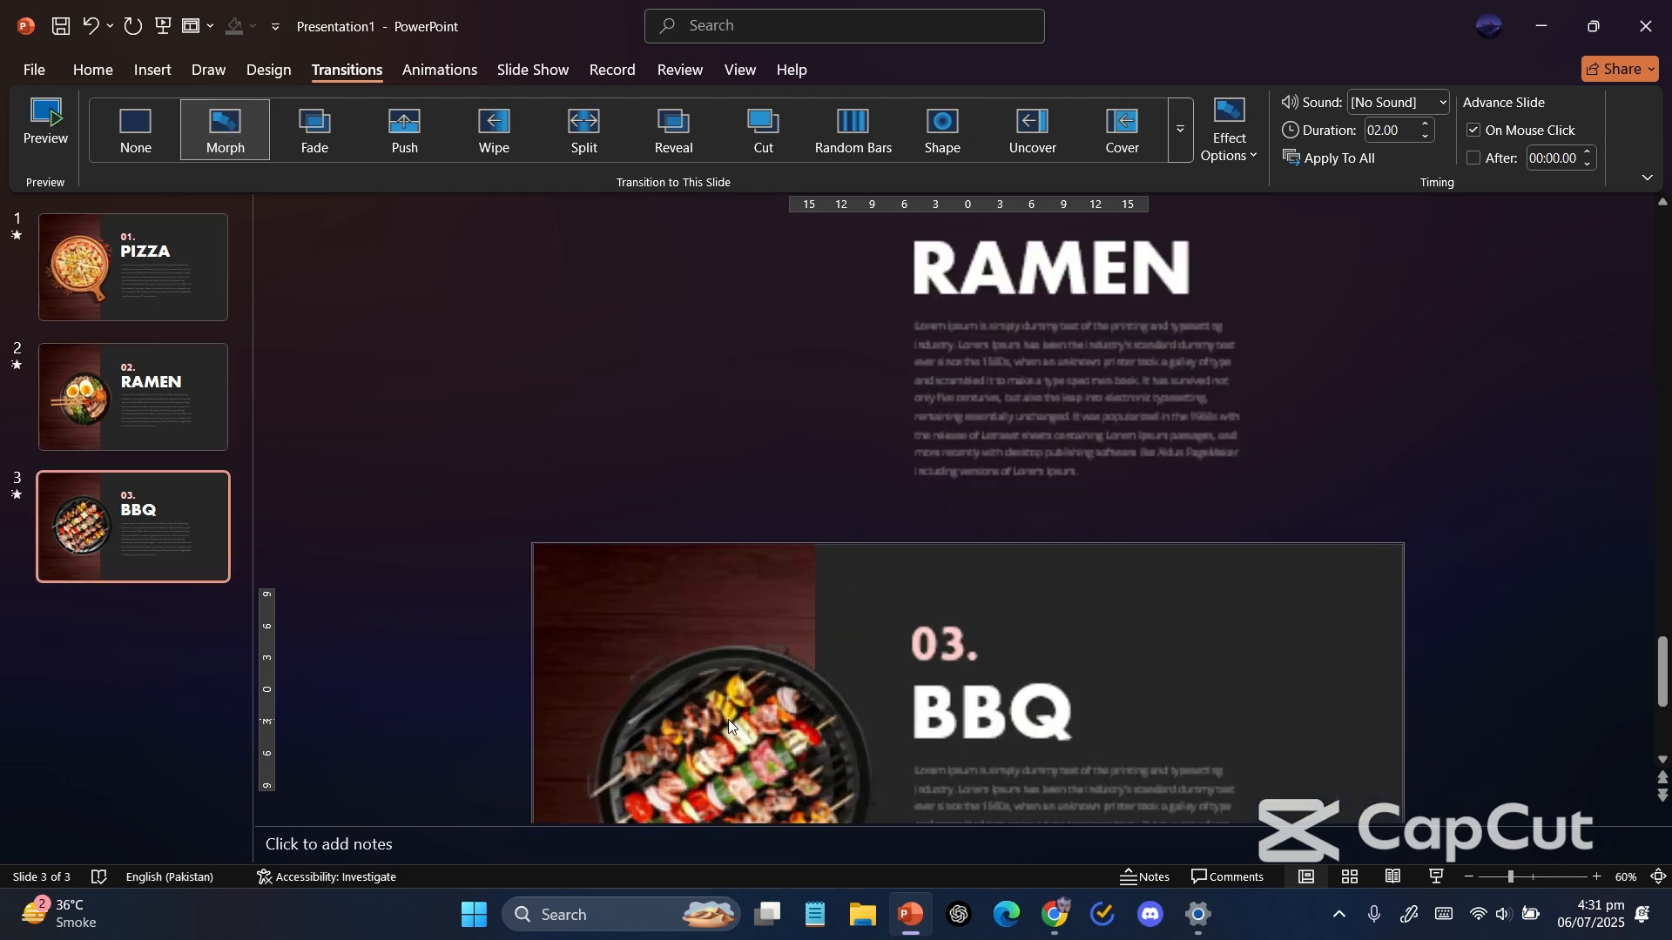
pyautogui.scroll(-4, 728, 719)
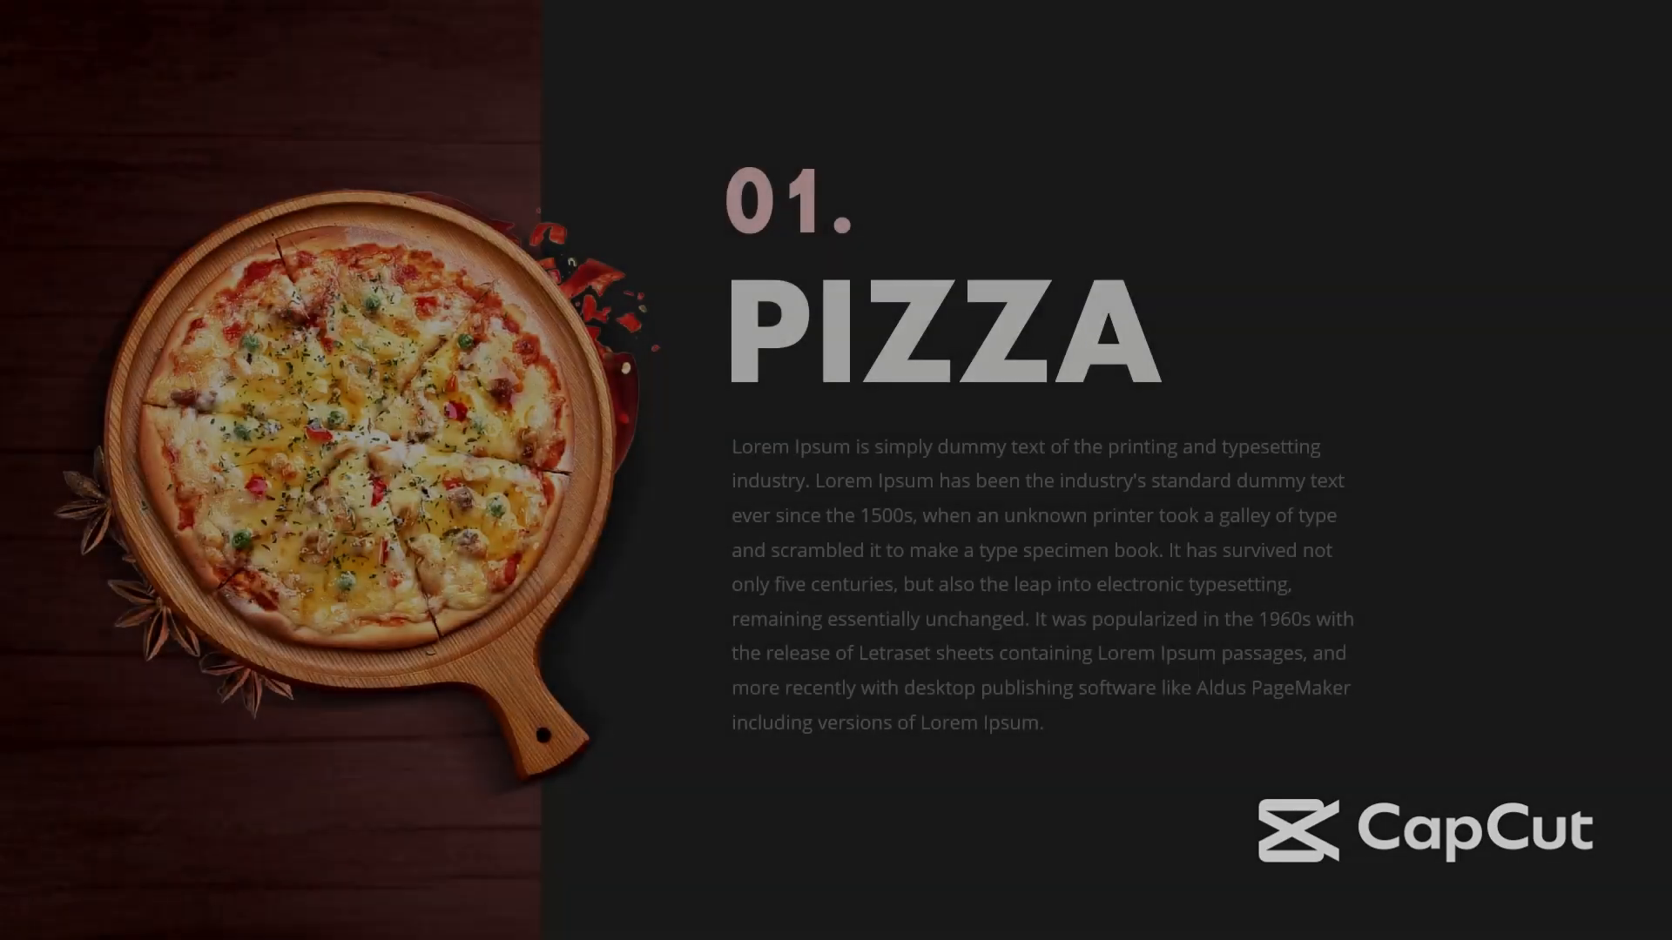